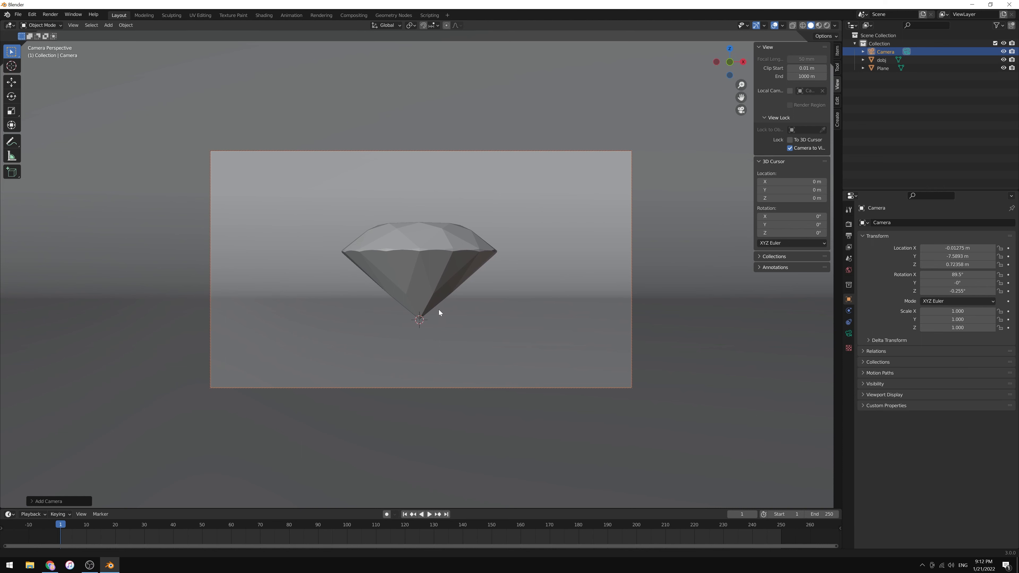
Step: Hide the sidebar and switch the viewport to rendered shading, looking through the camera
key("n")
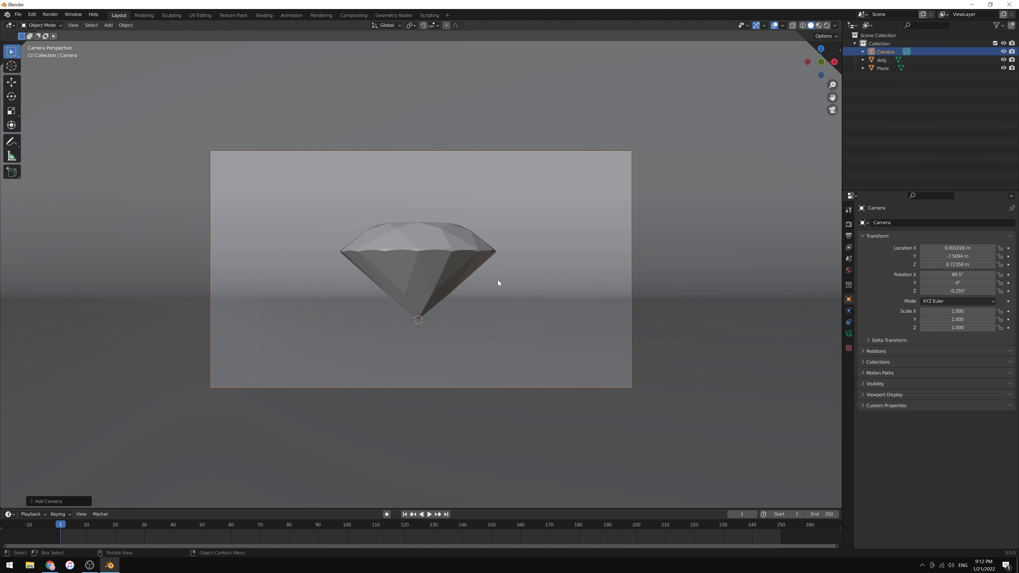
left_click(819, 26)
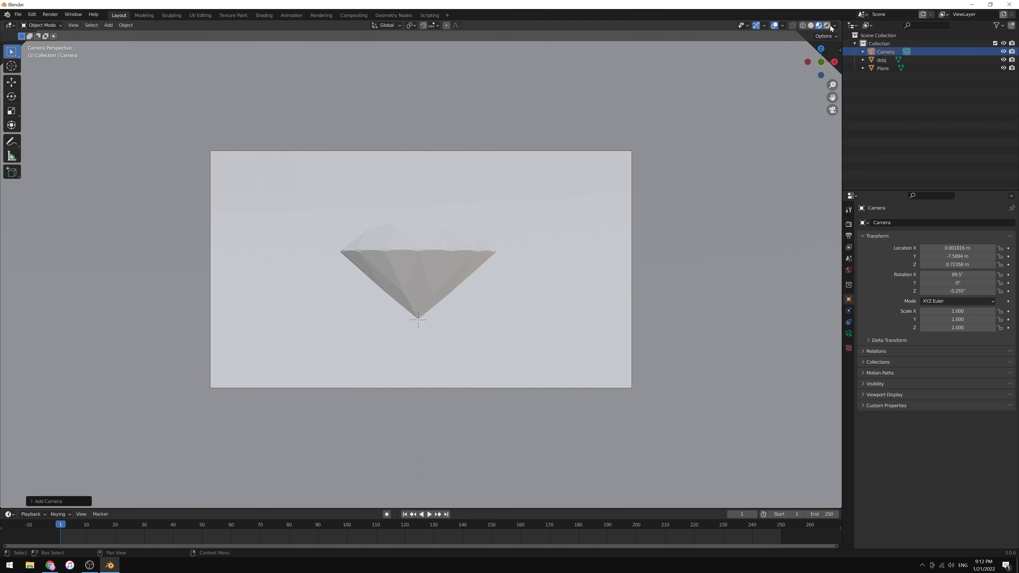
left_click(828, 26)
mouse_move(527, 272)
middle_mouse_down()
mouse_move(559, 293)
mouse_move(505, 285)
middle_mouse_up()
scroll(527, 271, "down", 2)
left_click(832, 109)
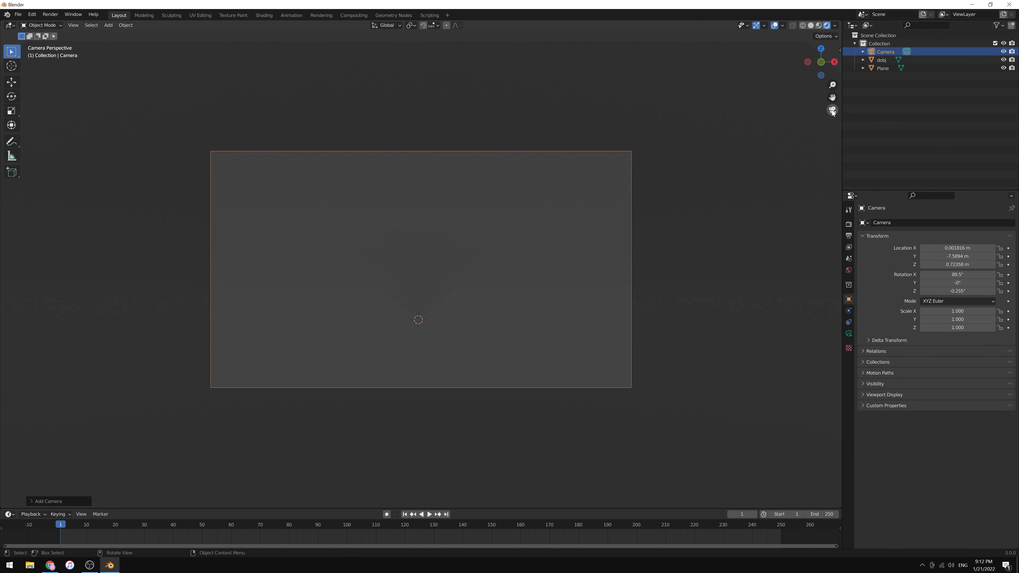
Step: Set the render engine to Cycles and the render device to GPU Compute
left_click(848, 211)
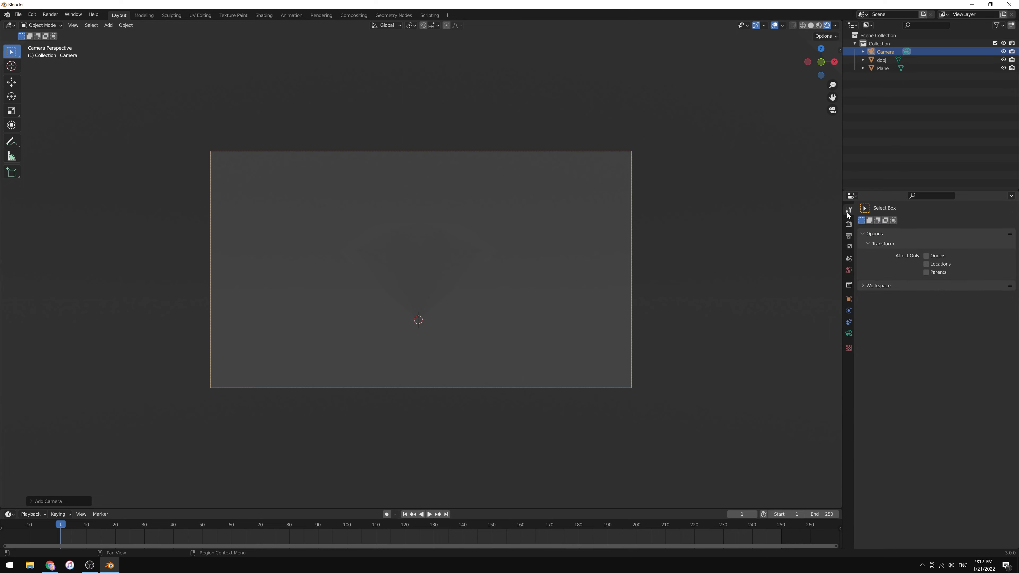
left_click(848, 224)
left_click(938, 222)
left_click(946, 239)
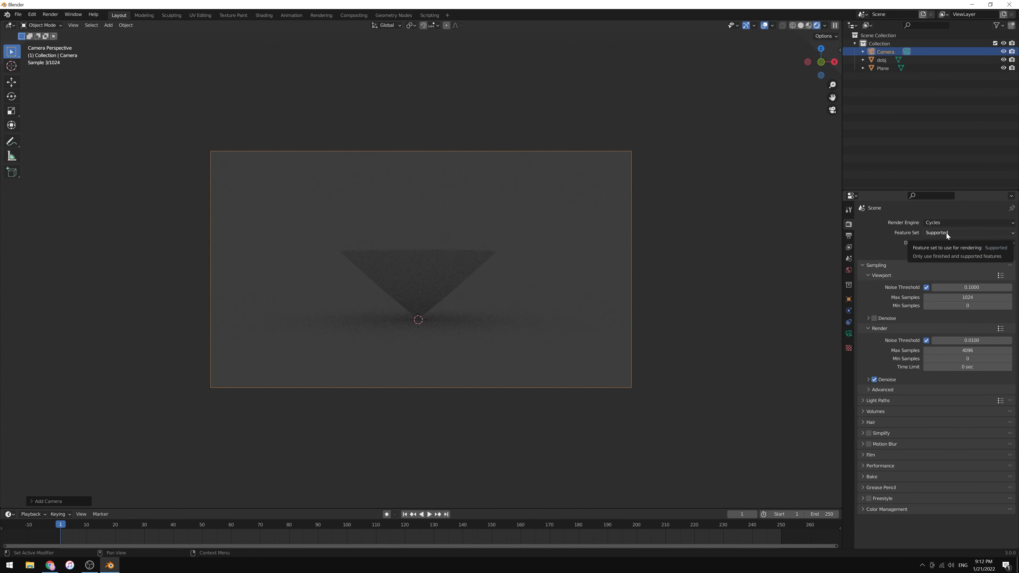
left_click(941, 244)
left_click(938, 261)
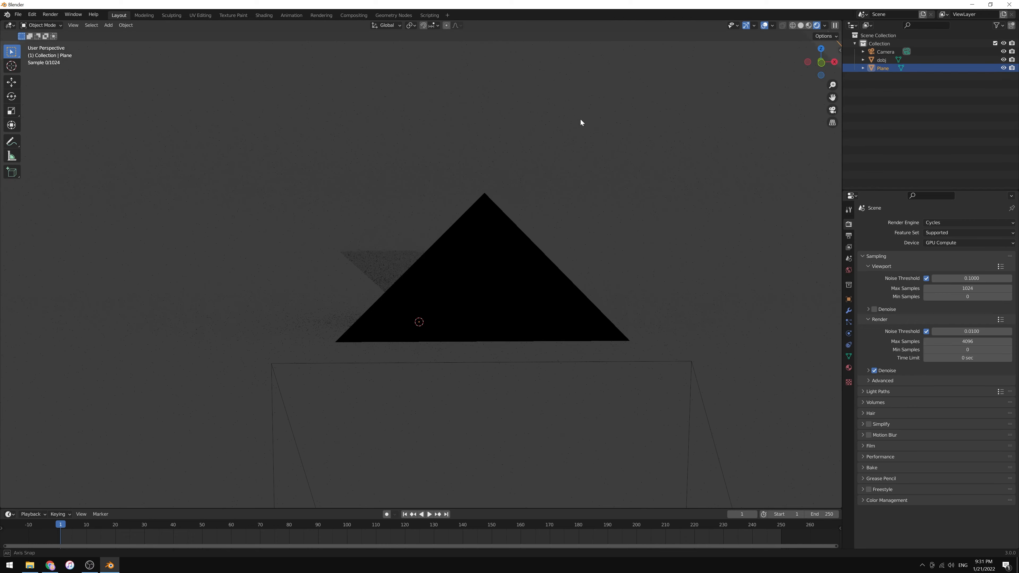
Step: Split the 3D viewport in two, with a solid-shaded working view beside a rendered camera view
scroll(581, 119, "down", 5)
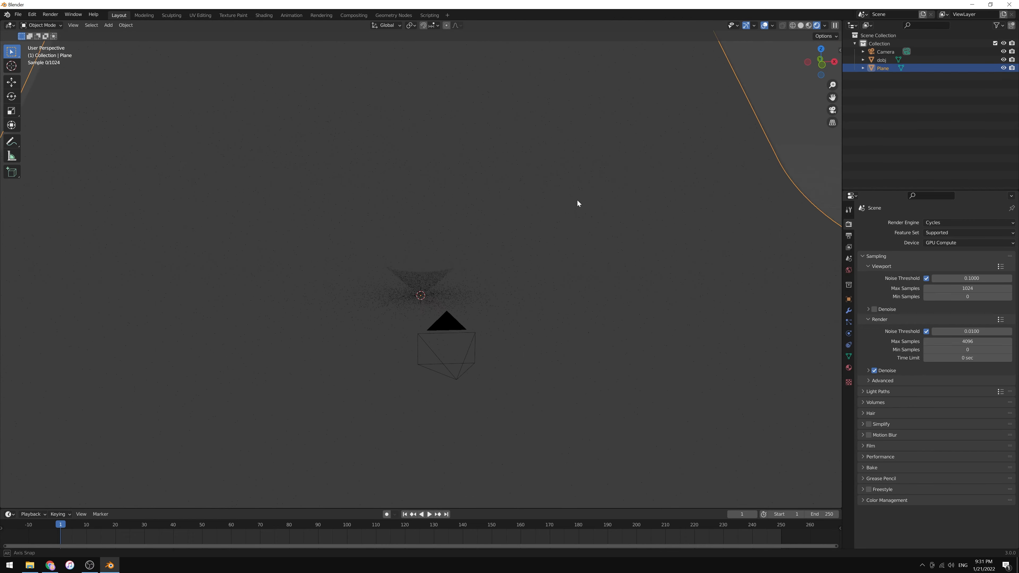
middle_click_drag(577, 200, 542, 233)
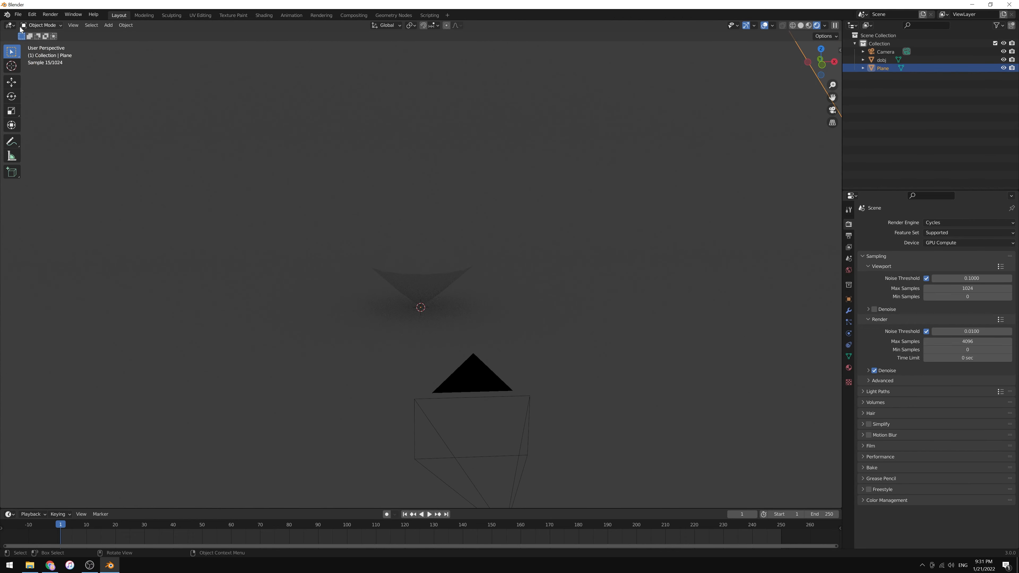
left_click_drag(2, 25, 505, 102)
left_click(830, 113)
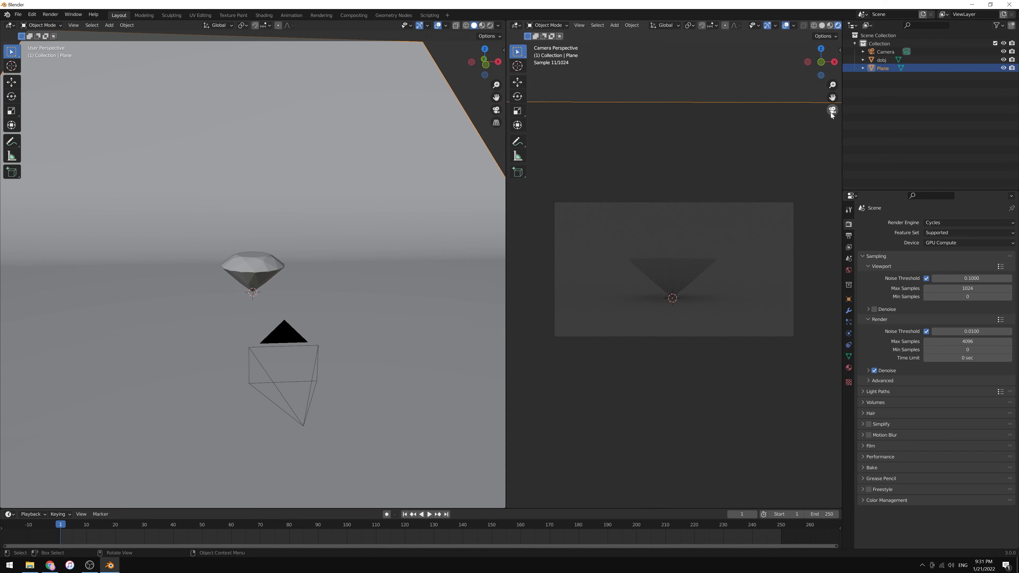
Step: Add a mesh plane at the base of the diamond
middle_click_drag(304, 275, 369, 291)
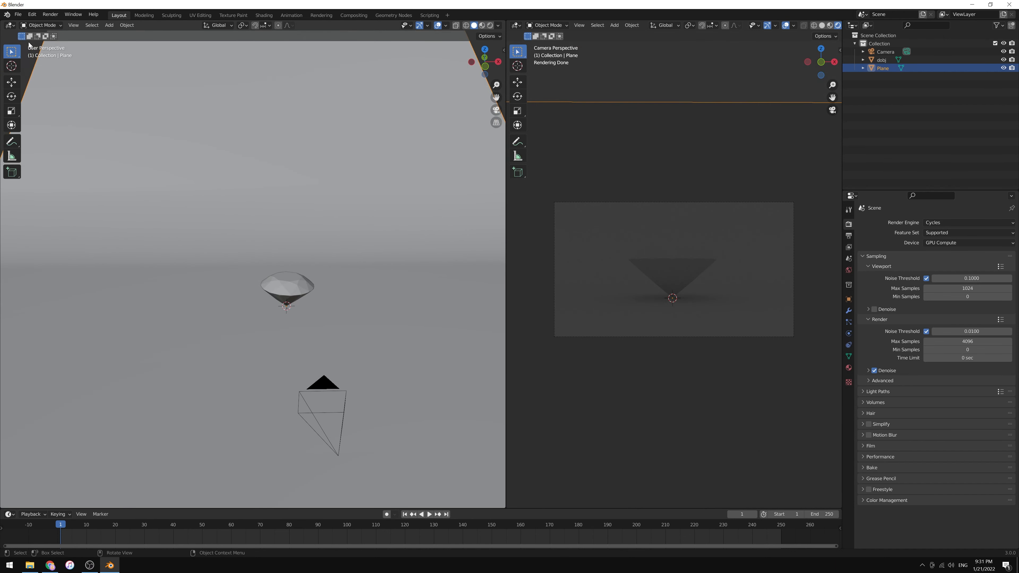
left_click(109, 25)
mouse_move(133, 33)
left_click(199, 39)
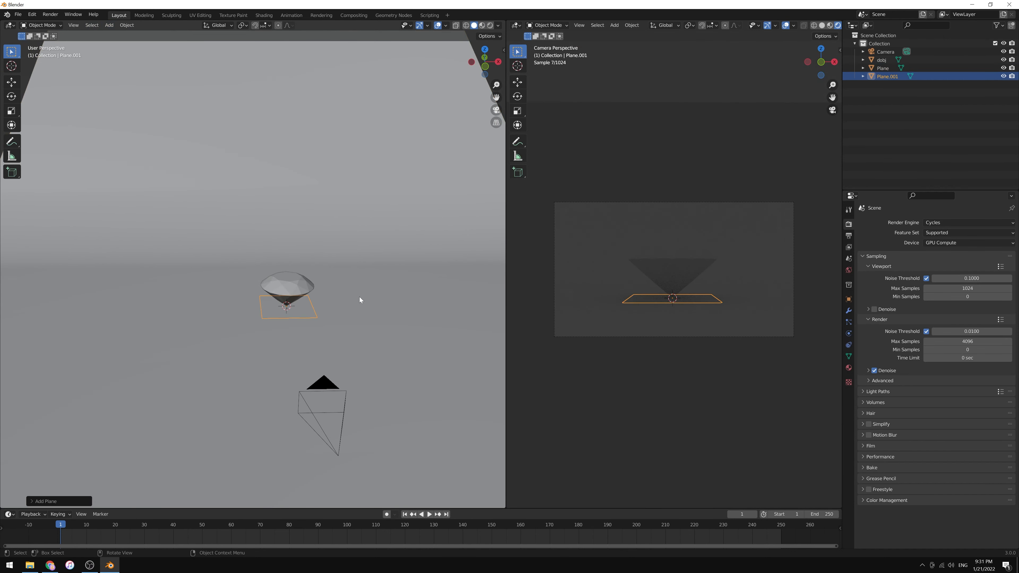
Step: Scale up the new plane uniformly and stretch it along the X axis into a wide rectangle
scroll(359, 297, "down", 1)
key("s")
left_click(455, 298)
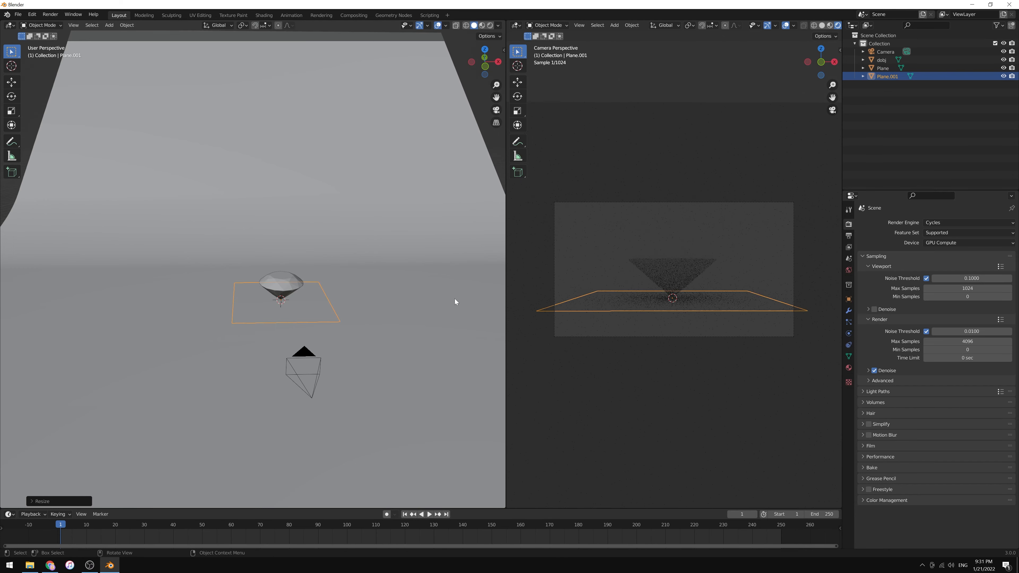
key("s")
key("x")
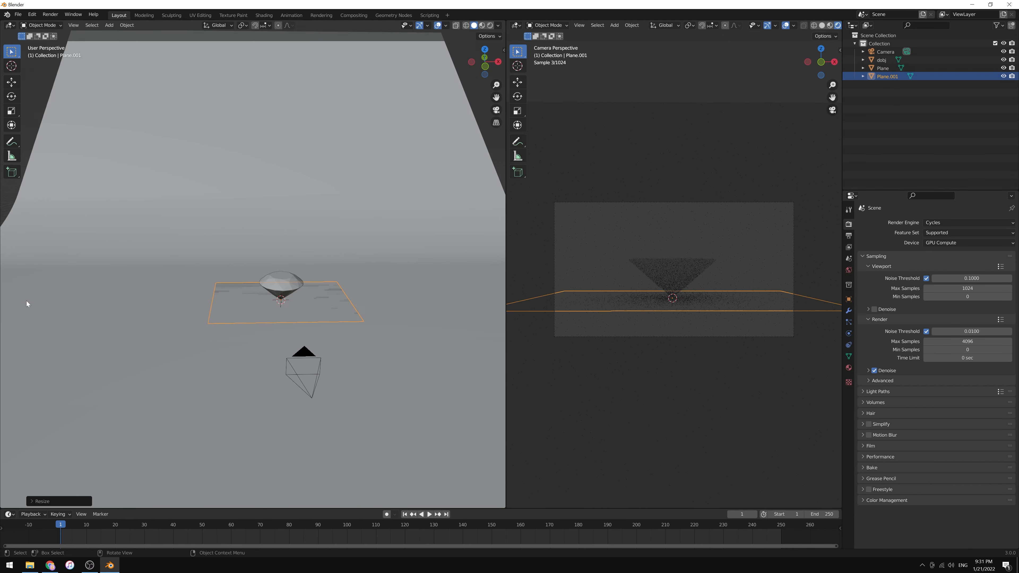
Step: Raise the rectangular plane about 5 m along Z above the diamond
middle_click_drag(363, 301, 282, 299)
key("g")
key("z")
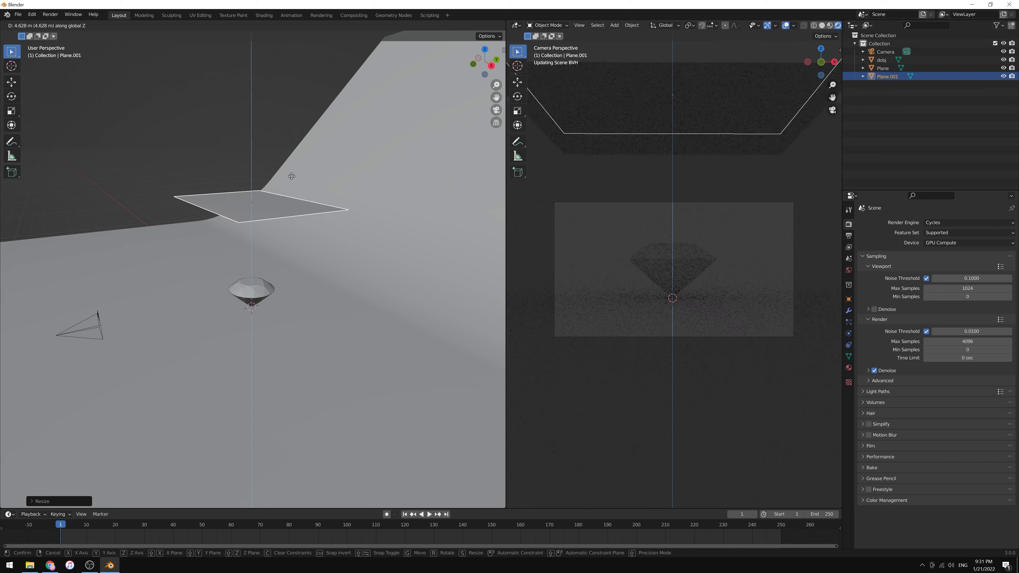
left_click(294, 170)
Step: Tilt the raised plane around X and move it about 4 m along negative Y, angled toward the diamond from the camera side
middle_click_drag(293, 170, 289, 229)
key("r")
key("x")
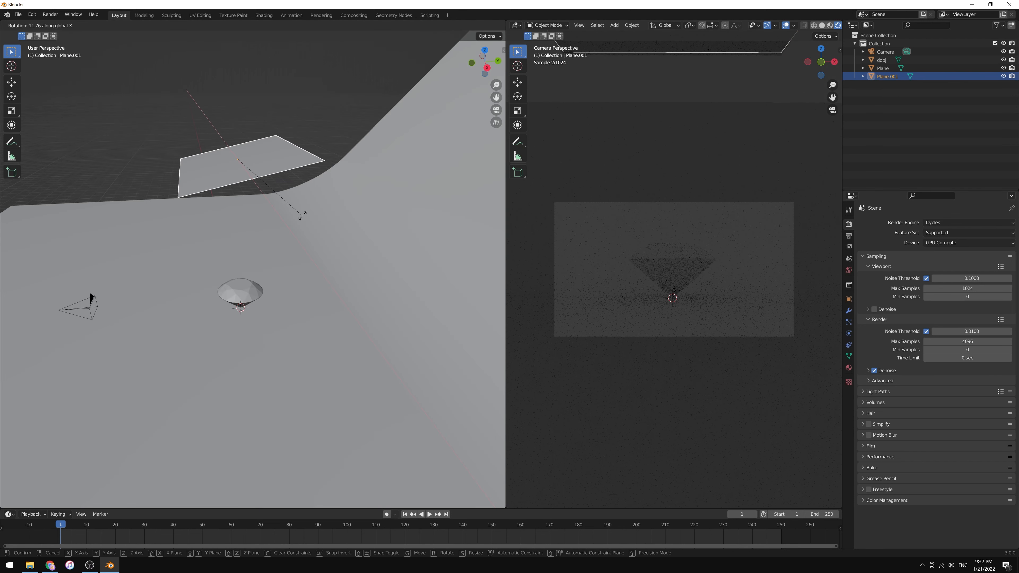
left_click(323, 185)
key("g")
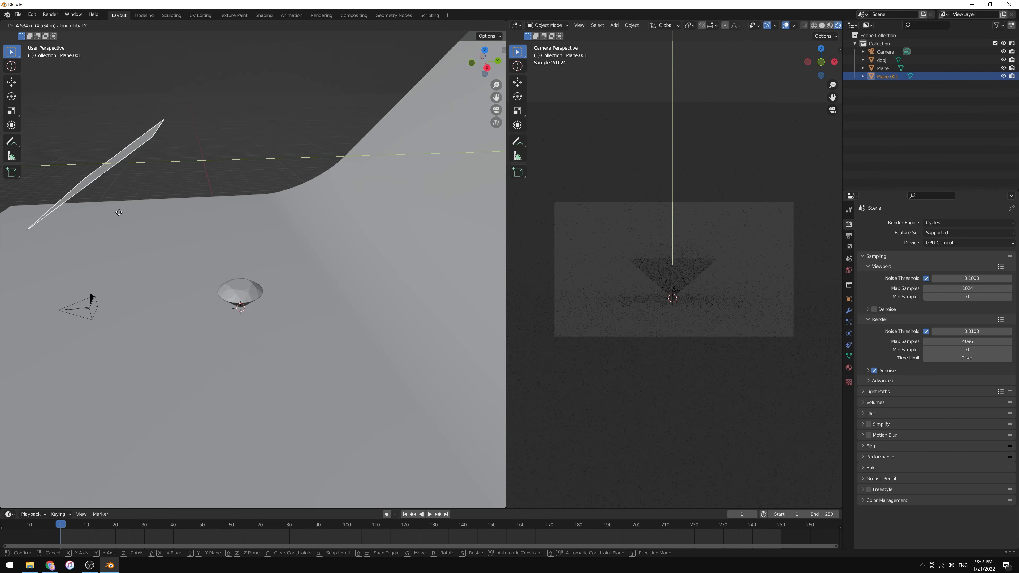
left_click(135, 216)
key("r")
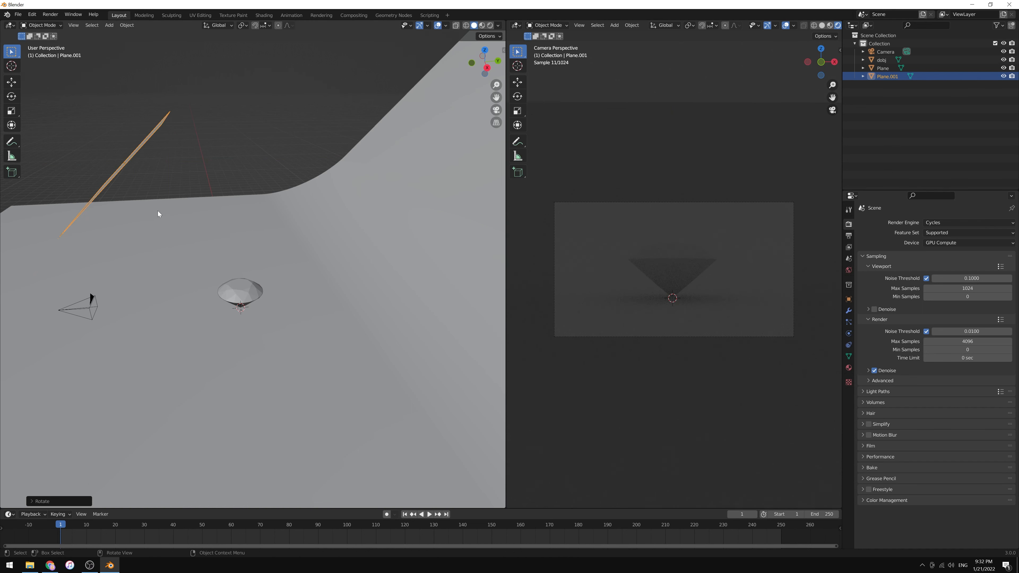
left_click(160, 212)
Step: Give the tilted plane a new material with an Emission surface shader so it lights the diamond
middle_click_drag(160, 212, 206, 173)
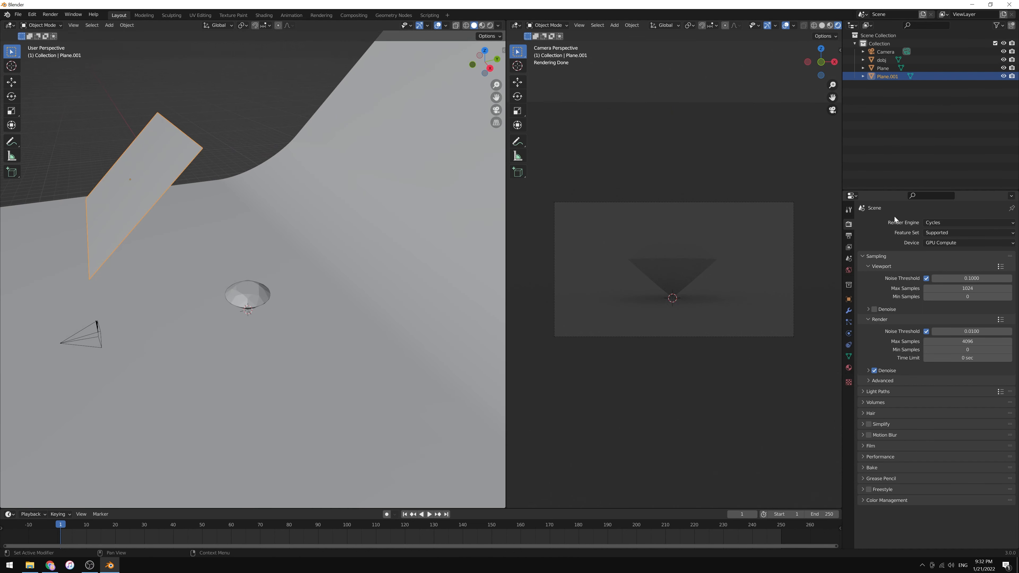
left_click(848, 367)
left_click(891, 257)
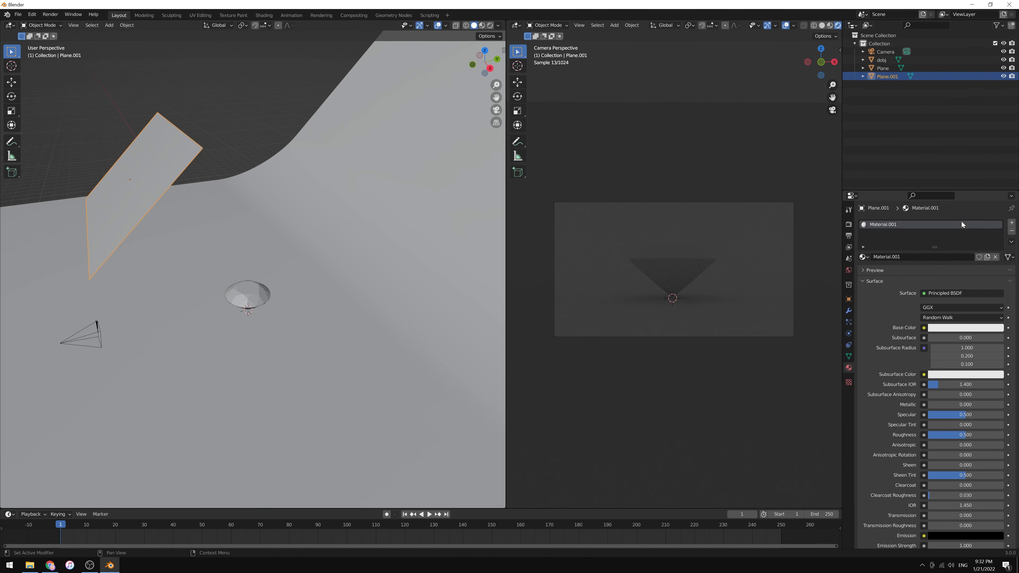
left_click(945, 294)
left_click(903, 343)
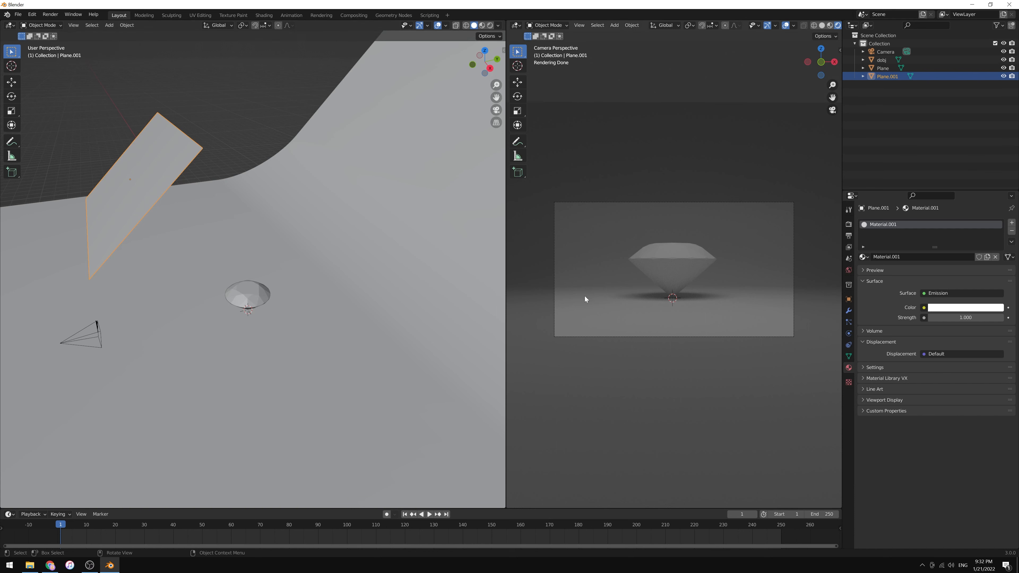
scroll(530, 299, "up", 2)
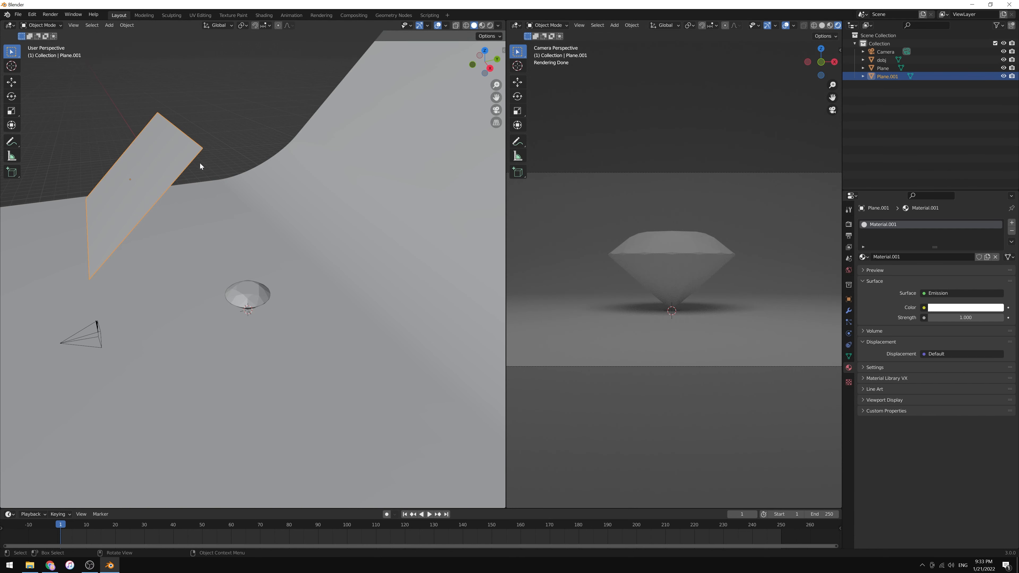
Step: Duplicate the emissive plane and place the copy away from the original toward the negative X side
mouse_move(178, 115)
middle_mouse_down()
mouse_move(202, 117)
mouse_move(183, 119)
middle_mouse_up()
left_click(316, 157)
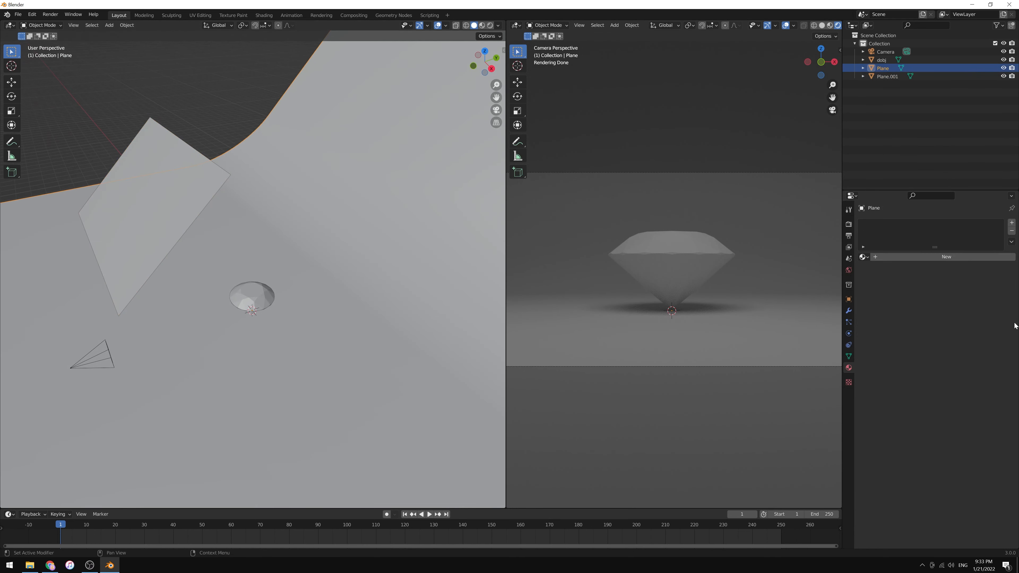
left_click(181, 208)
middle_click_drag(180, 208, 256, 226)
key("shift+d")
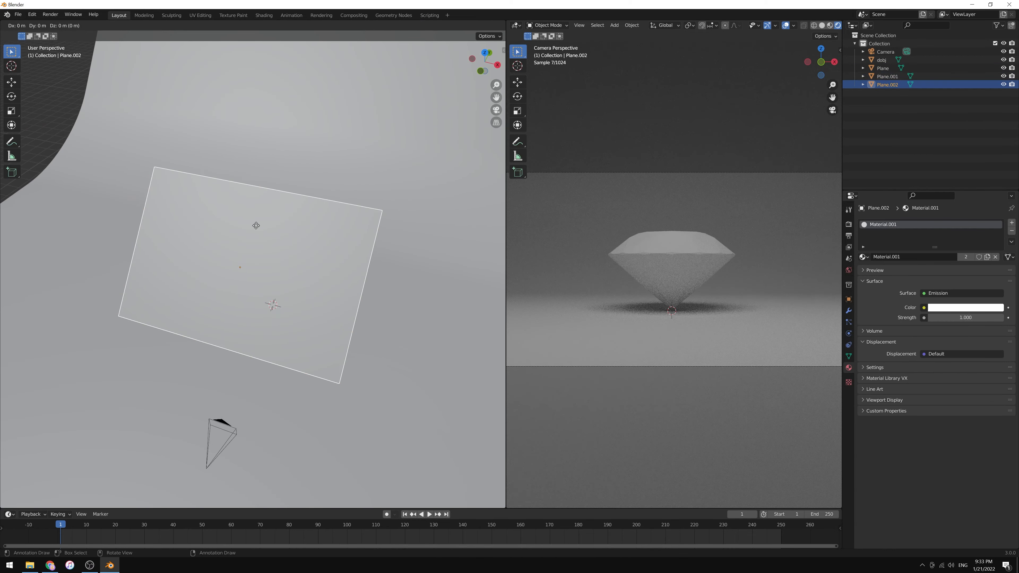
left_click(149, 113)
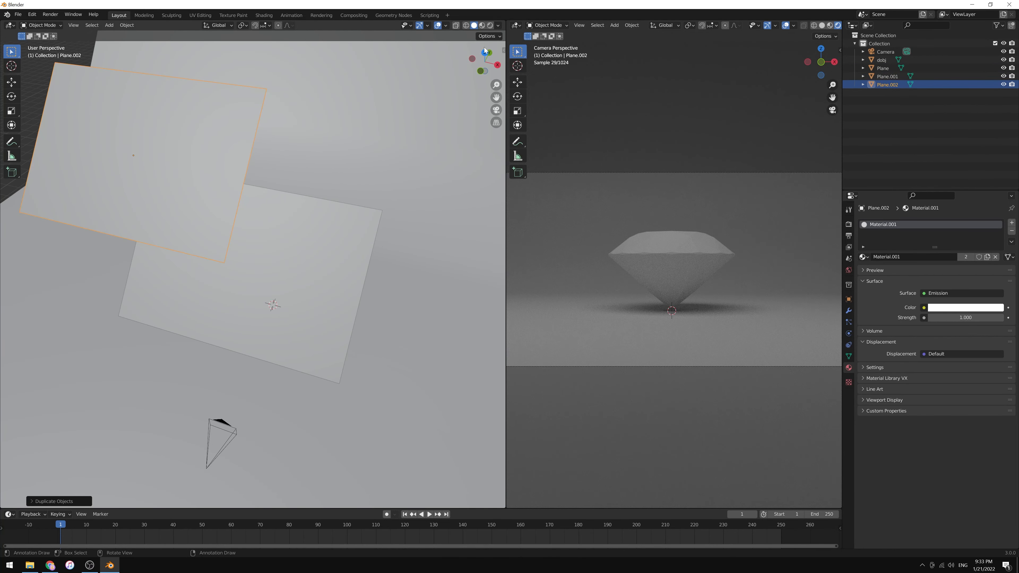
Step: Position the copied light plane beside the diamond on the negative X side and rotate it about 90° around Z to face the diamond
left_click(485, 51)
key("g")
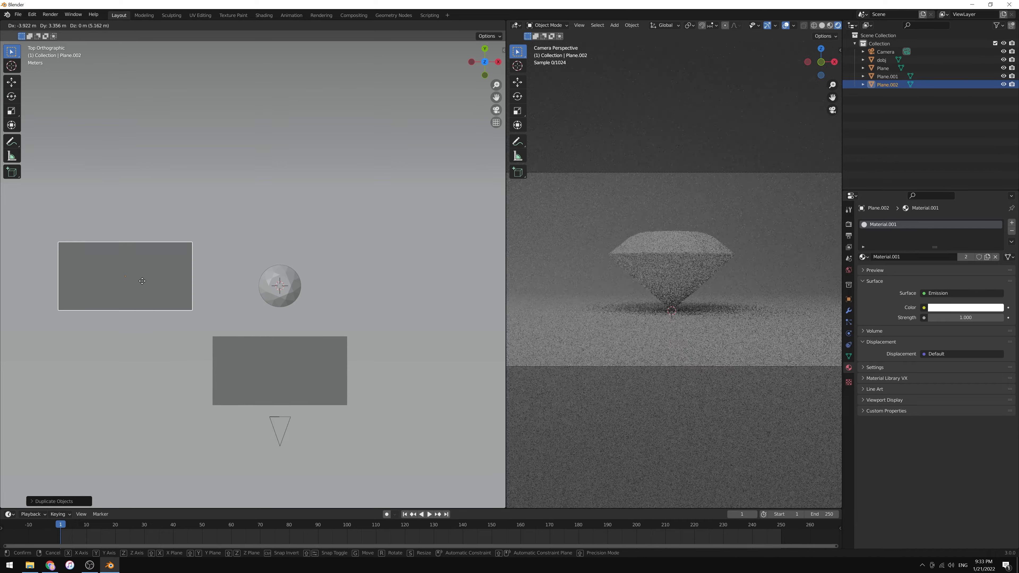
left_click(142, 281)
key("r")
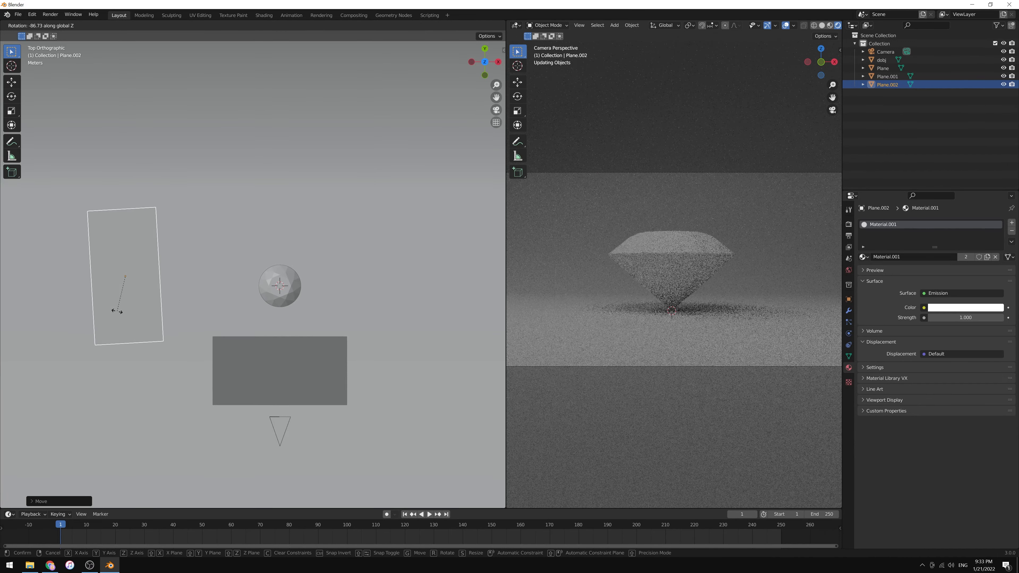
left_click(145, 286)
middle_click_drag(145, 286, 177, 267)
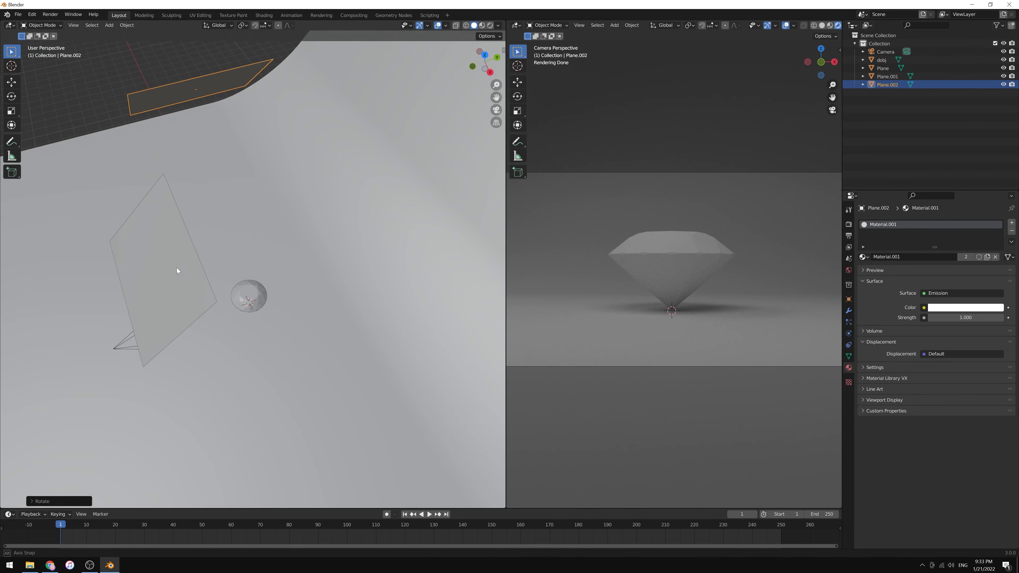
key("g")
left_click(220, 79)
mouse_move(256, 133)
middle_mouse_down()
mouse_move(366, 133)
mouse_move(91, 114)
mouse_move(260, 148)
middle_mouse_up()
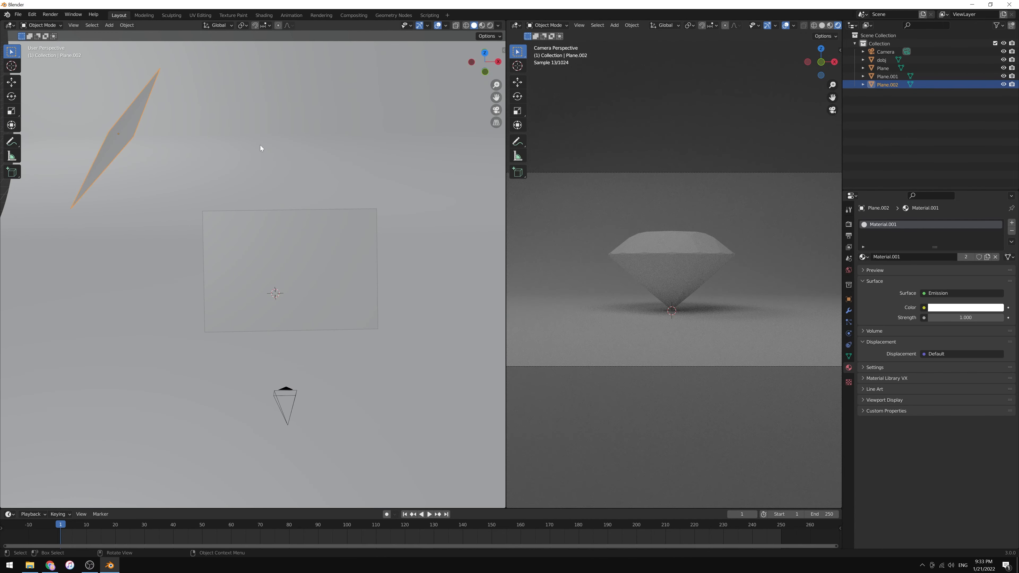
Step: Duplicate the side light plane about 14.3 m along X to the diamond's opposite side and turn it half a turn around Z
key("KP_7")
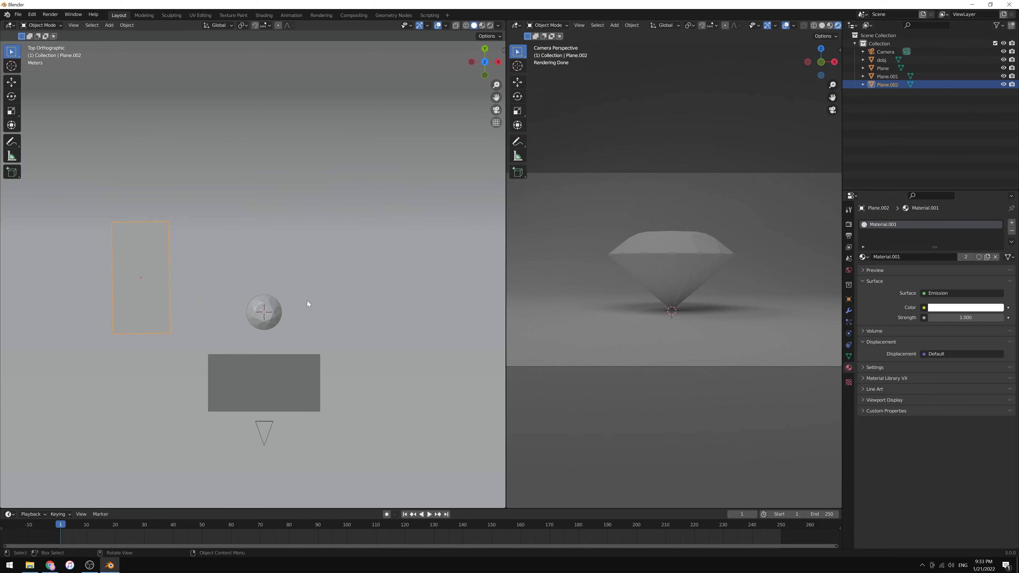
key("shift+d")
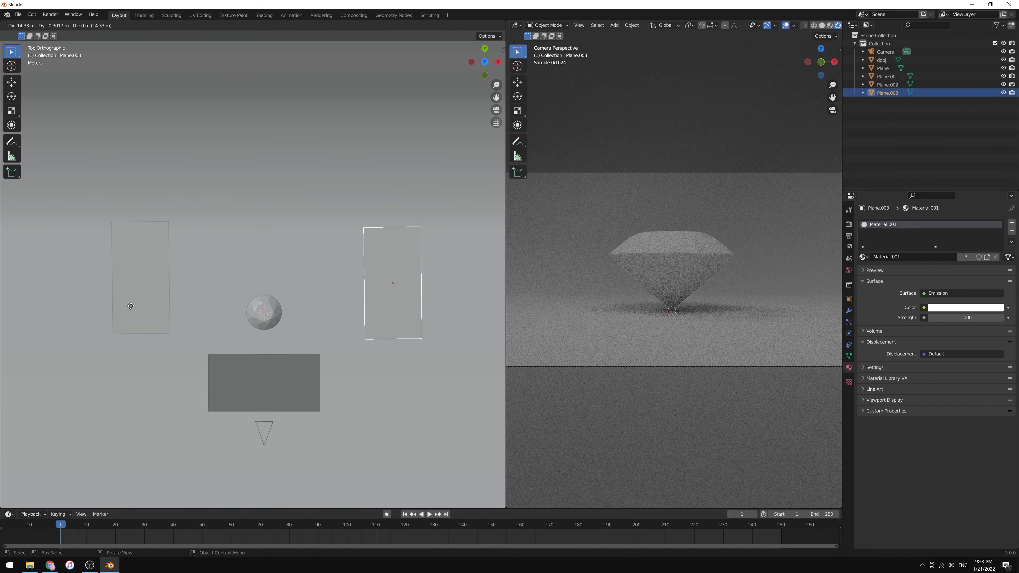
left_click(131, 305)
key("r")
key("z")
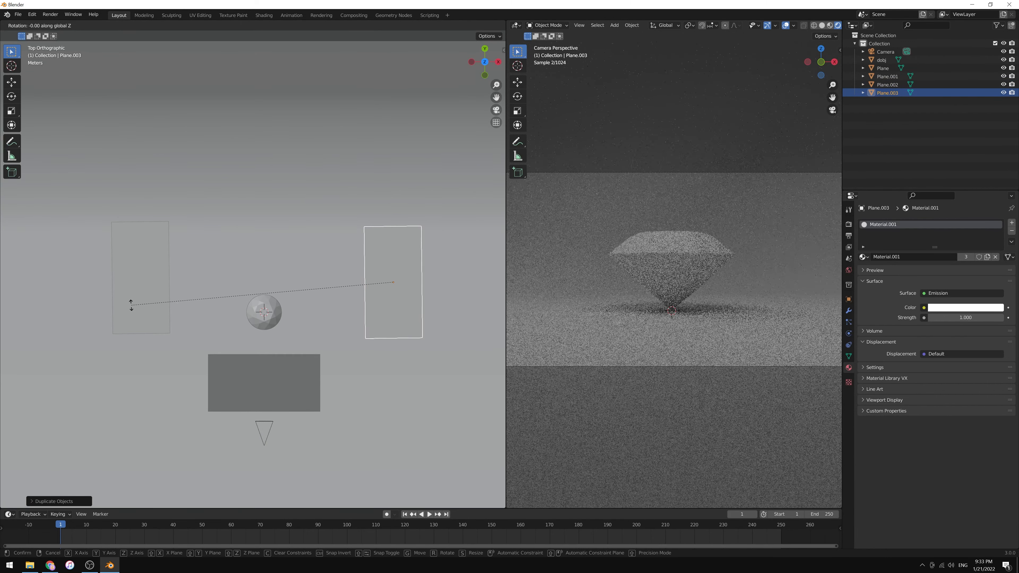
left_click(19, 270)
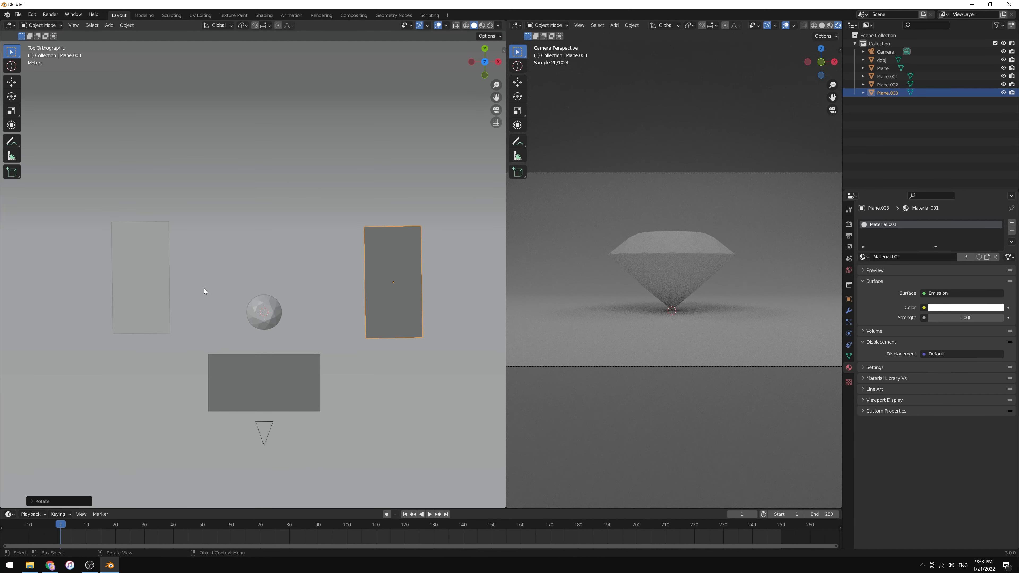
Step: Give the diamond its own new material with a Glass BSDF surface shader
middle_click_drag(204, 288, 280, 208)
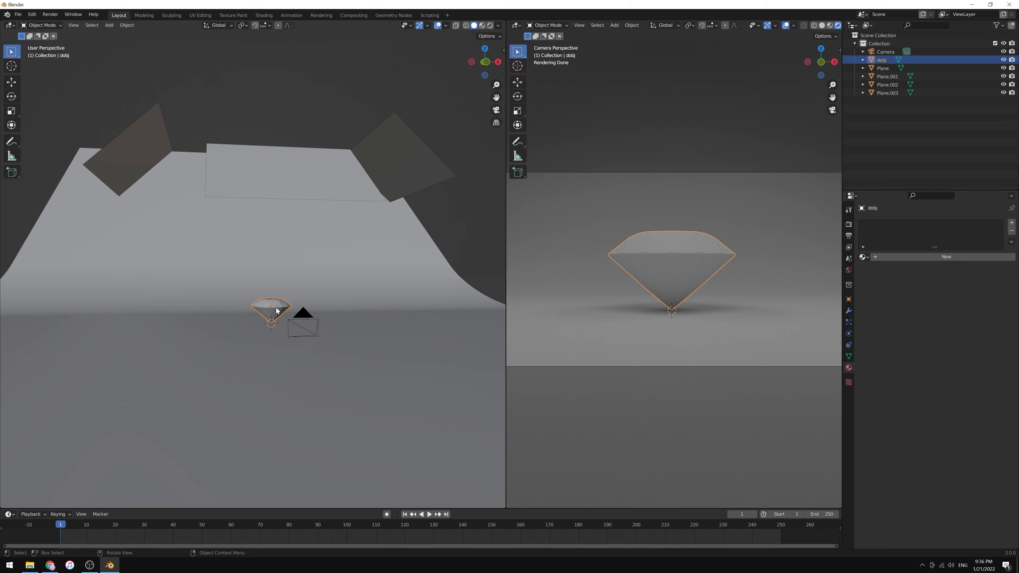
scroll(293, 317, "up", 3)
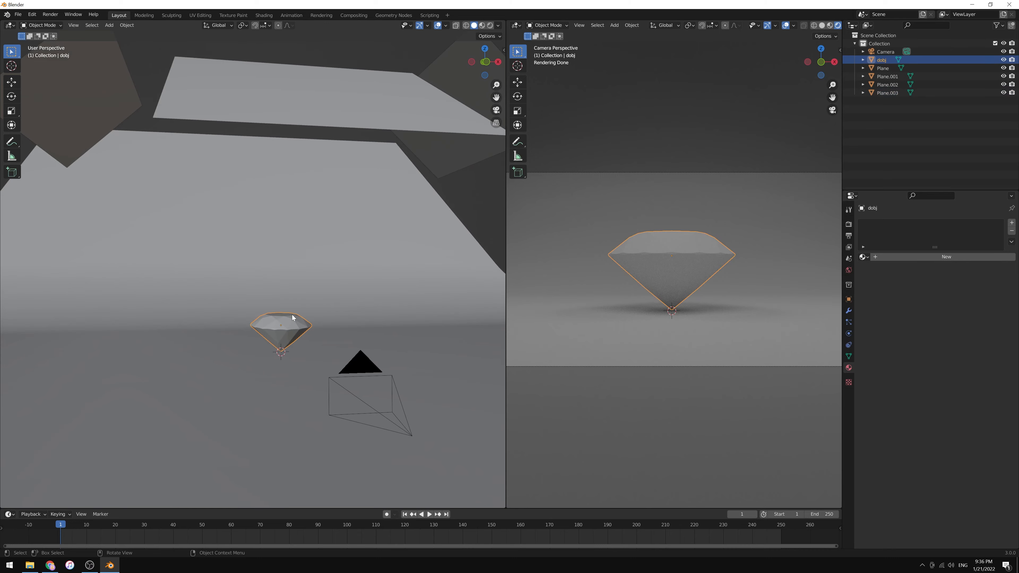
left_click(946, 256)
left_click(961, 293)
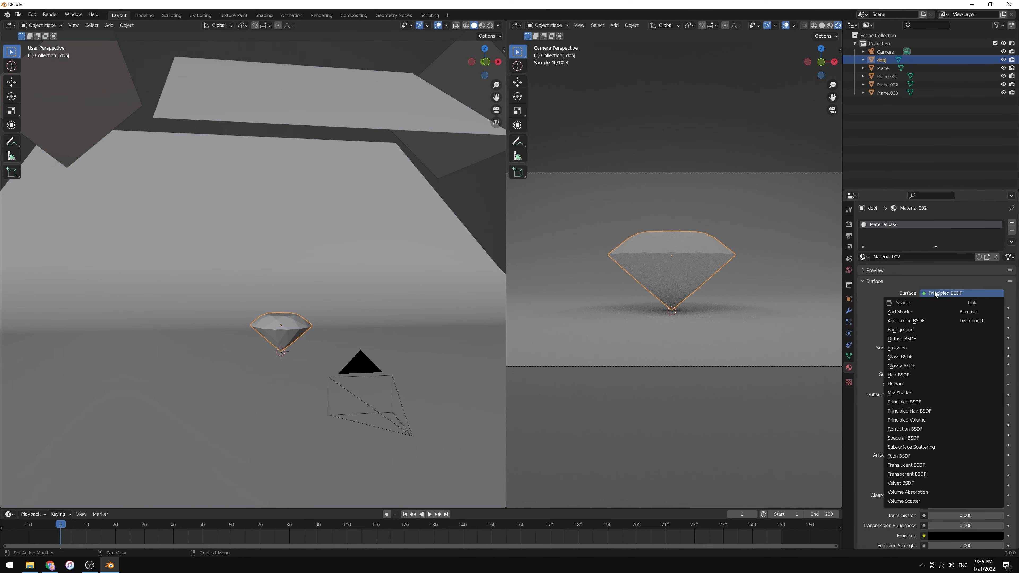
left_click(904, 359)
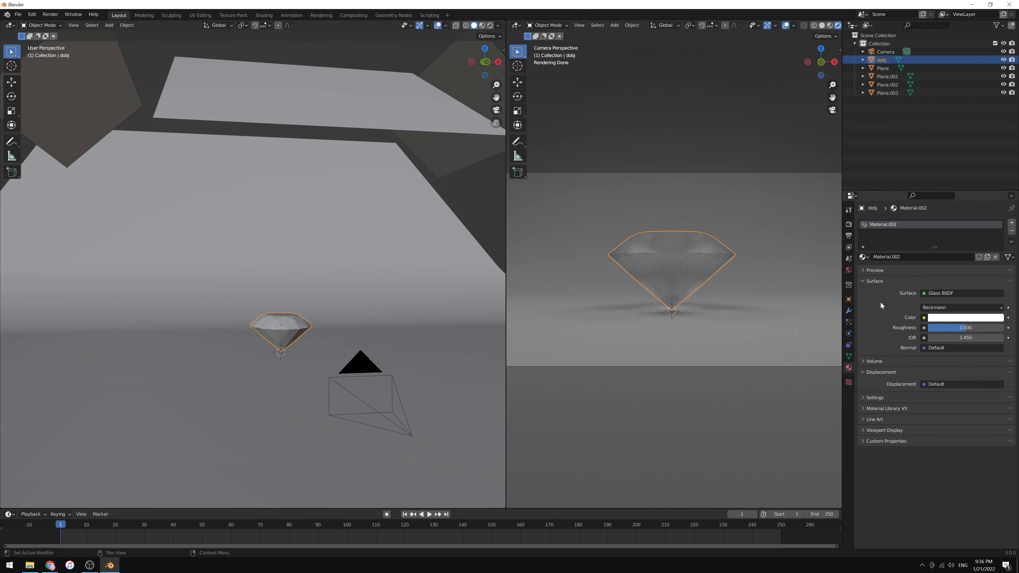
Step: Set the diamond glass material's roughness to 0.02
left_click_drag(961, 329, 931, 330)
left_click(933, 328)
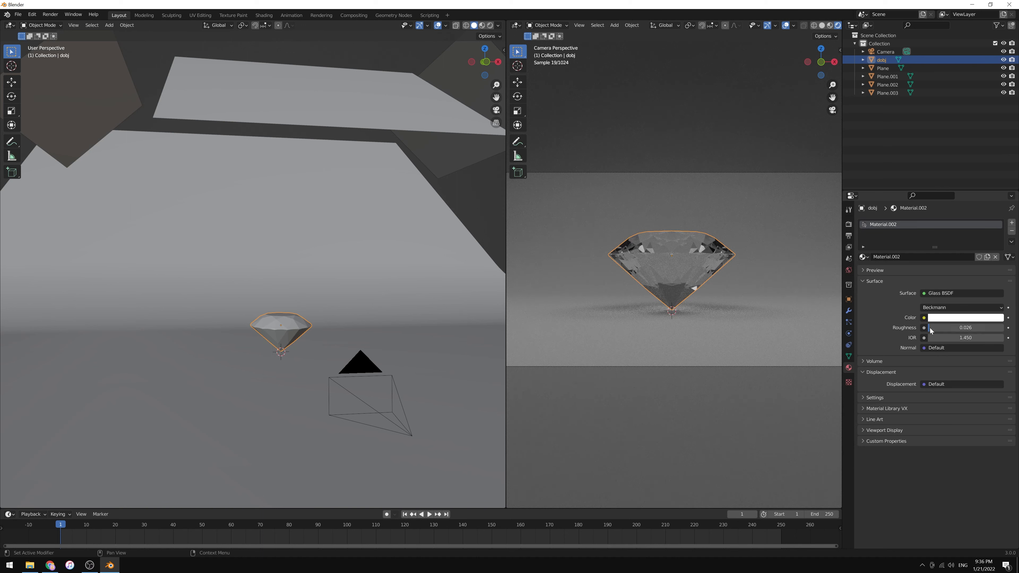
type("0.02")
key("Return")
Step: Set the diamond glass material's IOR to 2.417 and its roughness to 0
left_click(956, 335)
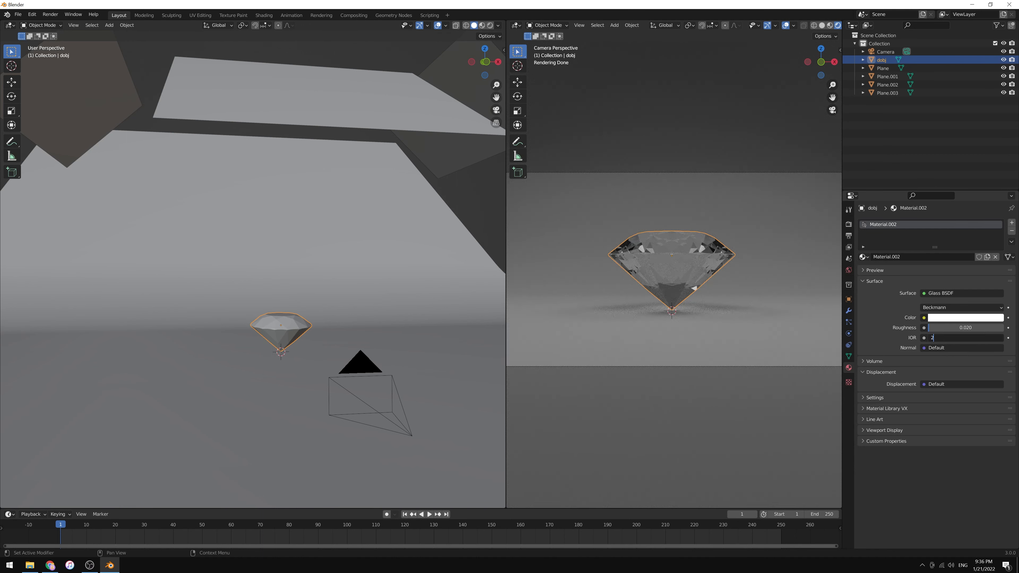
type("2.417")
key("Return")
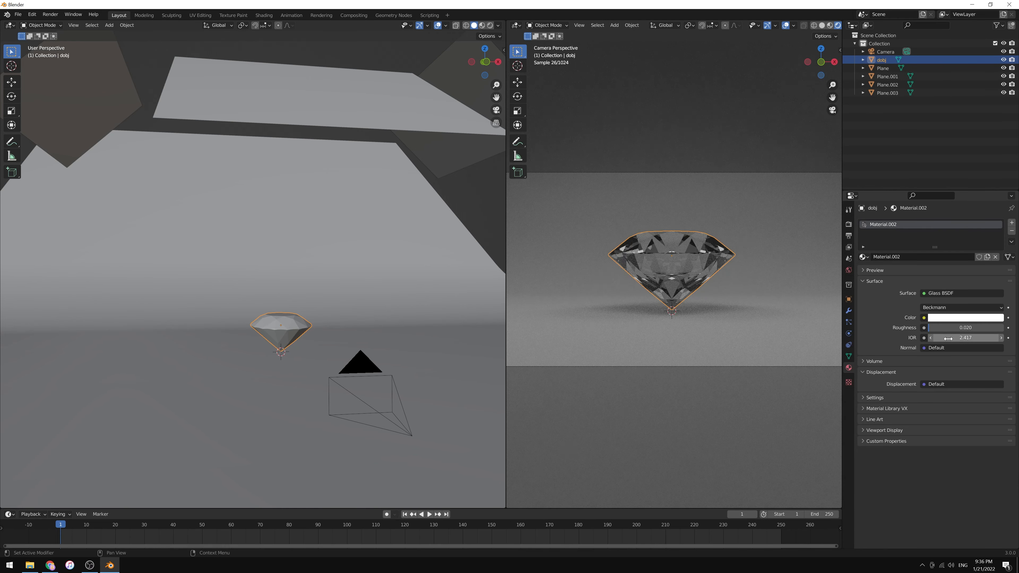
left_click_drag(931, 329, 926, 328)
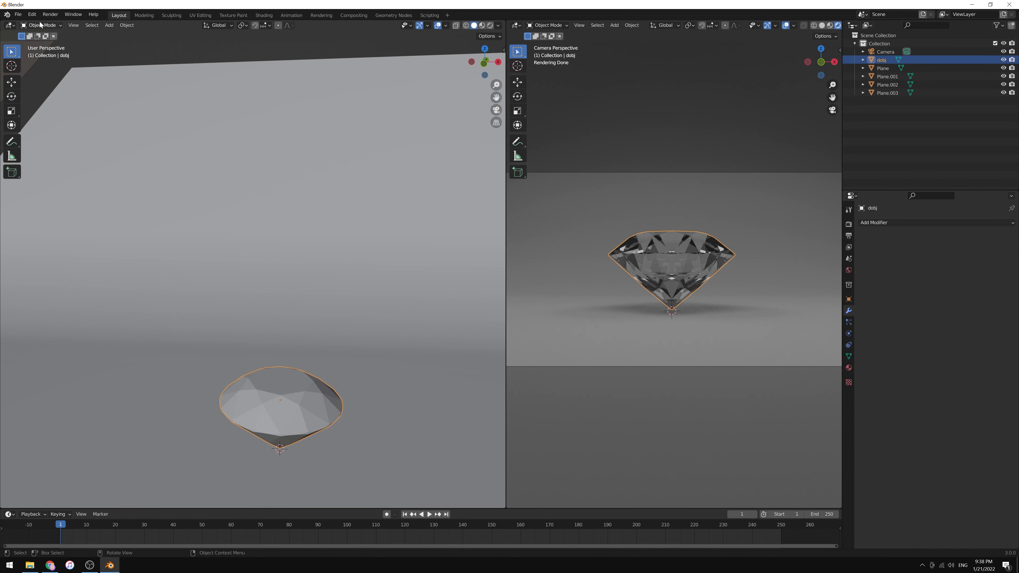
Step: Bevel all of the diamond's edges very slightly in Edit Mode and return to Object Mode
left_click(40, 25)
left_click(44, 42)
middle_click_drag(312, 367, 286, 331)
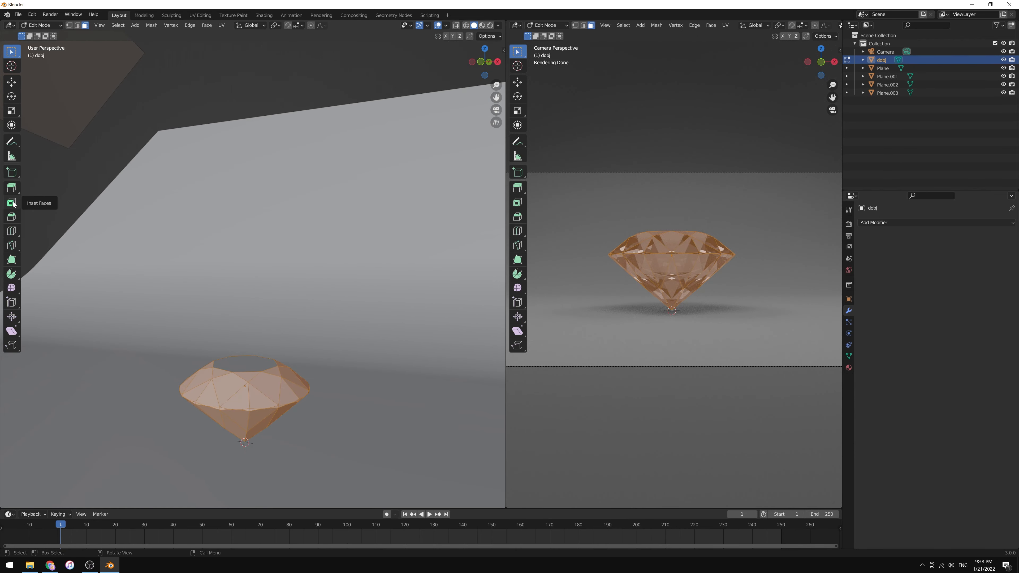
left_click(11, 217)
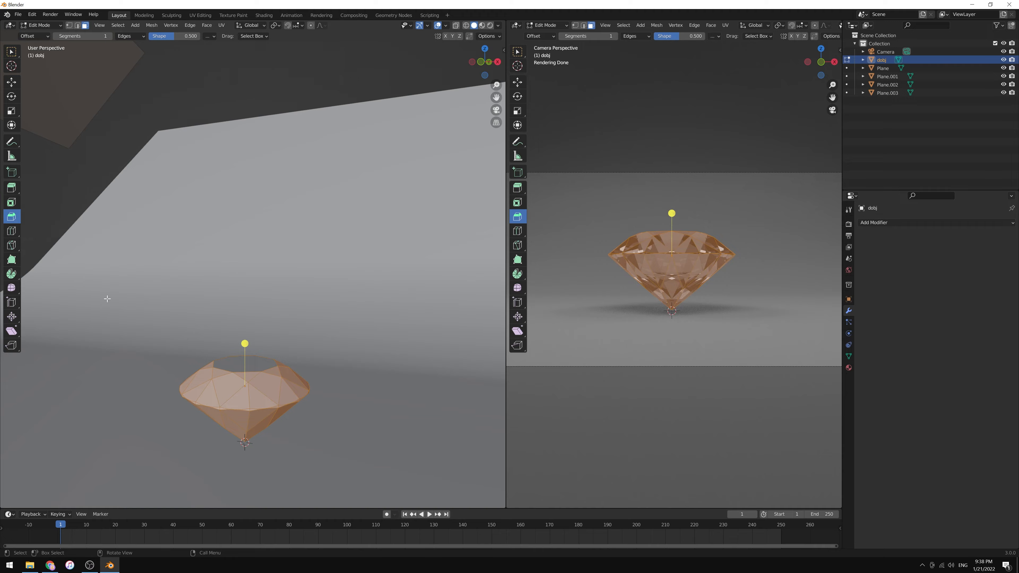
left_click_drag(245, 344, 246, 343)
middle_click_drag(246, 343, 326, 378)
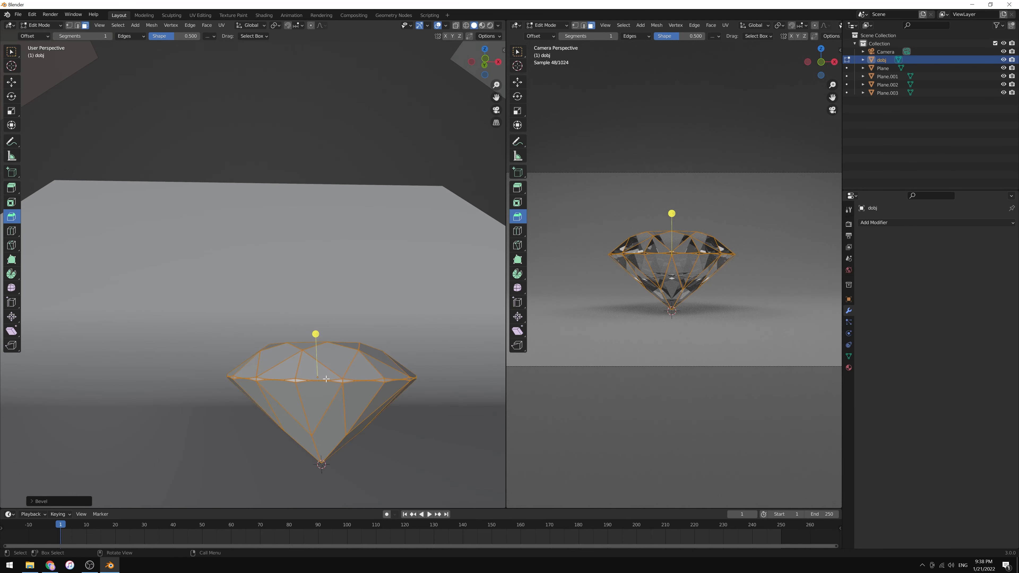
left_click(40, 25)
left_click(43, 34)
left_click(361, 276)
middle_click_drag(362, 276, 336, 299)
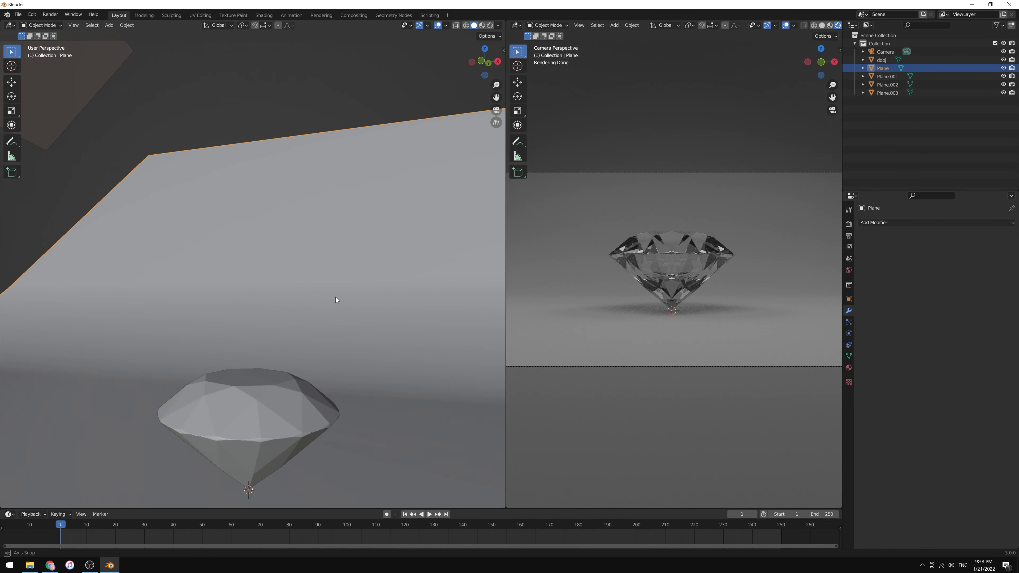
left_click(283, 419)
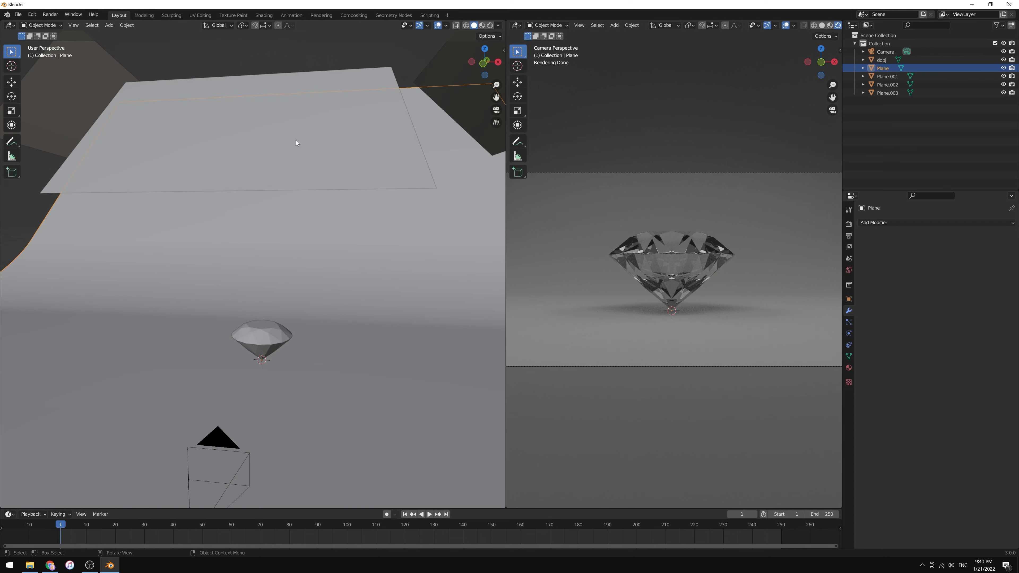
Step: Try emission strengths of 3 and 2.5 on the material of the light plane above the diamond
left_click(299, 135)
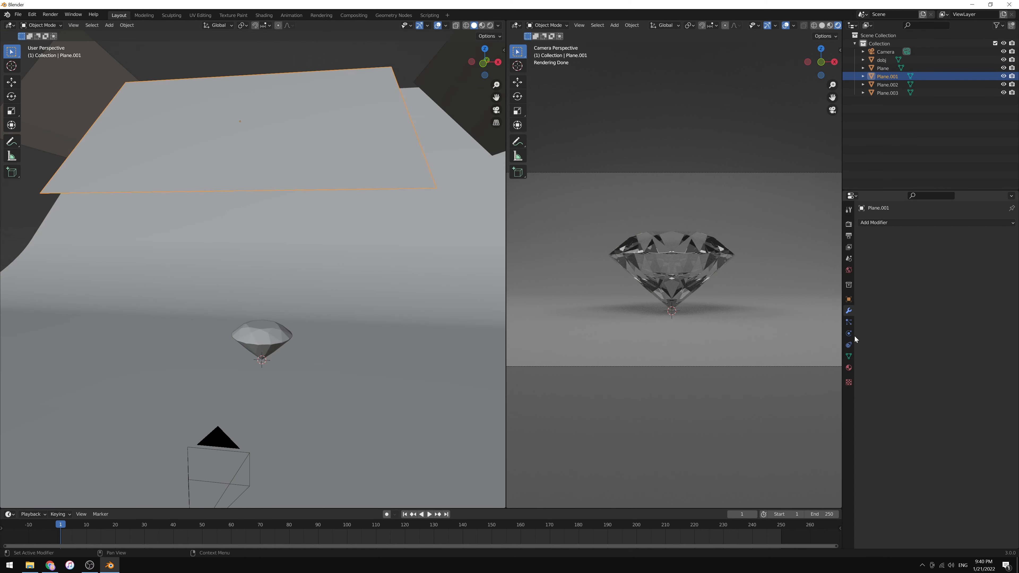
left_click(848, 368)
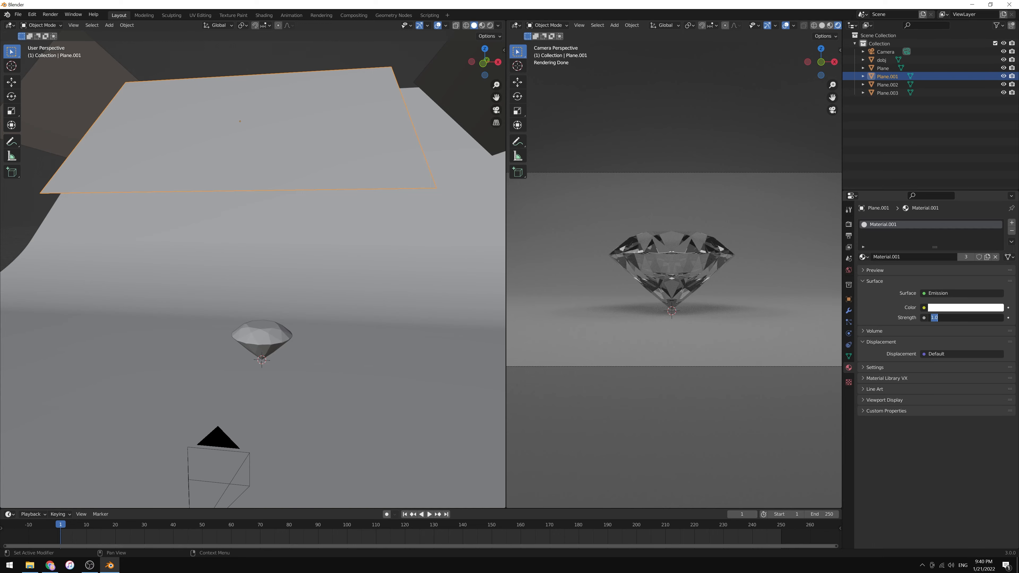
left_click(962, 318)
type("3")
key("Return")
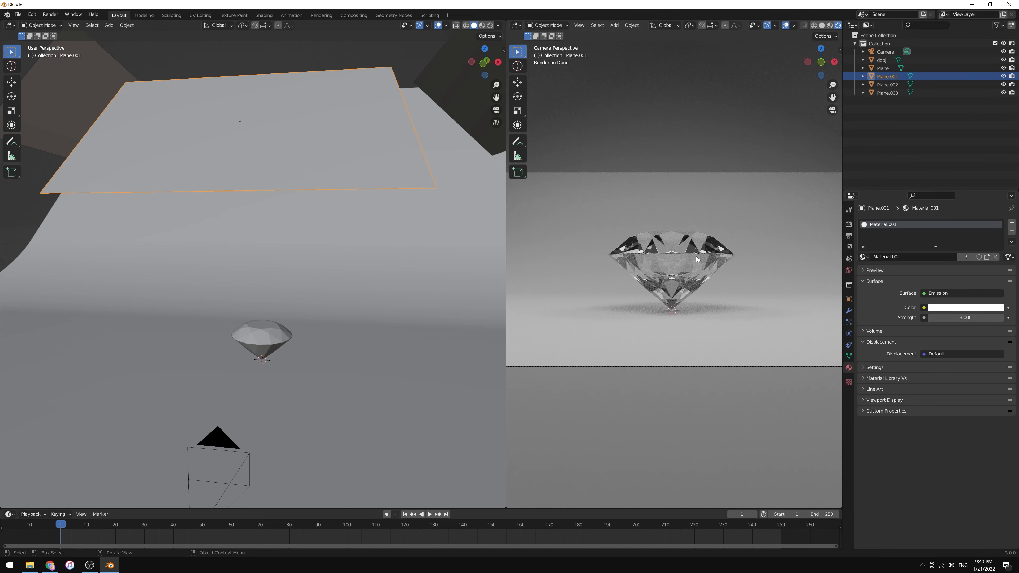
left_click(962, 319)
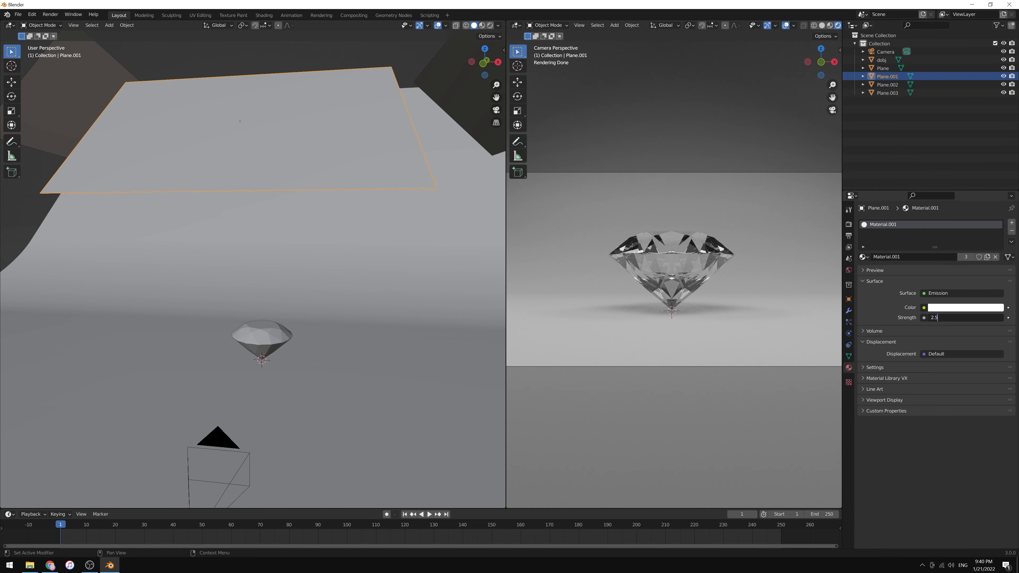
type("2.5")
key("Return")
Step: Set the emission strength to 3 in the material of the light plane on the diamond's positive X side
left_click(445, 79)
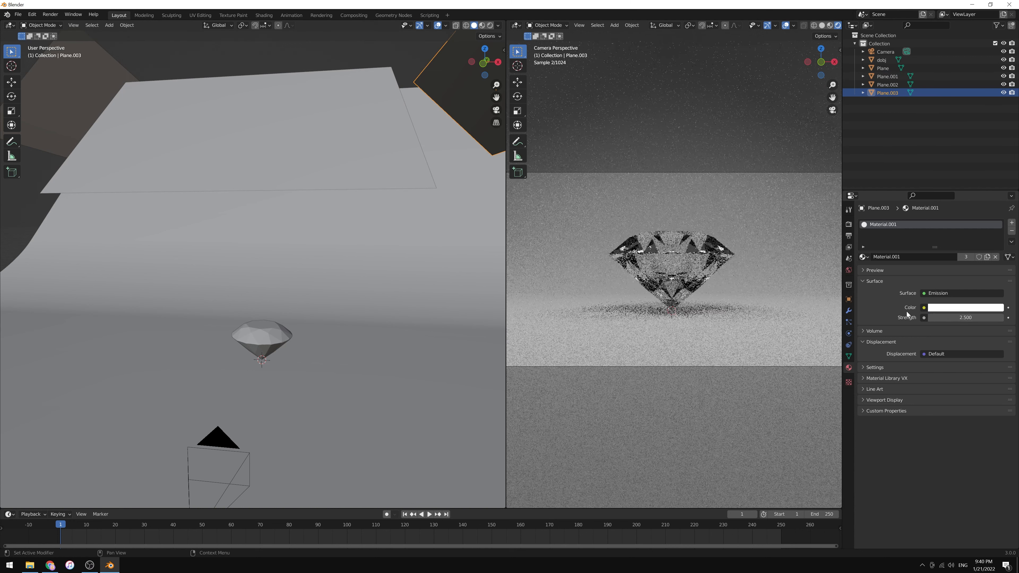
left_click(963, 318)
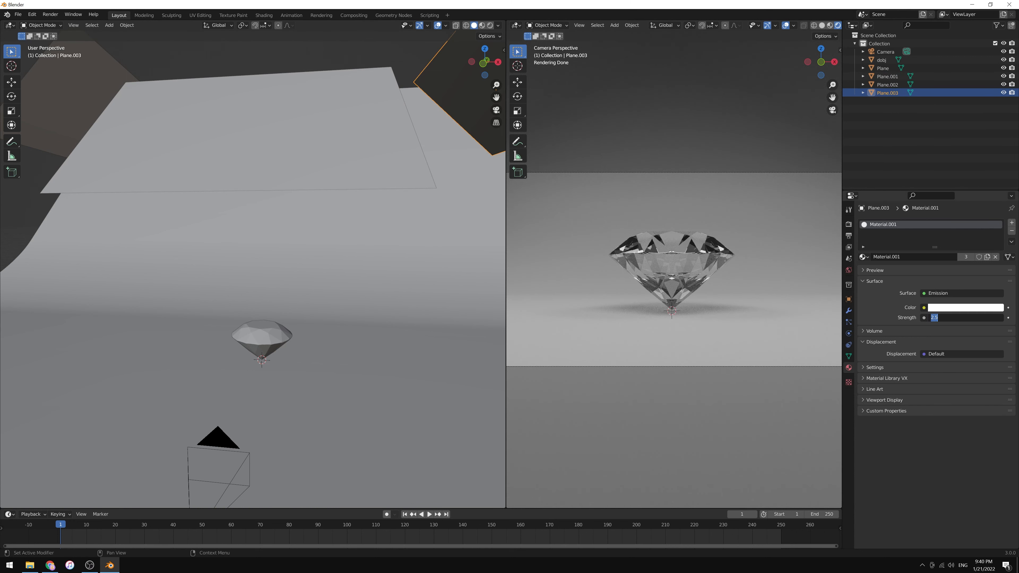
type("3")
key("Return")
Step: Give the curved backdrop plane a new Principled BSDF material with a near-black base color, value 0.001
left_click(74, 294)
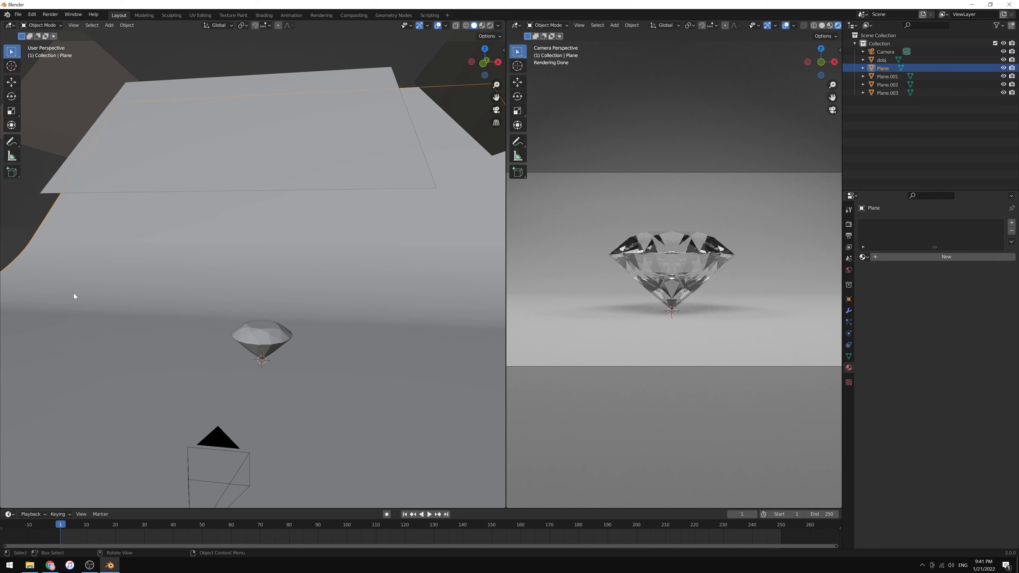
left_click(913, 256)
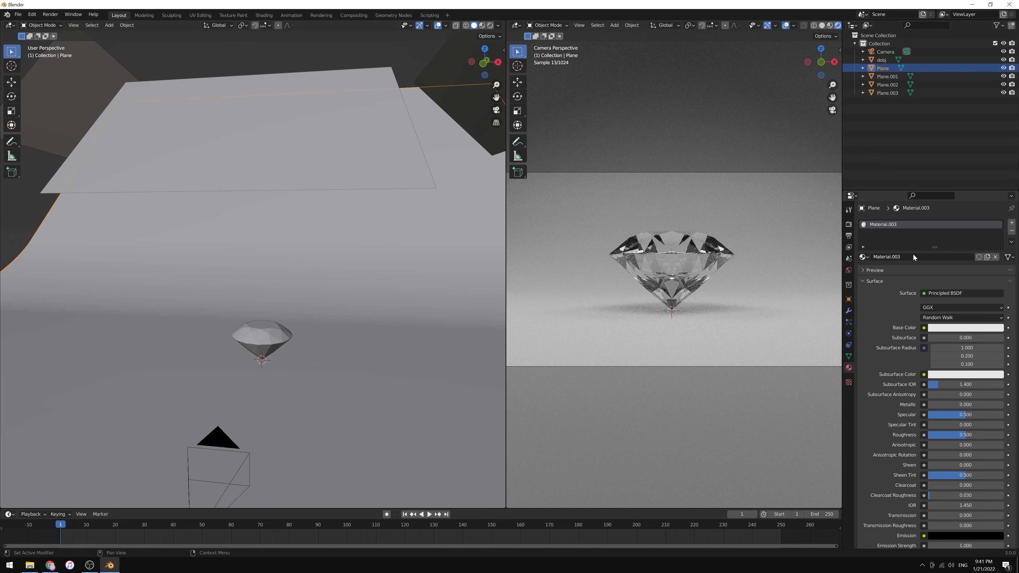
left_click(946, 327)
left_click_drag(998, 250, 998, 271)
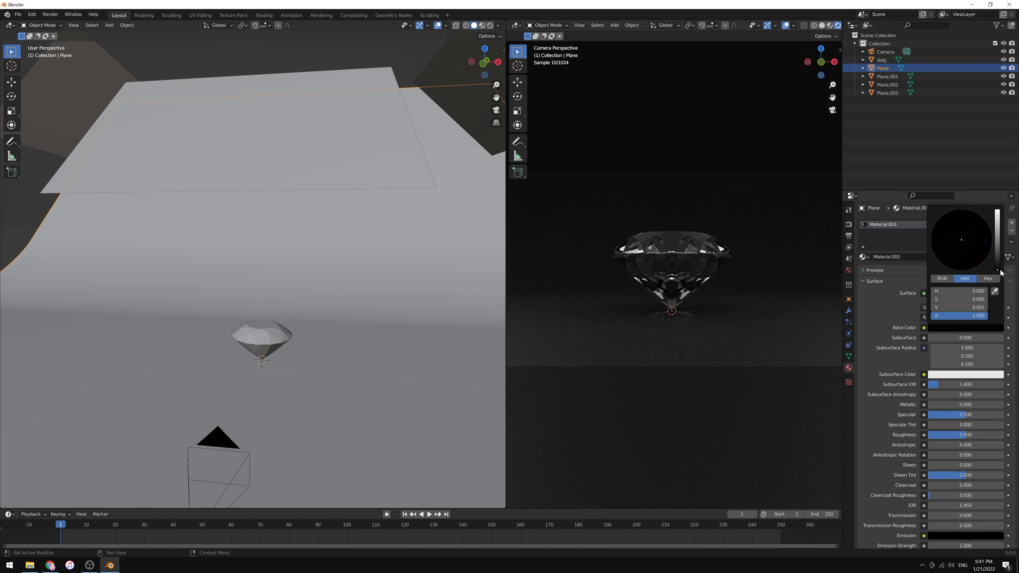
Step: Try a roughness of 0.1 on the backdrop material for a glossy floor reflection
mouse_move(935, 437)
left_mouse_down()
mouse_move(896, 437)
mouse_move(939, 434)
left_mouse_up()
left_click(939, 434)
type("0.")
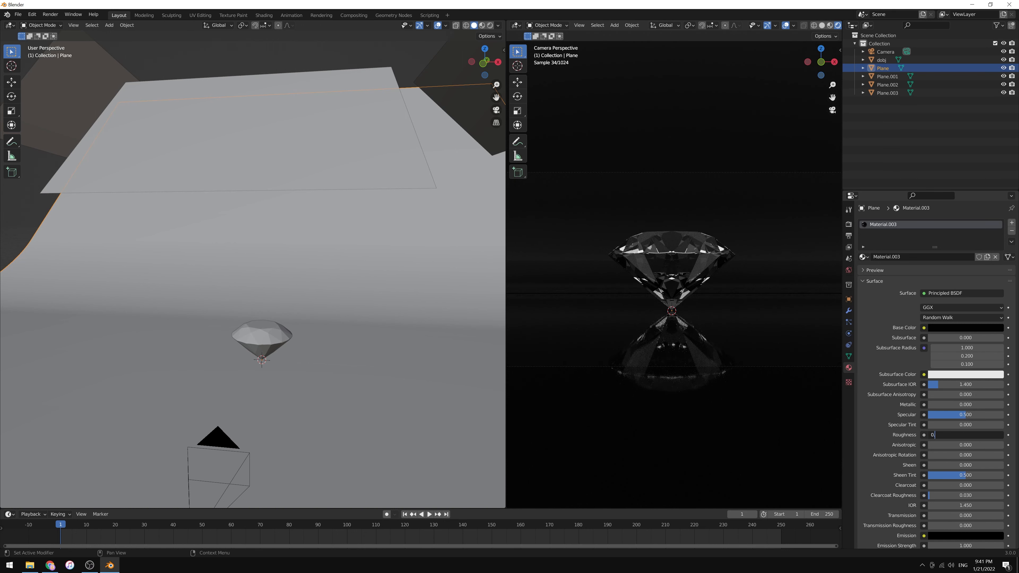
type("1")
key("Return")
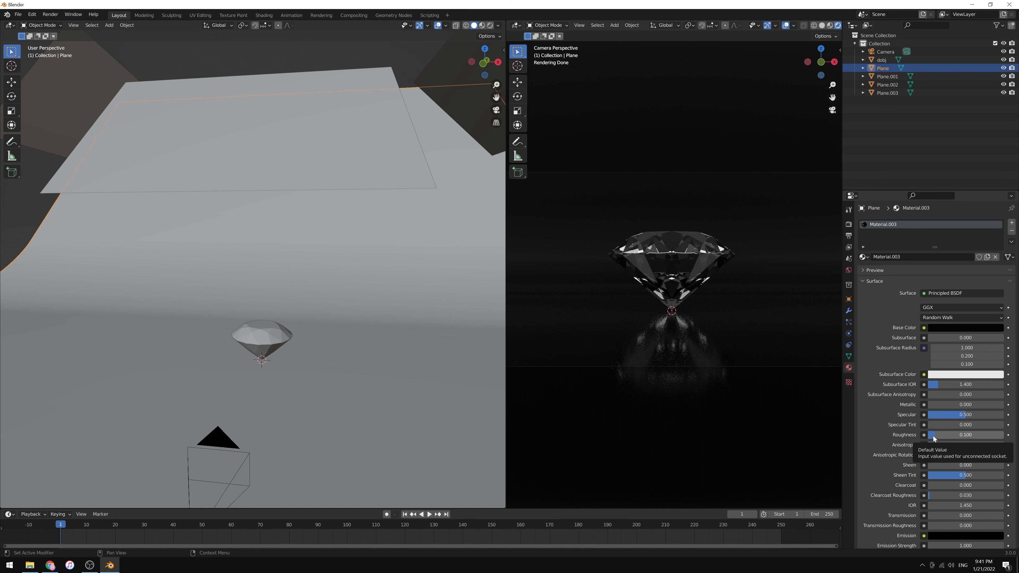
Step: Set the backdrop material's roughness to 1 and readjust its dark base color
left_click_drag(933, 435, 1004, 435)
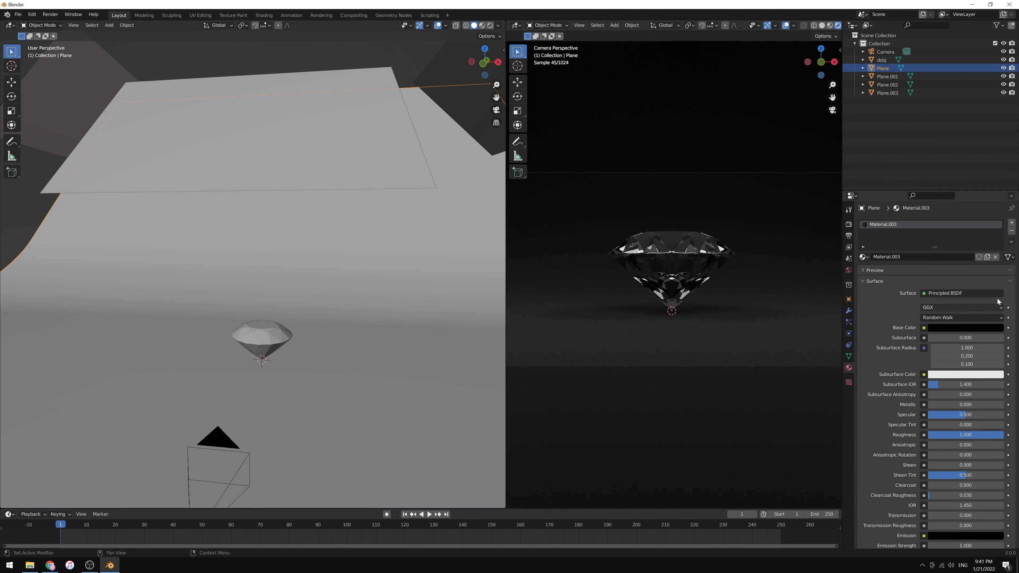
left_click(965, 328)
left_click(997, 269)
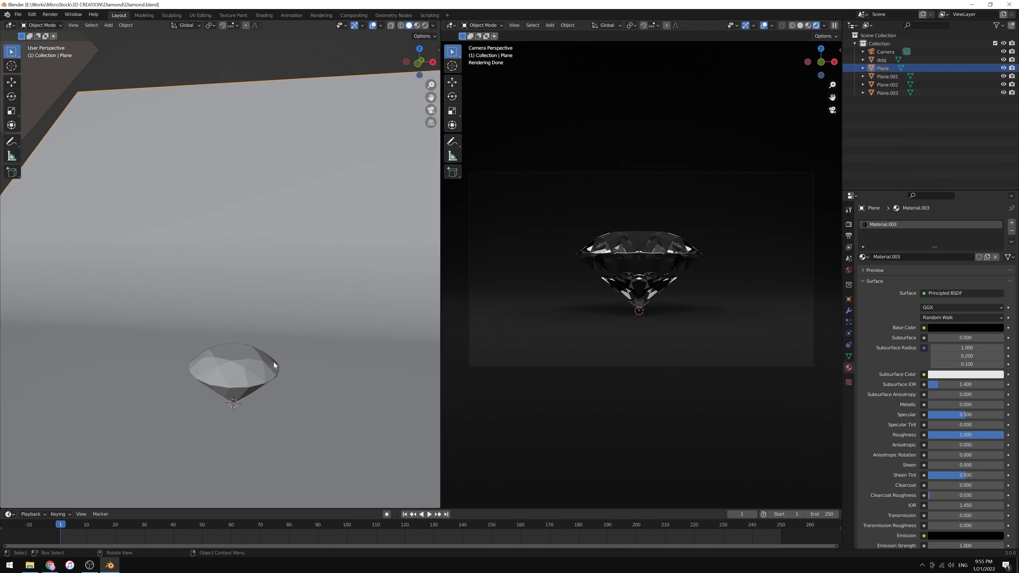
Step: Switch to the Shading workspace and show the scene through the camera with rendered shading
scroll(274, 363, "up", 3)
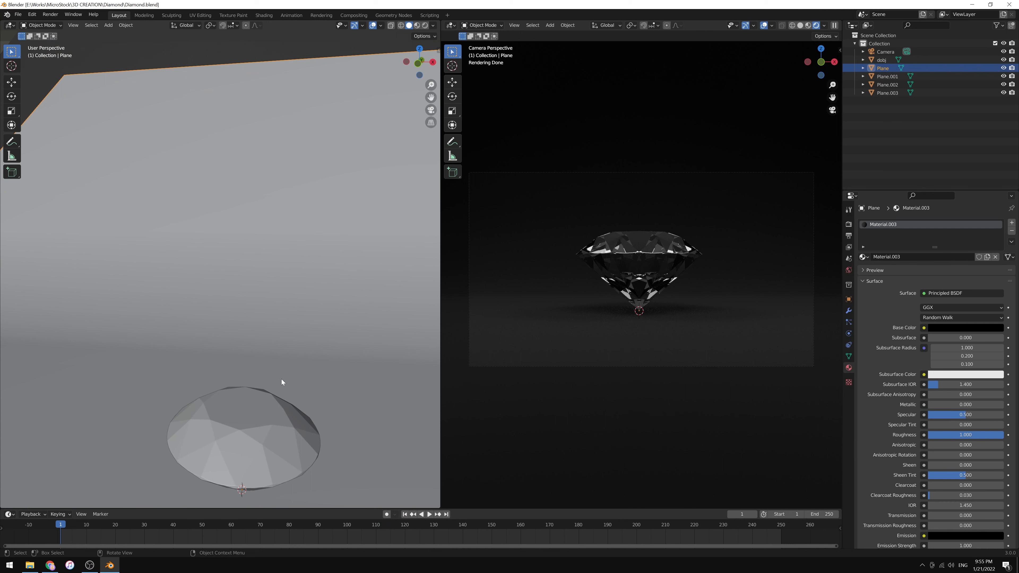
middle_click_drag(279, 300, 327, 277)
left_click(263, 15)
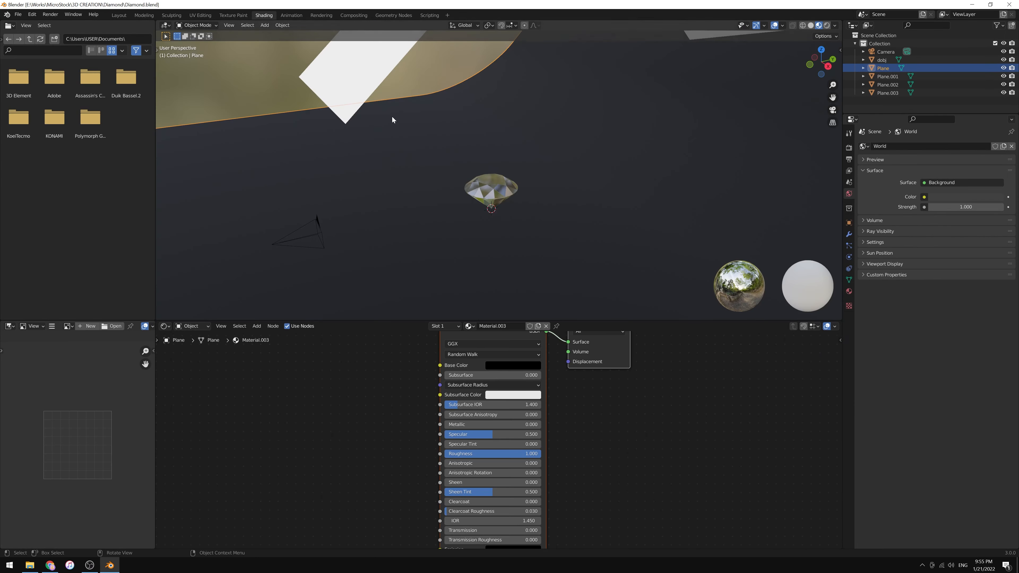
key("KP_0")
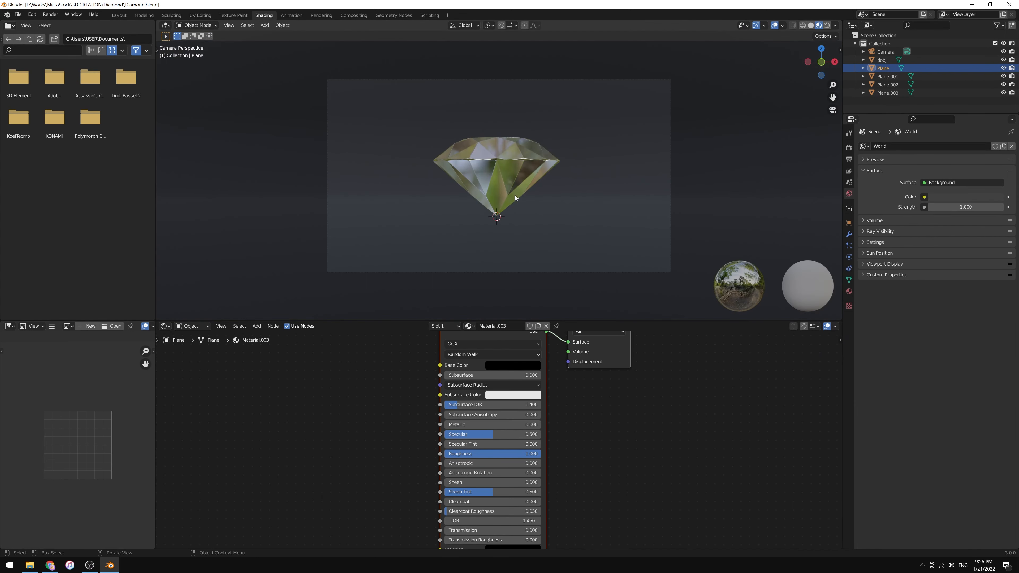
left_click(827, 26)
scroll(531, 378, "down", 3)
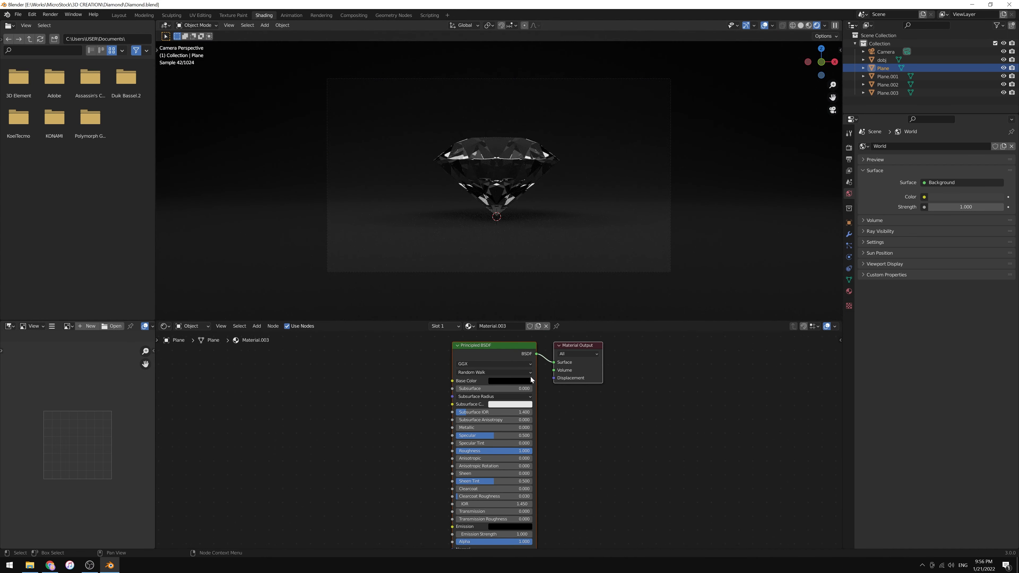
Step: Select the diamond to show its shader nodes and move the Glass BSDF and Material Output nodes apart
left_click(500, 187)
key("g")
left_click(517, 410)
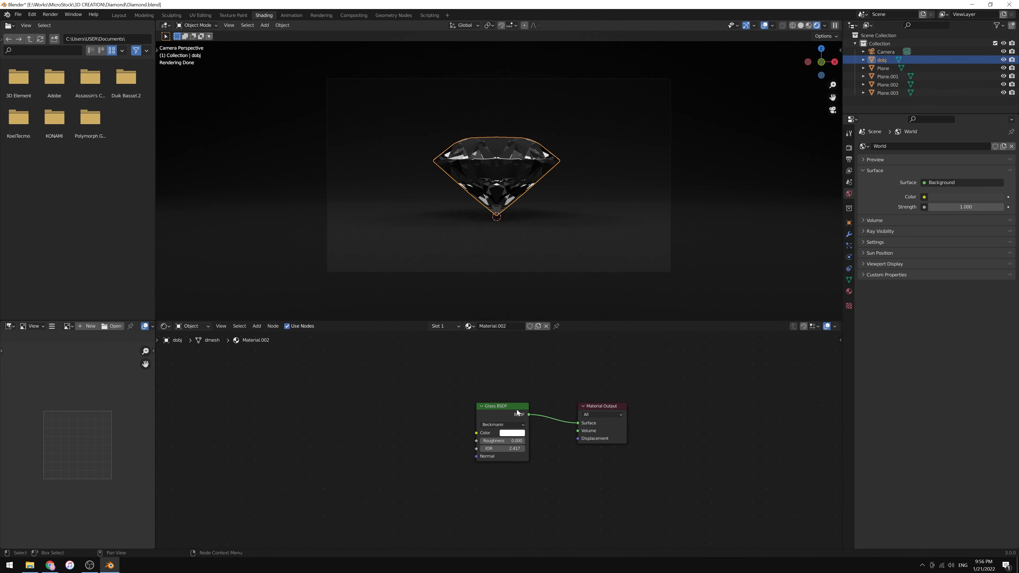
left_click_drag(517, 409, 528, 422)
left_click_drag(601, 405, 612, 379)
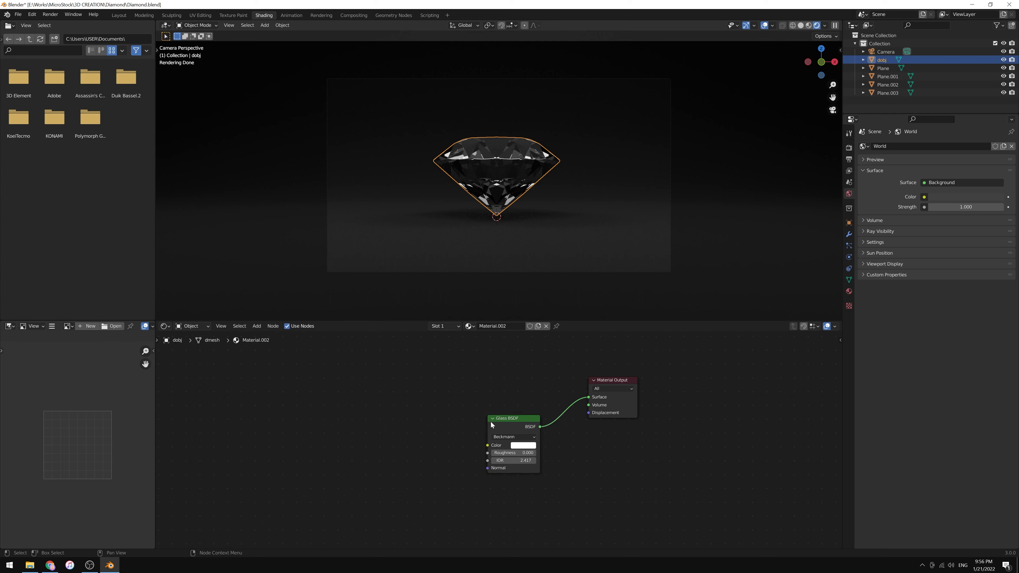
Step: Make three duplicates of the Glass BSDF node and stack them in a column before the original
key("shift+d")
left_click(438, 381)
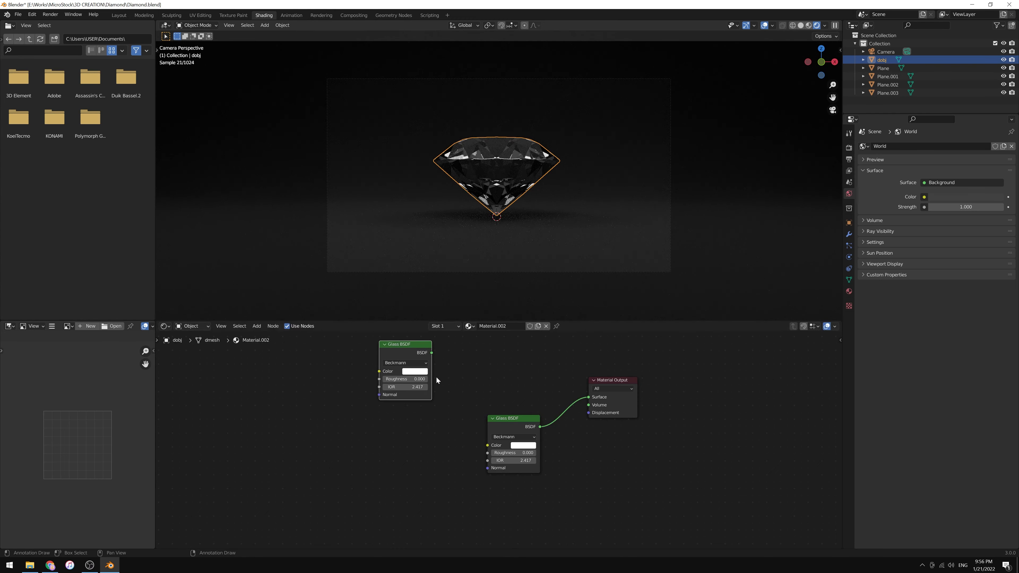
scroll(437, 380, "down", 1)
middle_click_drag(479, 377, 470, 368)
key("shift+d")
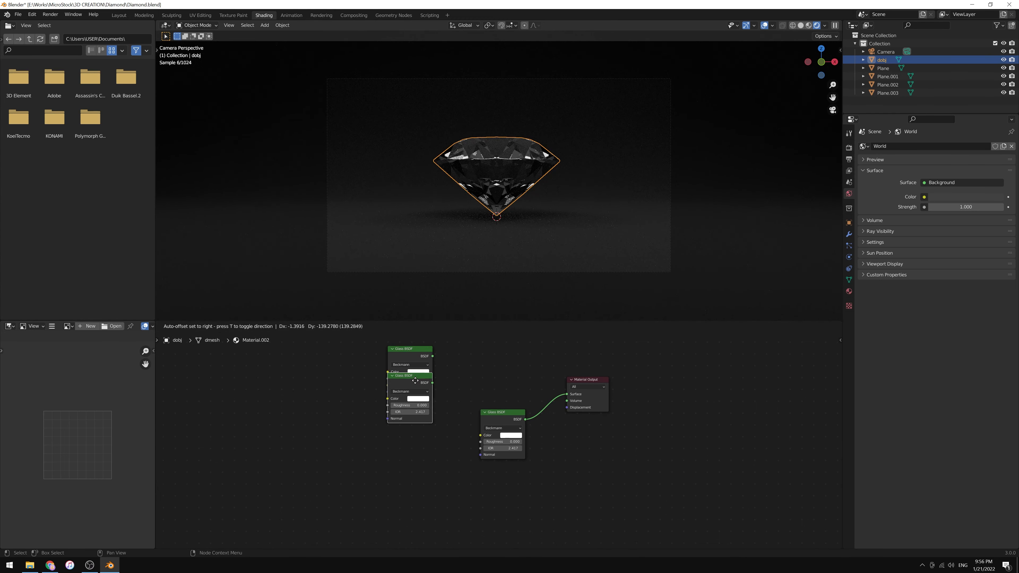
left_click(417, 408)
key("shift+d")
left_click(415, 459)
left_click(411, 406, "shift")
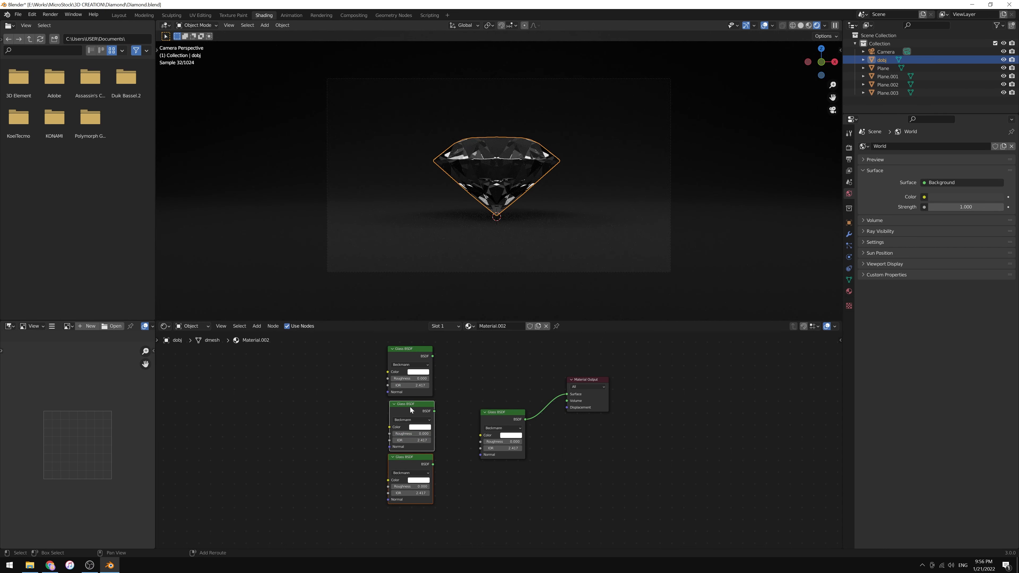
Step: Move the three stacked Glass BSDF duplicates farther away from the original Glass BSDF and nudge the original
left_click(412, 350, "shift")
left_click_drag(412, 349, 399, 345)
left_click(445, 378)
left_click_drag(406, 402, 404, 402)
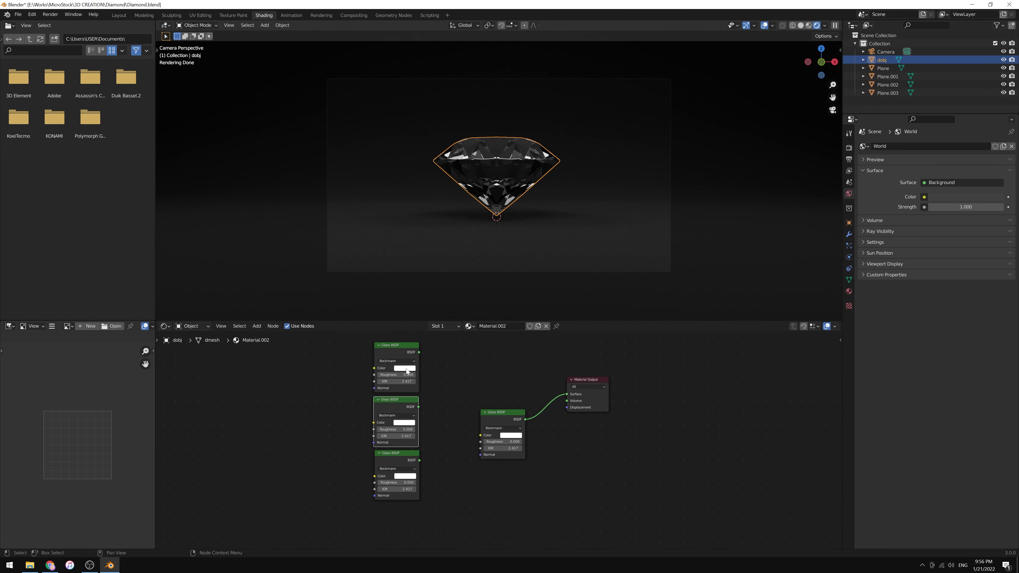
left_click_drag(494, 412, 496, 416)
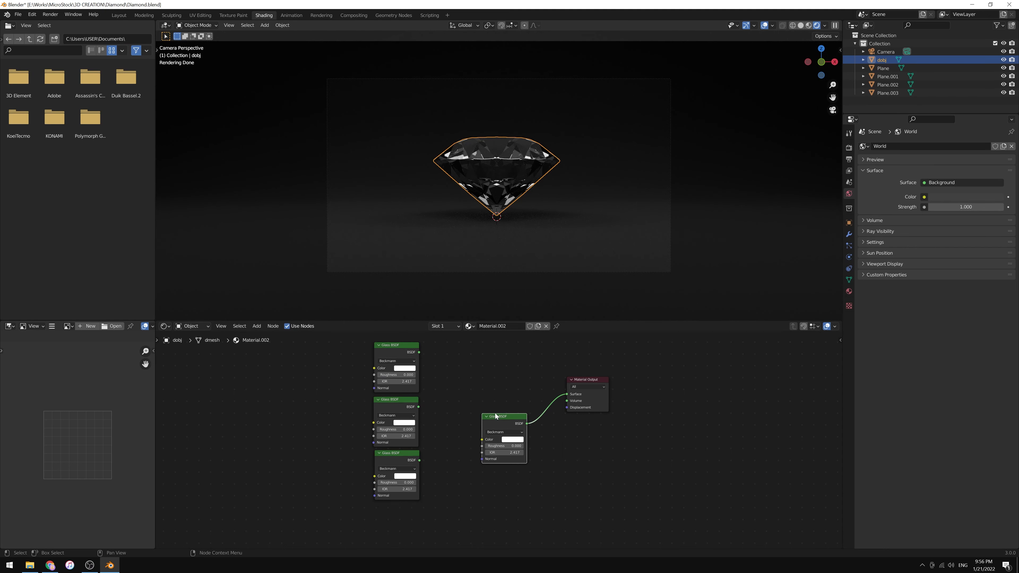
Step: Add an Add Shader node beside the stacked Glass BSDF nodes and place a duplicate of it directly below
key("shift+a")
left_click(448, 358)
type("add")
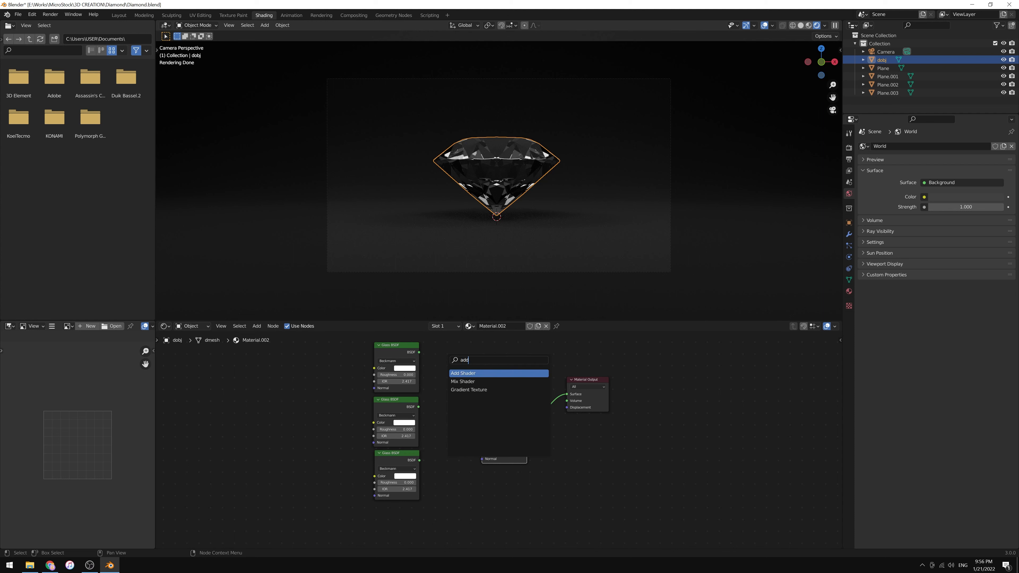
key("Return")
left_click(470, 351)
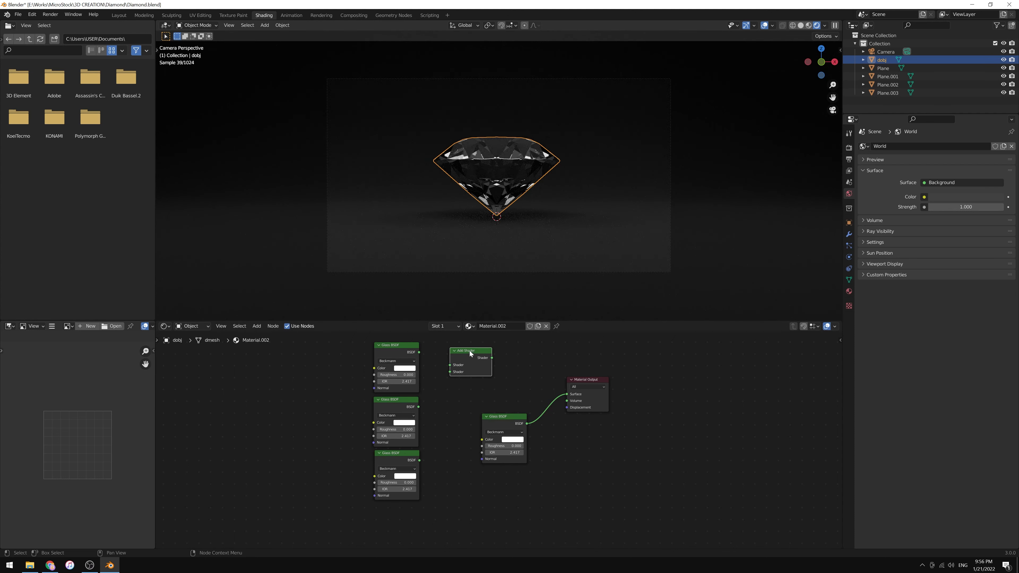
key("g")
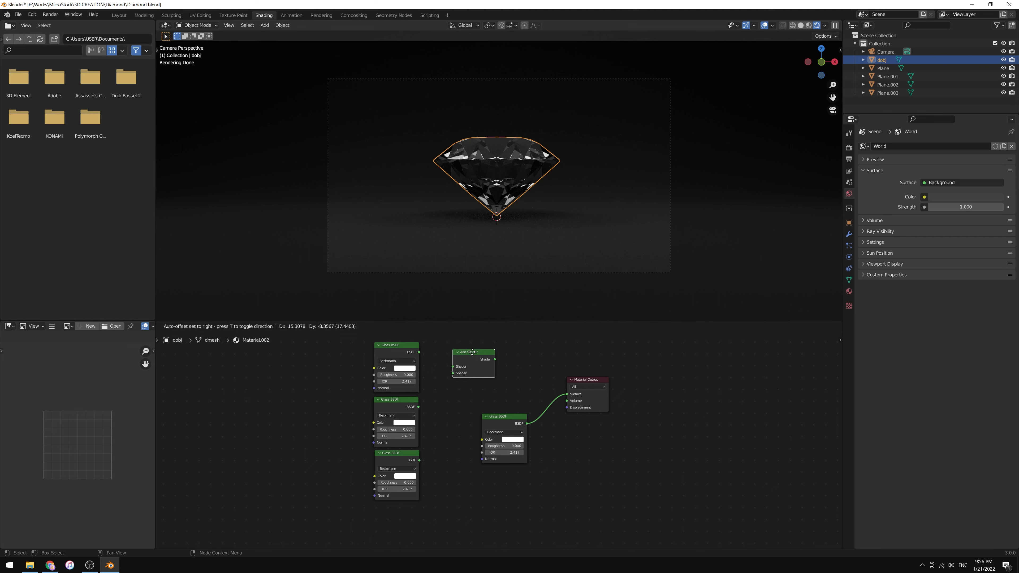
left_click(459, 350)
key("shift+d")
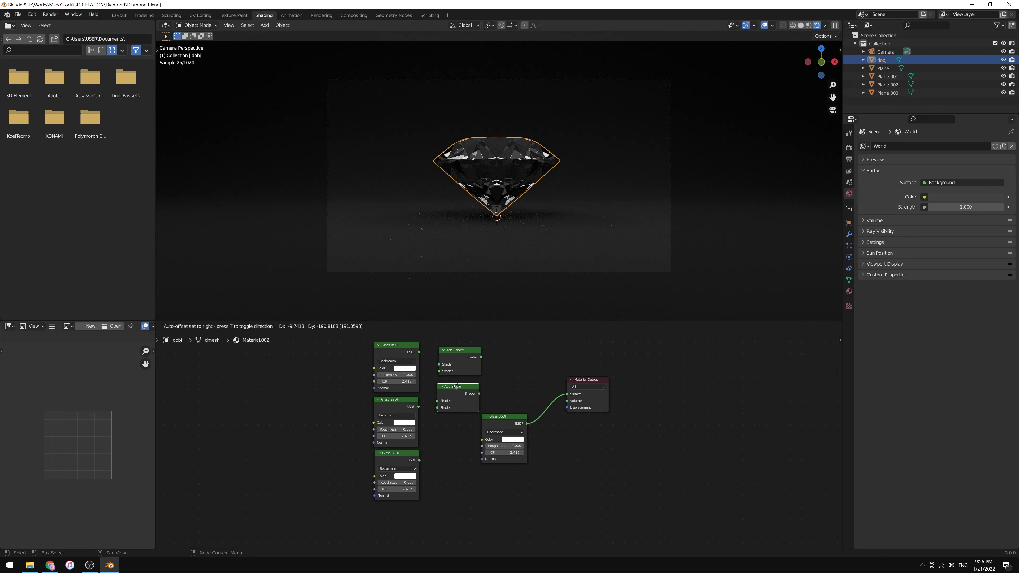
left_click(451, 398)
Step: Spread out the nodes so the two Add Shaders sit one after the other between the Glass BSDF stack and the Material Output
left_click_drag(406, 345, 380, 343)
left_click_drag(404, 399, 379, 398)
left_click_drag(403, 453, 379, 452)
left_click_drag(459, 350, 448, 351)
left_click_drag(450, 396, 447, 390)
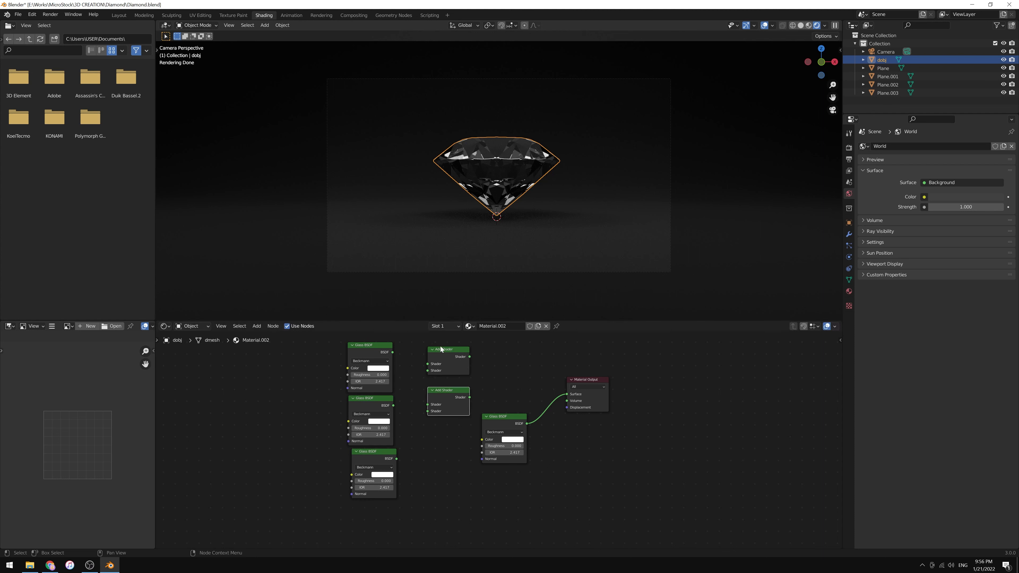
left_click_drag(441, 350, 426, 351)
left_click_drag(445, 390, 492, 369)
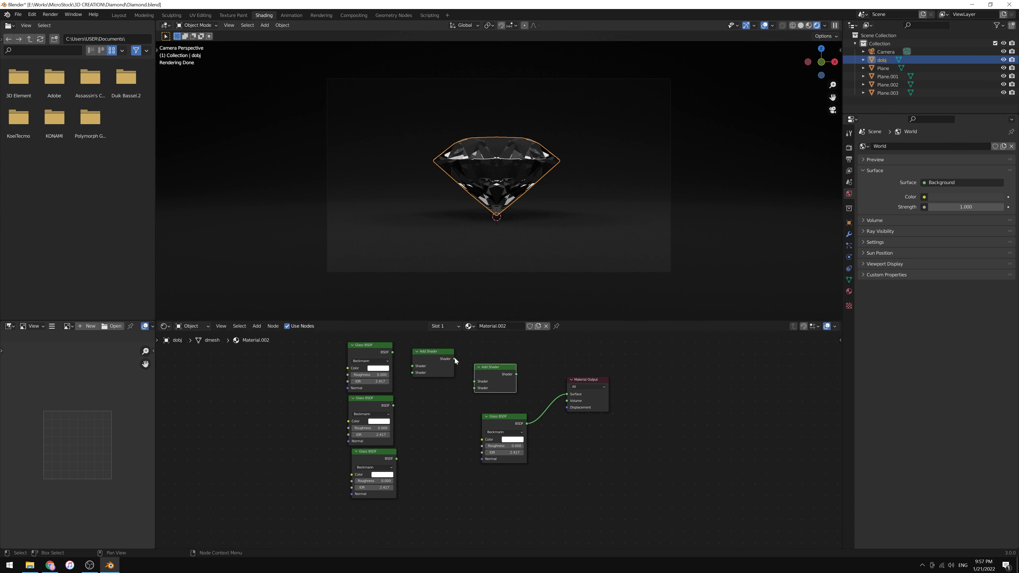
Step: Color the three stacked Glass BSDF nodes pure red, pure green and pure blue from top to bottom
left_click(378, 368)
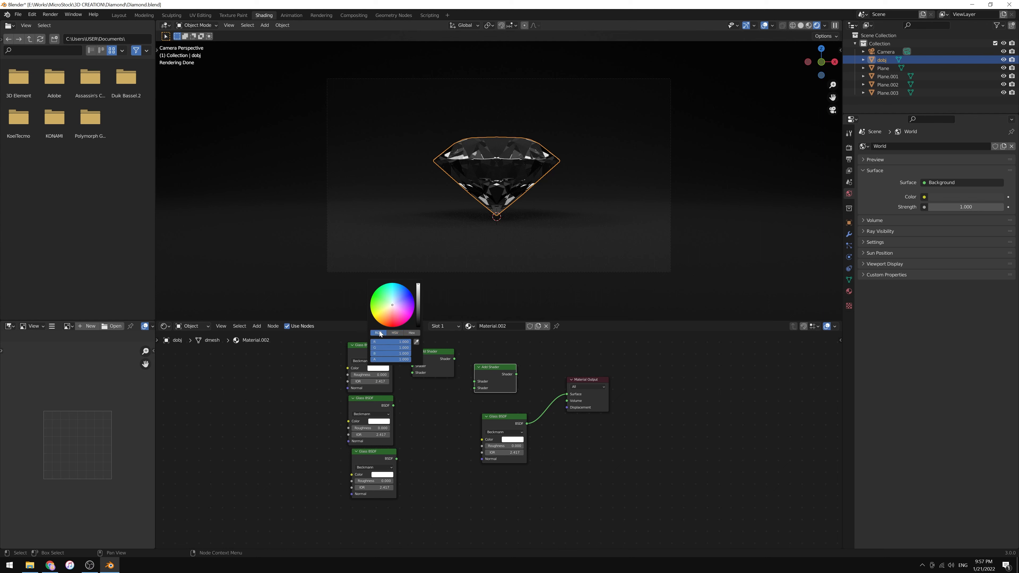
left_click(404, 348)
type("0")
key("Return")
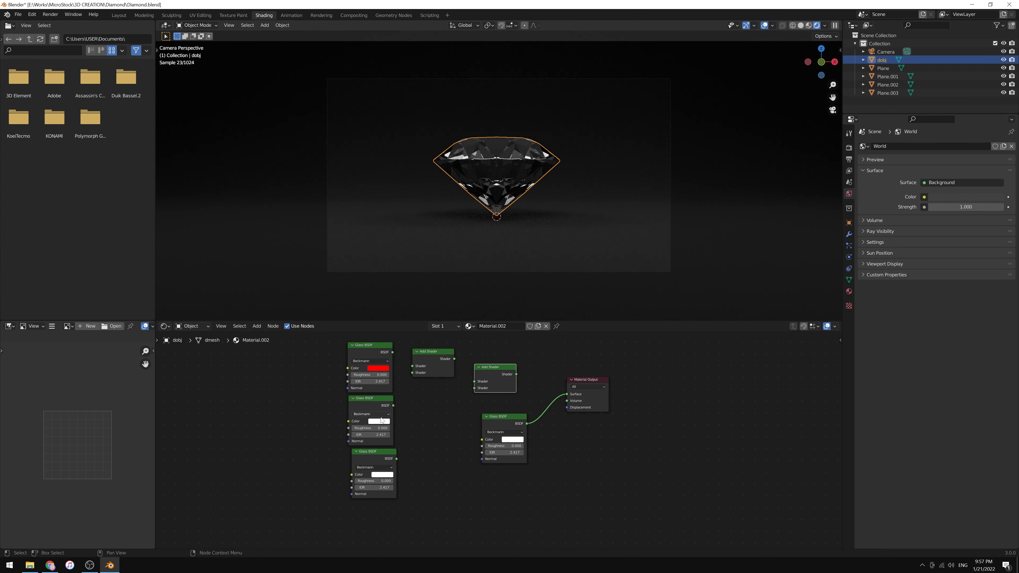
left_click(380, 421)
left_click_drag(401, 396, 370, 408)
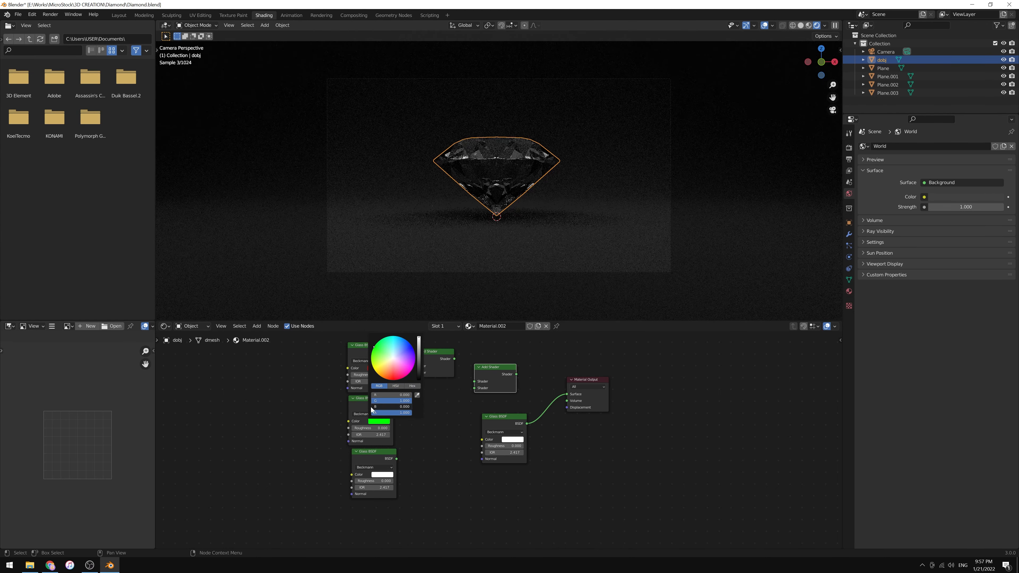
left_click_drag(376, 451, 371, 453)
left_click(375, 474)
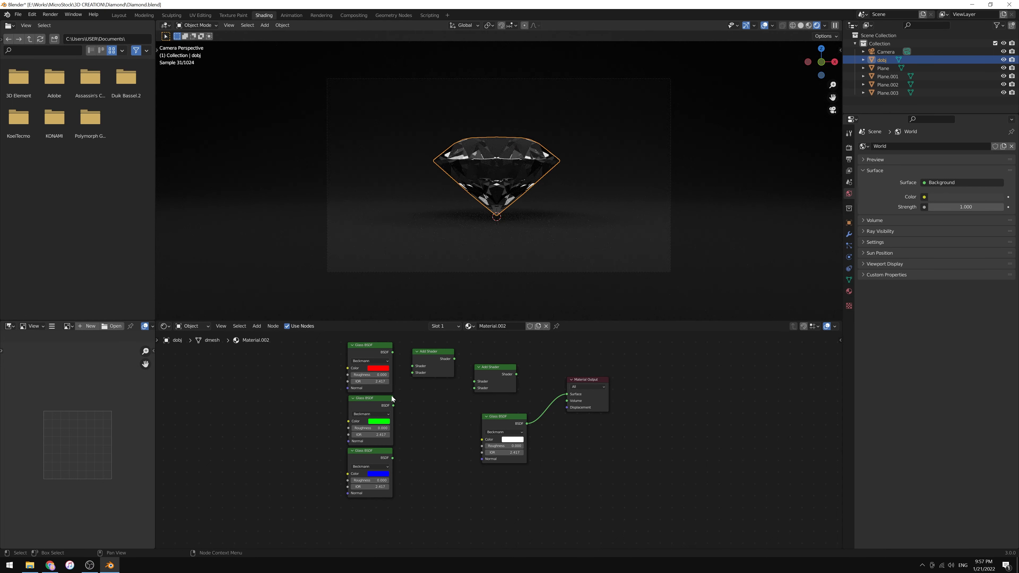
Step: Link the red and green glass through the first Add Shader, combine with blue in the second, and connect that to the Material Output
left_click_drag(393, 351, 412, 365)
left_click_drag(393, 405, 474, 381)
left_click_drag(397, 456, 488, 412)
left_click(492, 368, "ctrl+shift")
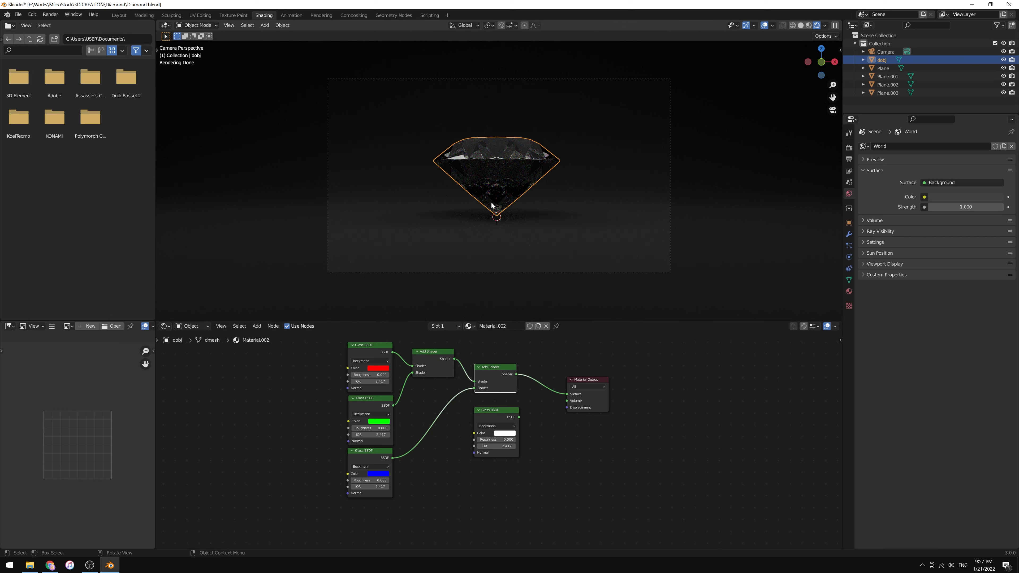
Step: Set the IOR of the red Glass BSDF to 2.4 and the green one to 2.42, and adjust the blue one's IOR
left_click(849, 147)
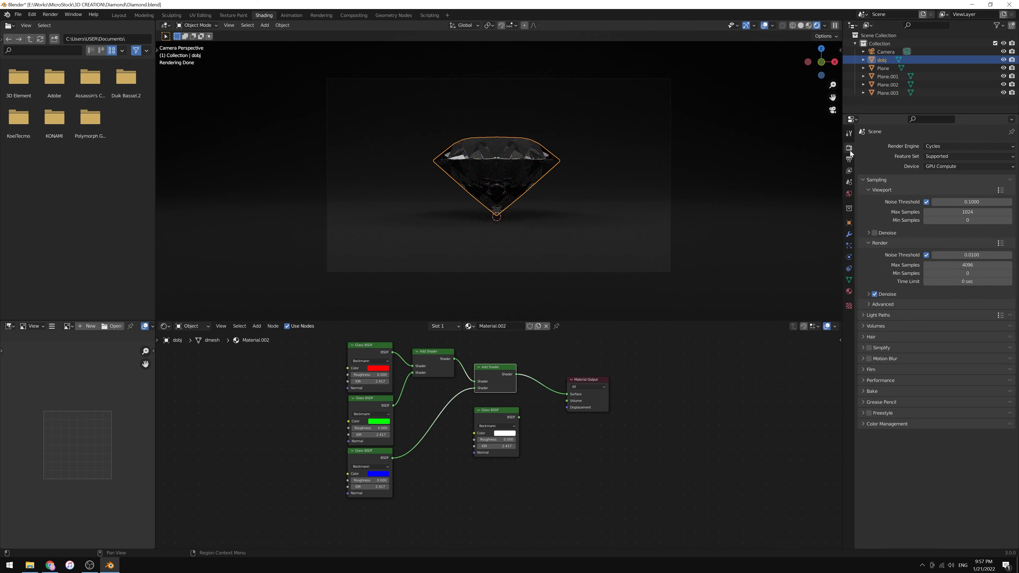
left_click(849, 292)
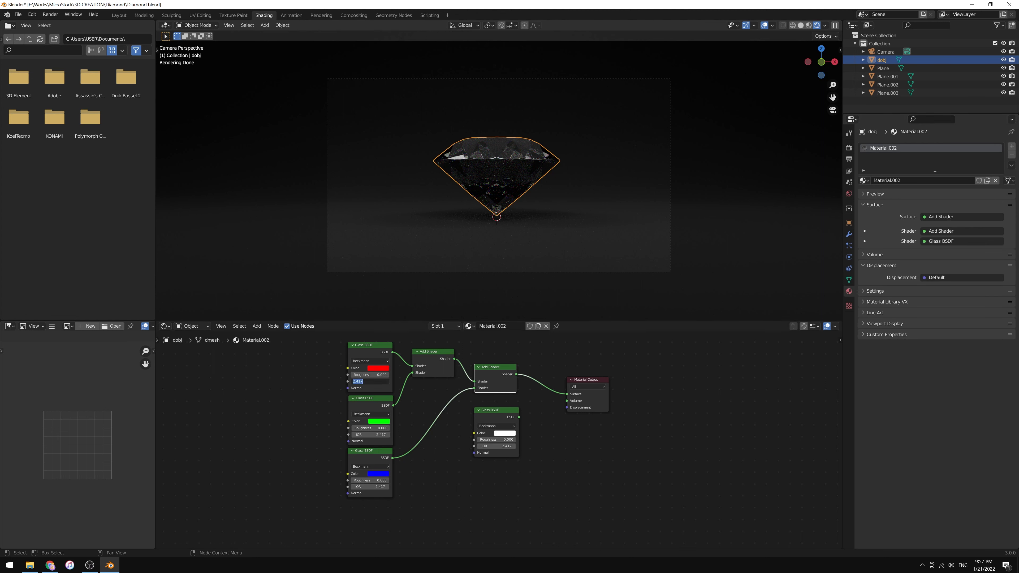
type("2.4")
key("Return")
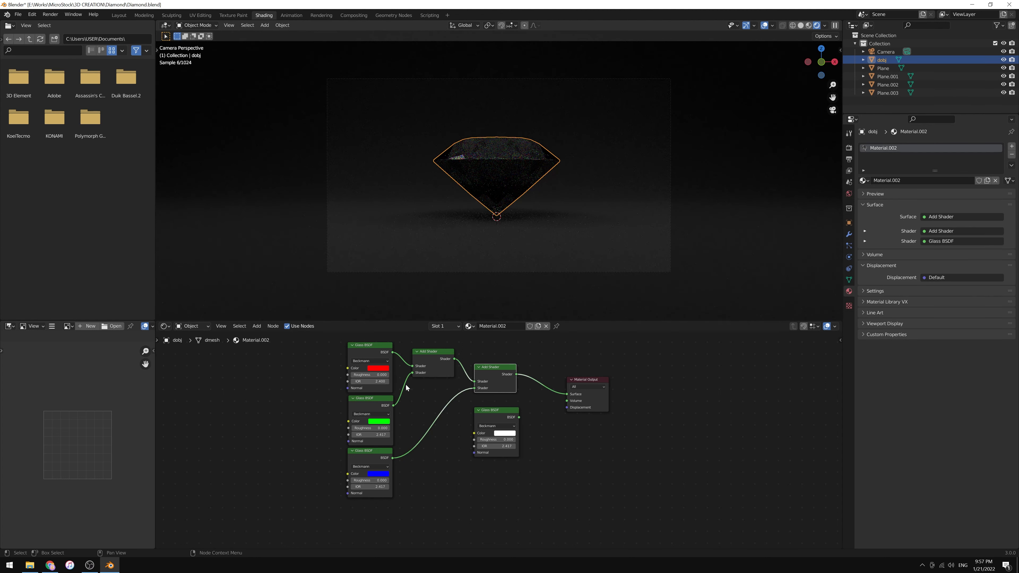
type("2.4")
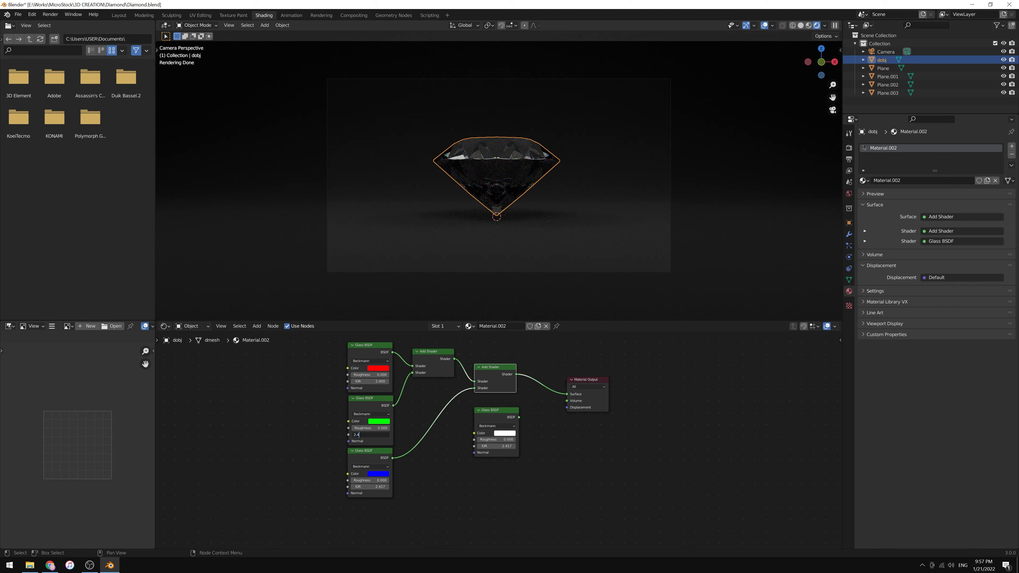
type("2")
key("Return")
key("Return")
Step: Insert a Mix Shader before the Material Output that blends the white Glass BSDF with the combined colored glass
left_click_drag(495, 411, 497, 410)
left_click_drag(577, 384, 591, 379)
key("shift+a")
left_click(552, 421)
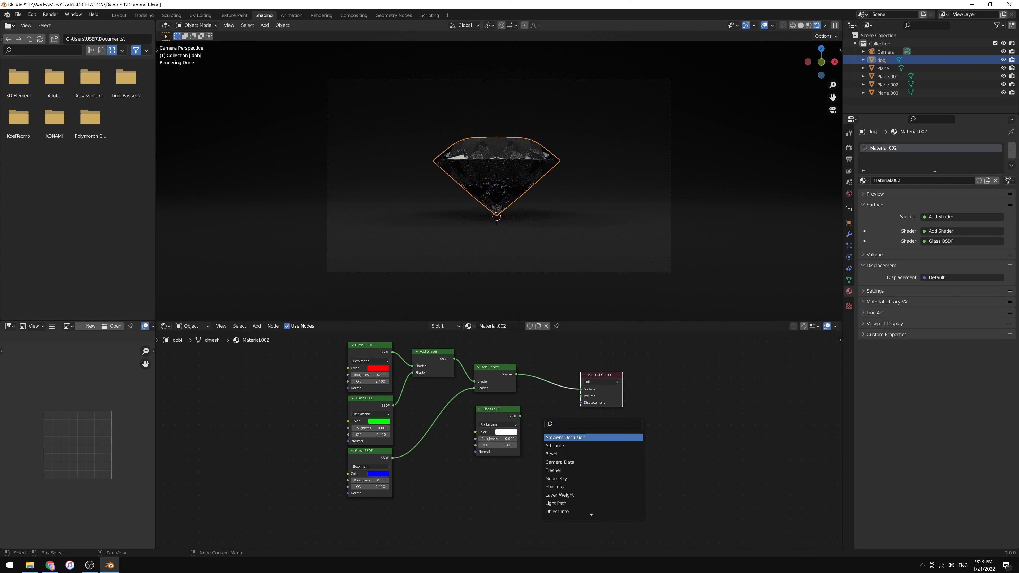
type("mix")
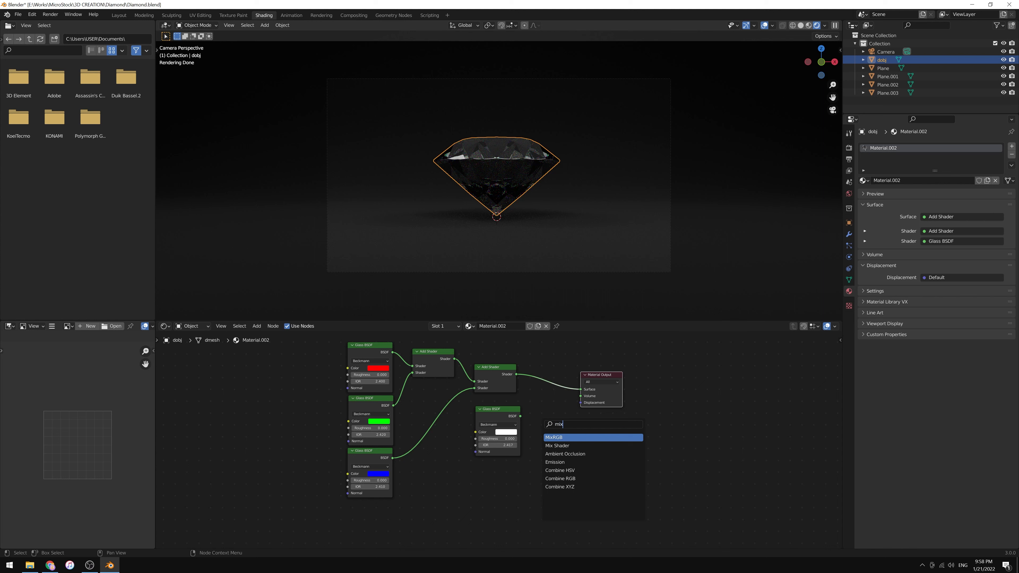
left_click(564, 446)
left_click(553, 392)
left_click_drag(552, 394, 543, 397)
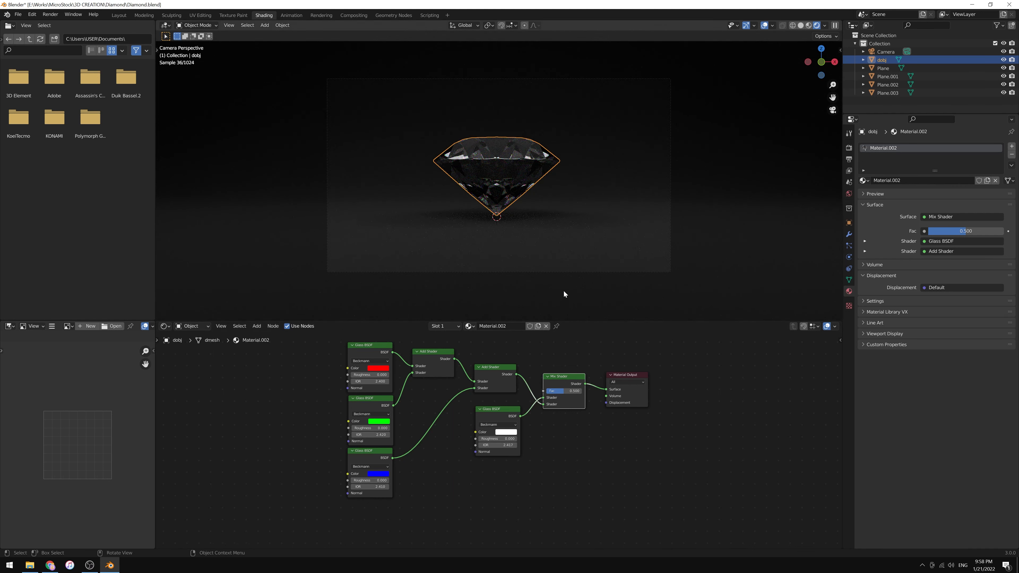
Step: Add a Layer Weight node above the second Add Shader
middle_click_drag(561, 358, 555, 407)
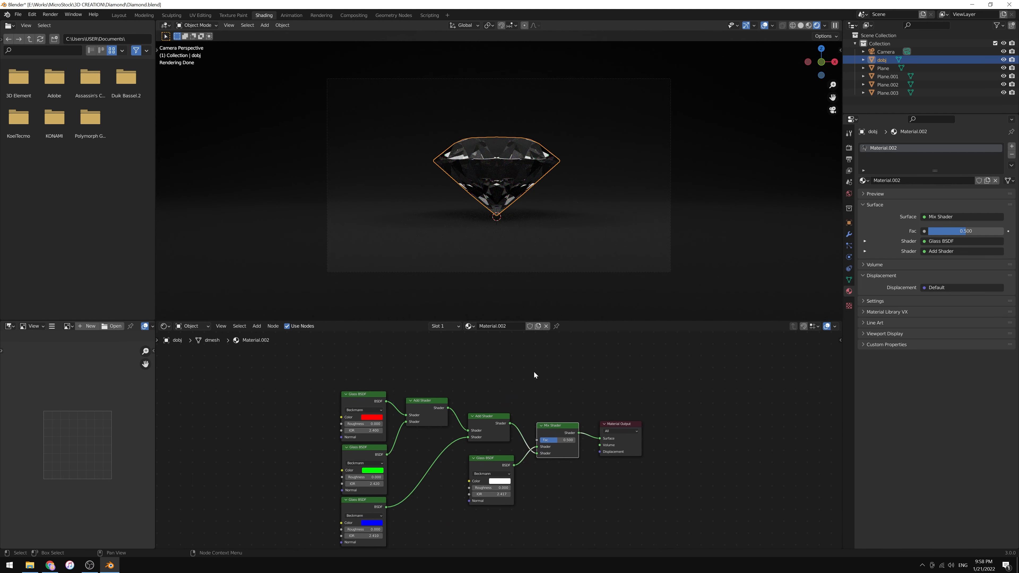
key("shift+a")
left_click(535, 373)
type("lay")
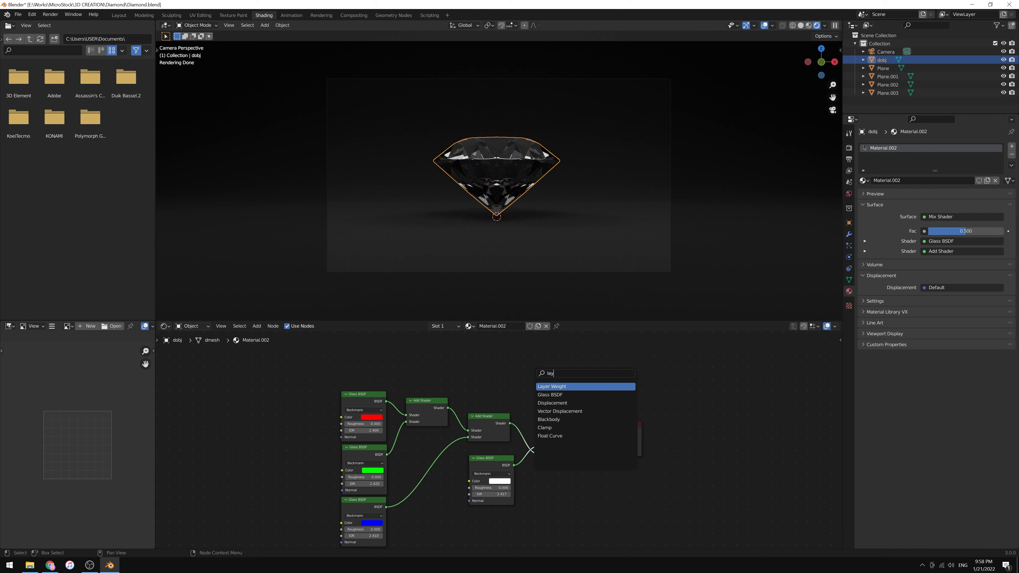
key("Return")
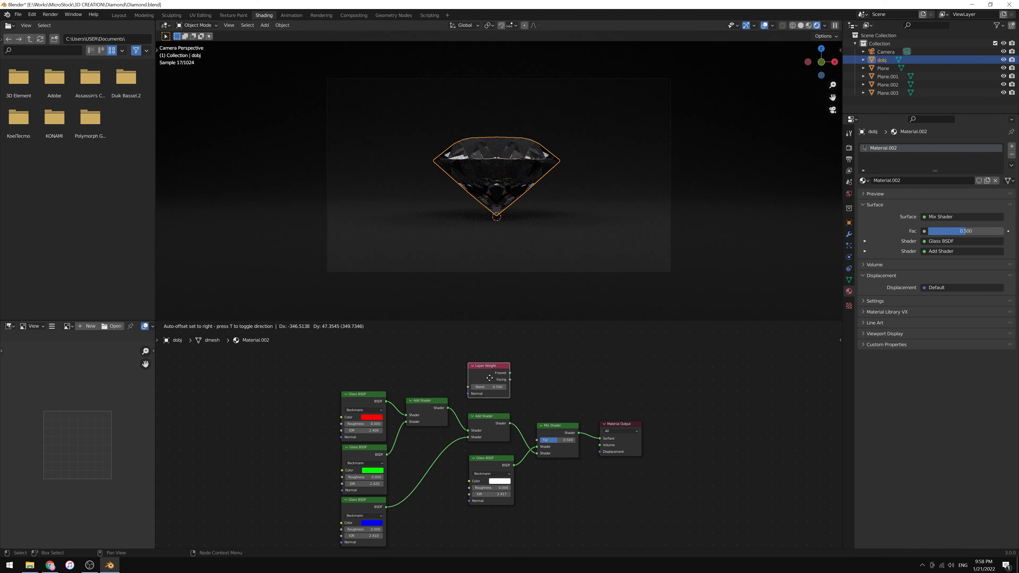
left_click(490, 370)
Step: Preview the Layer Weight on the diamond, link its Facing output to the Mix Shader factor, and reconnect the Mix Shader to the output
left_click(490, 370, "ctrl+shift")
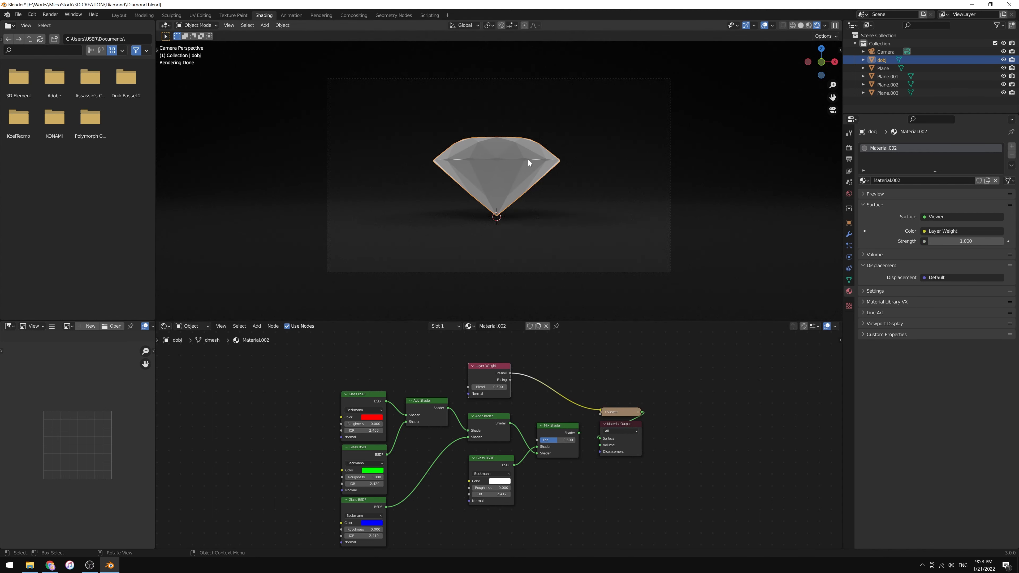
left_click_drag(511, 378, 520, 409)
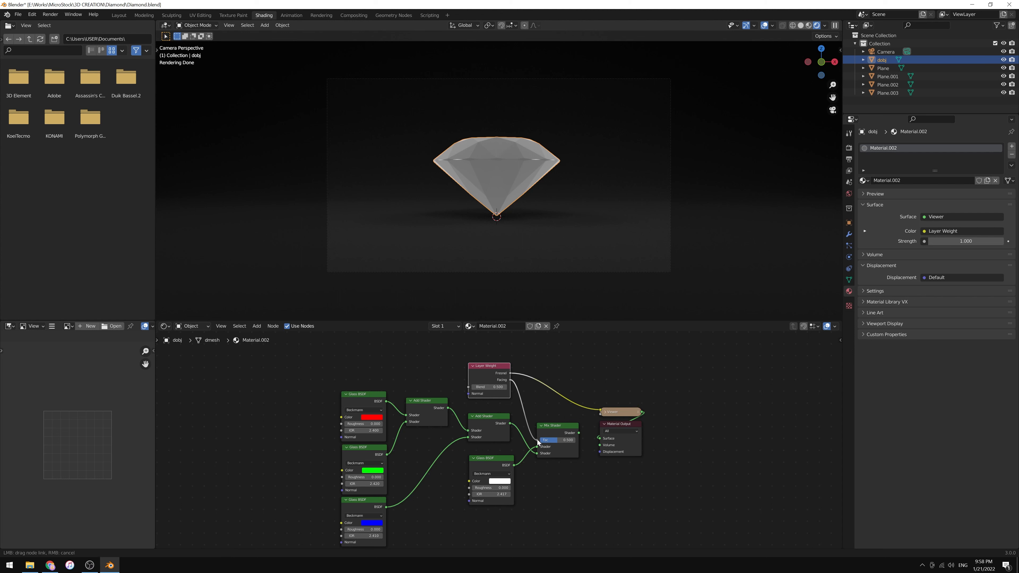
left_click_drag(538, 441, 536, 440)
left_click(561, 428, "ctrl+shift")
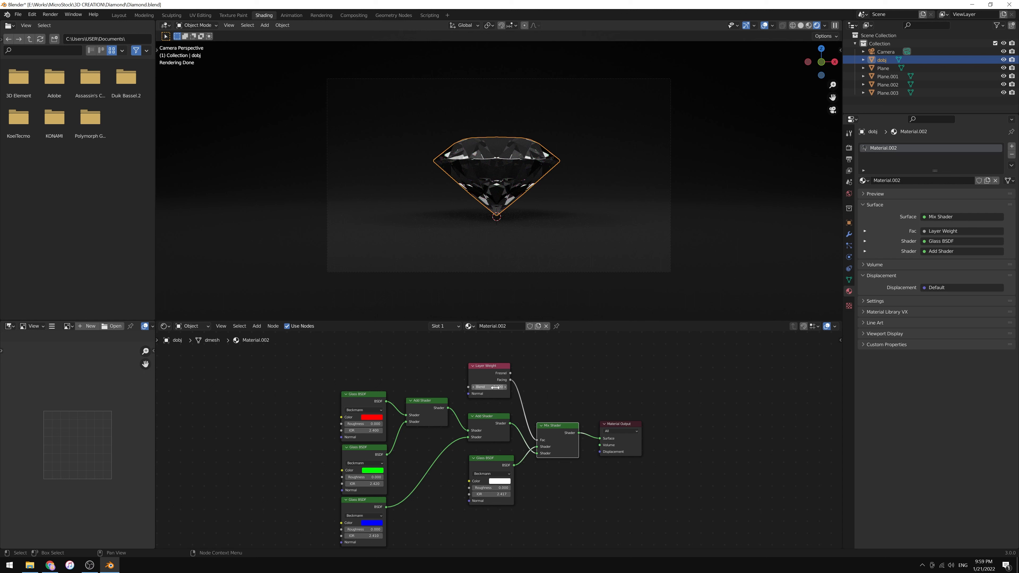
Step: Set the Layer Weight blend to 0.8 and save the file
type("0.8")
key("Return")
left_click(589, 407)
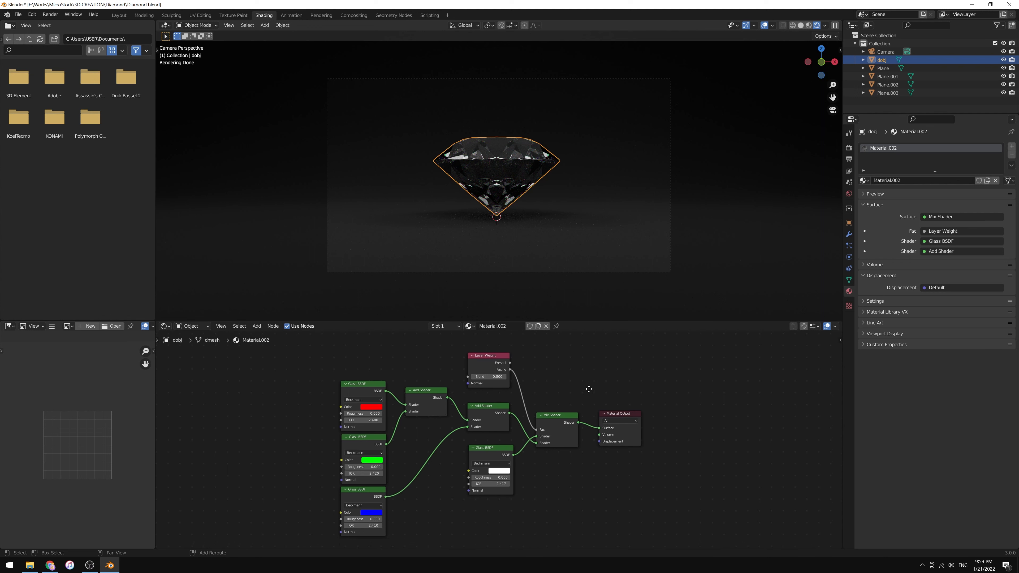
key("ctrl+s")
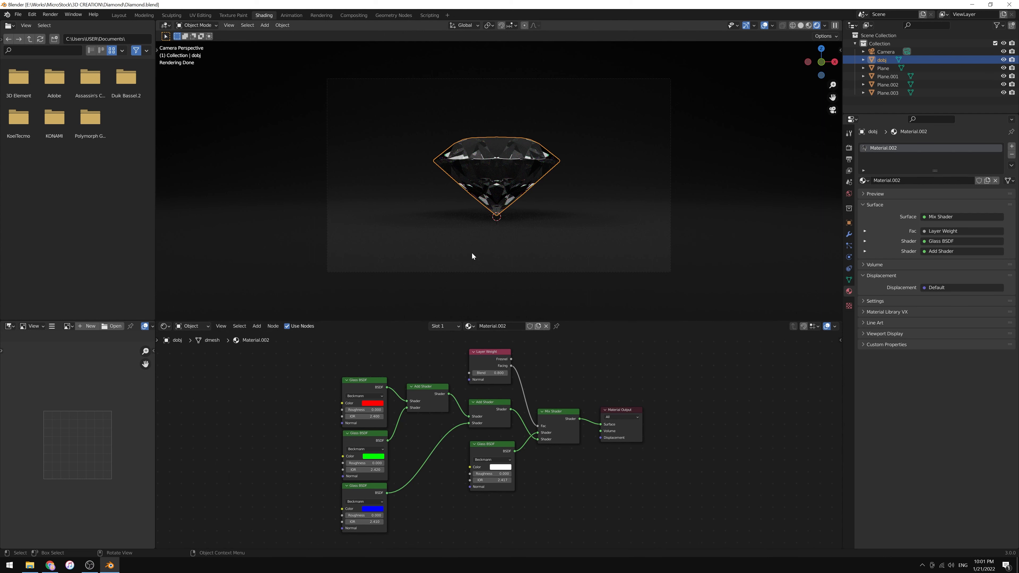
Step: Switch to the Layout workspace, add an area light to the scene and enlarge it
left_click(119, 15)
scroll(305, 275, "down", 5)
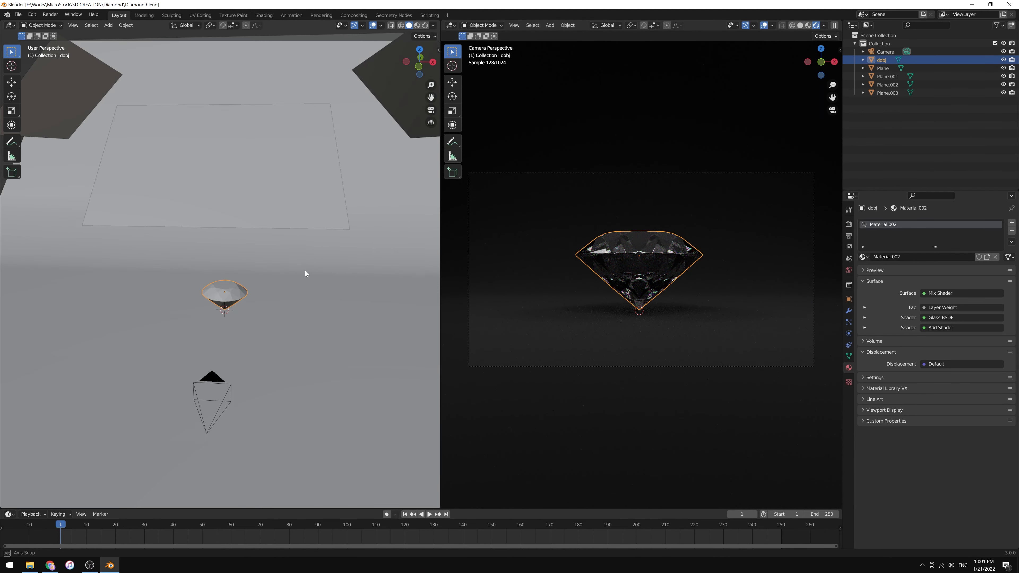
left_click(108, 25)
mouse_move(136, 135)
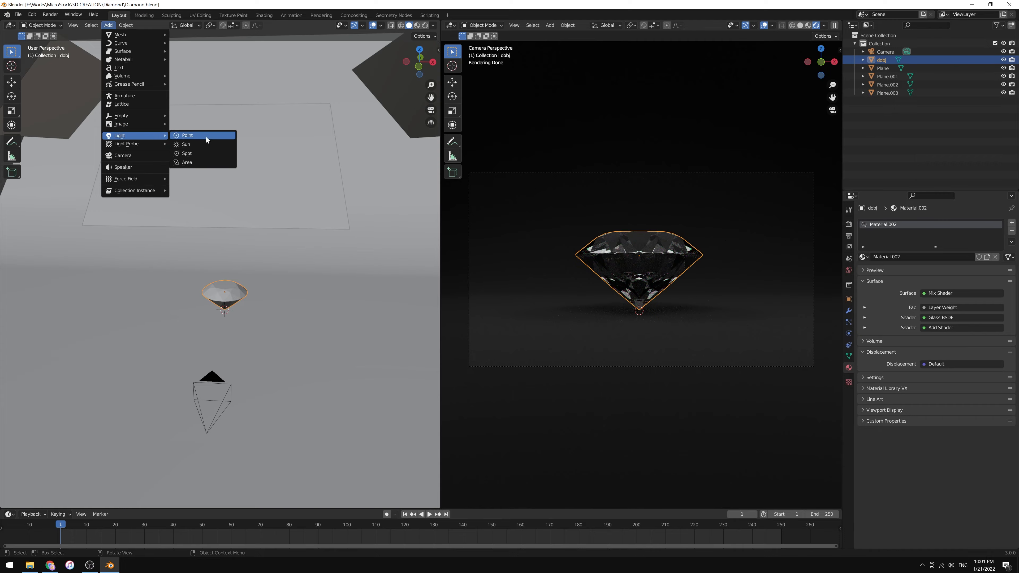
left_click(192, 159)
key("s")
left_click(35, 189)
Step: Raise the area light vertically above the diamond and tilt it at an angle
key("g")
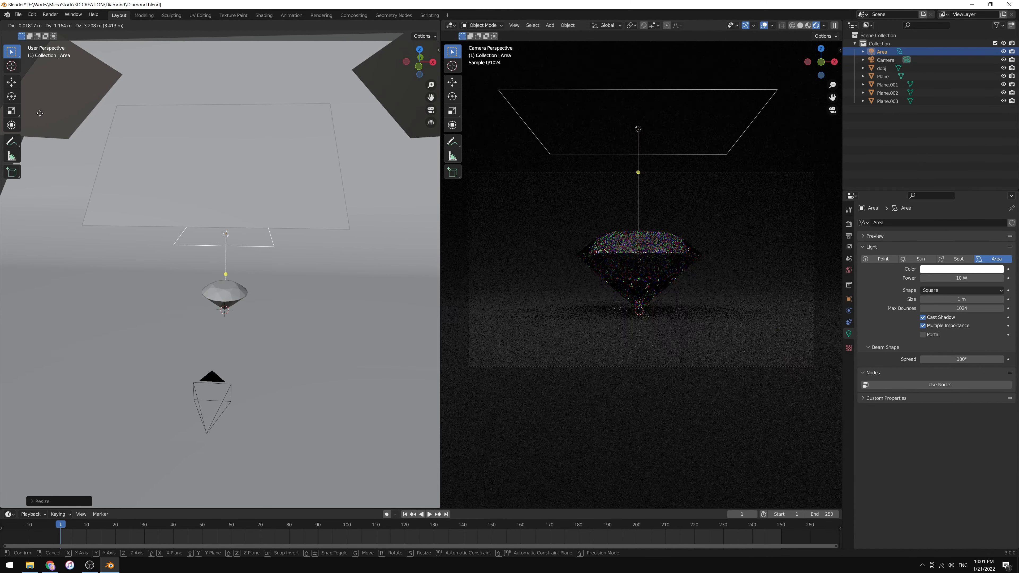
key("z")
left_click(108, 139)
middle_click_drag(107, 138, 214, 253)
key("r")
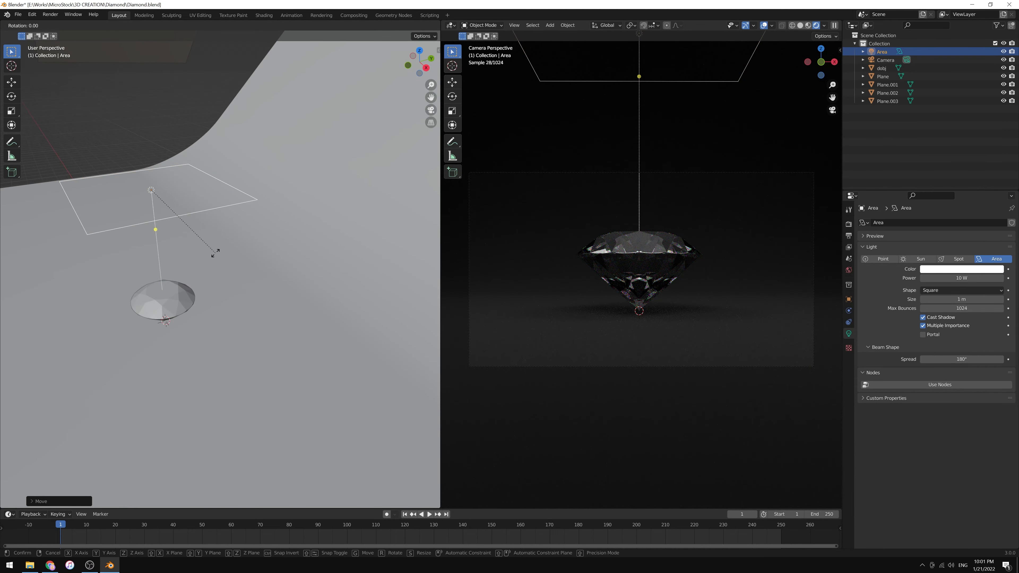
left_click(132, 289)
key("g")
left_click(136, 290)
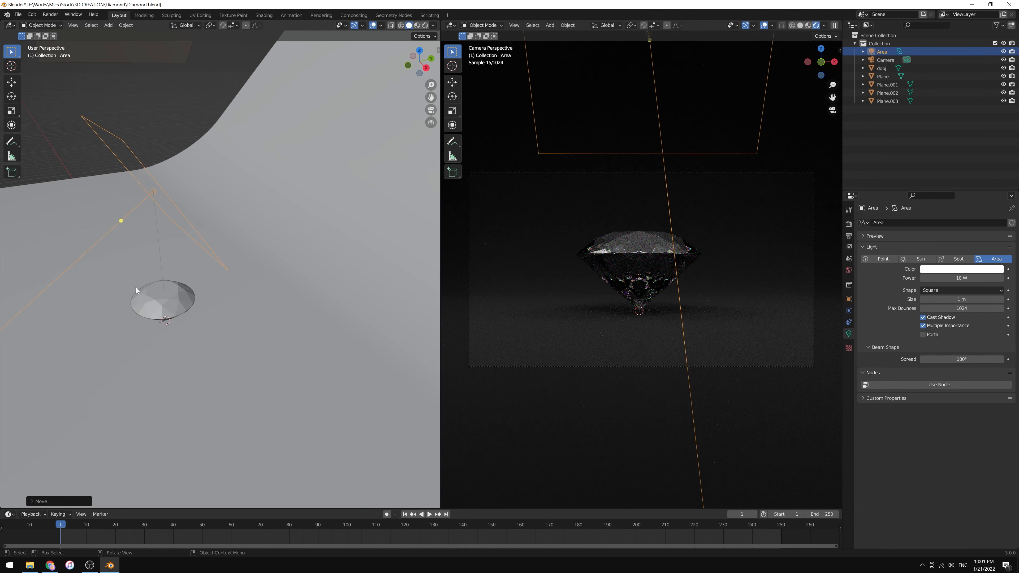
Step: Move the area light along the Y axis to behind the diamond and scale it up
key("g")
key("y")
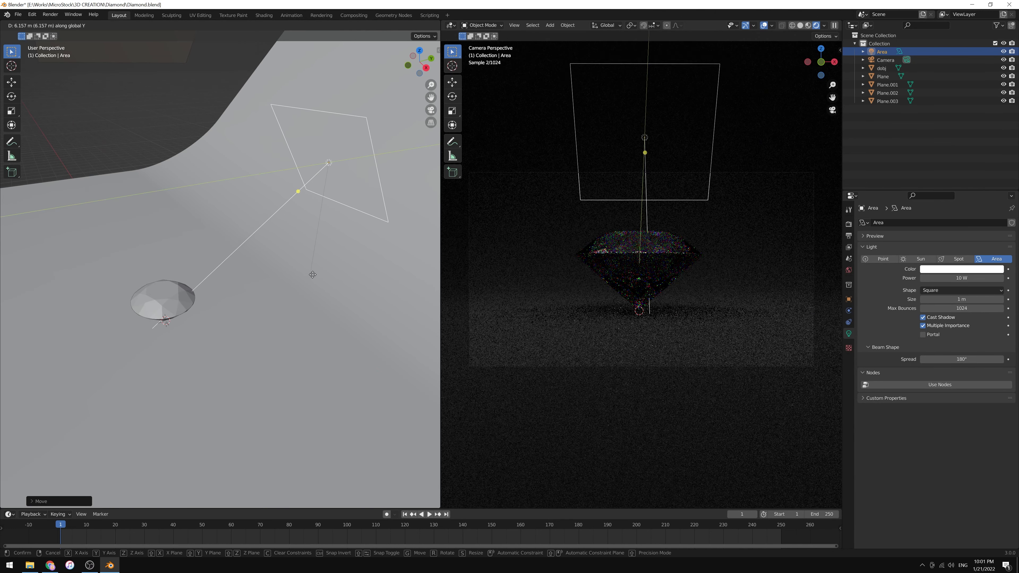
left_click(316, 237)
middle_click_drag(316, 235, 353, 220)
key("s")
left_click(311, 269)
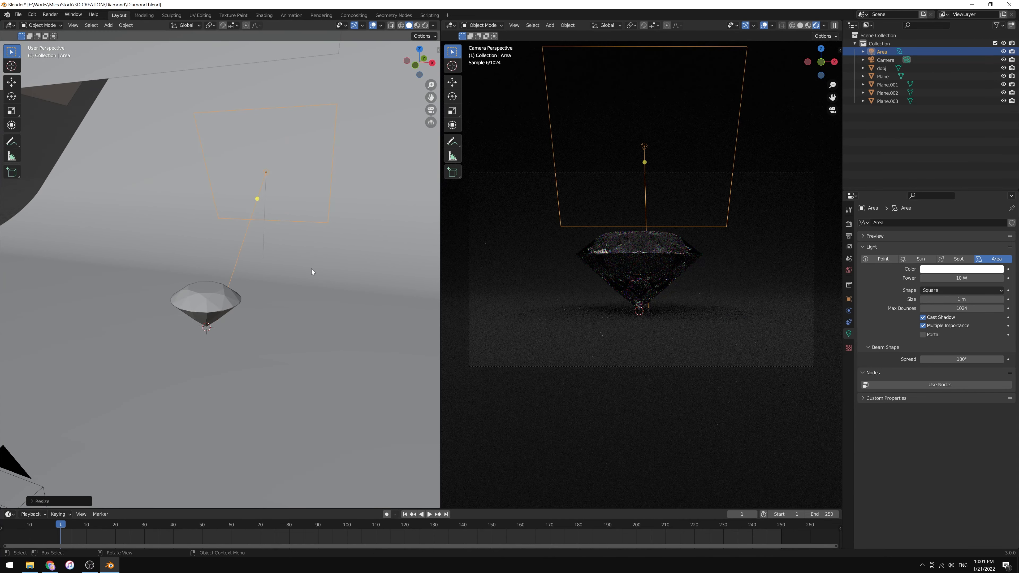
Step: Move the area light along the Y axis slightly closer to the diamond
middle_click_drag(311, 269, 239, 274)
key("g")
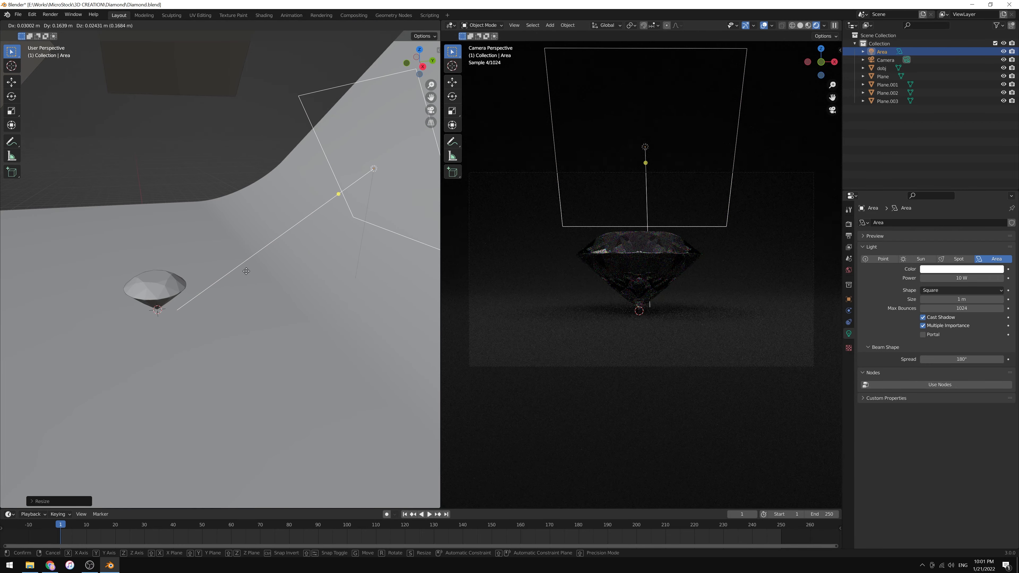
key("y")
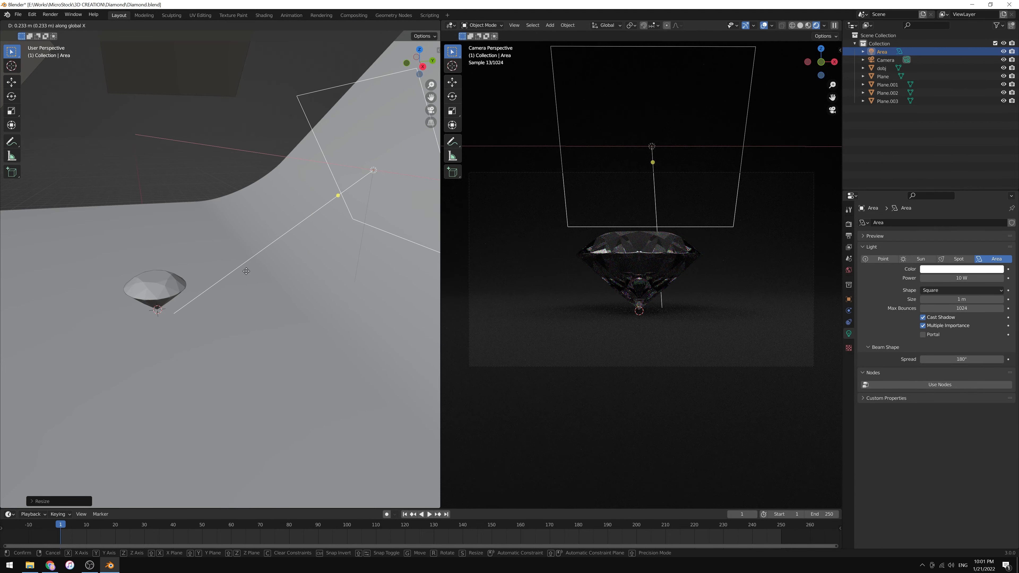
left_click(220, 273)
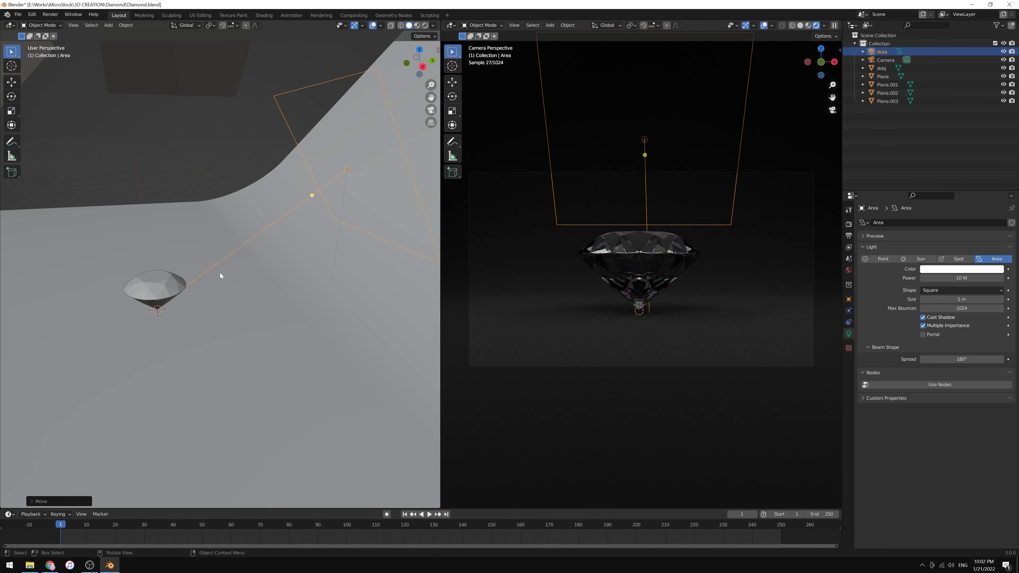
Step: Set the area light's power to 100 W
middle_click_drag(220, 273, 295, 312)
left_click(961, 278)
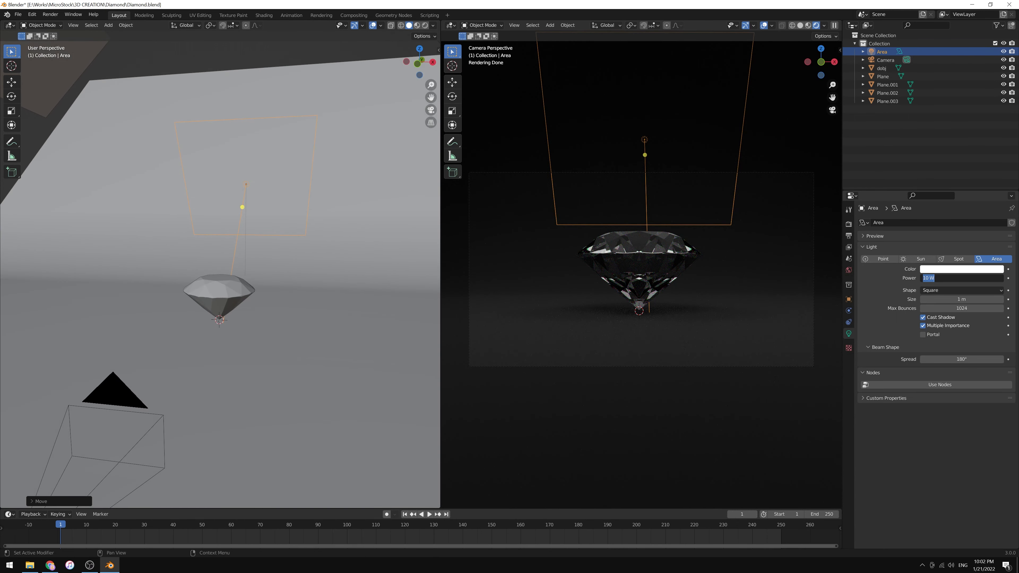
type("100")
key("Return")
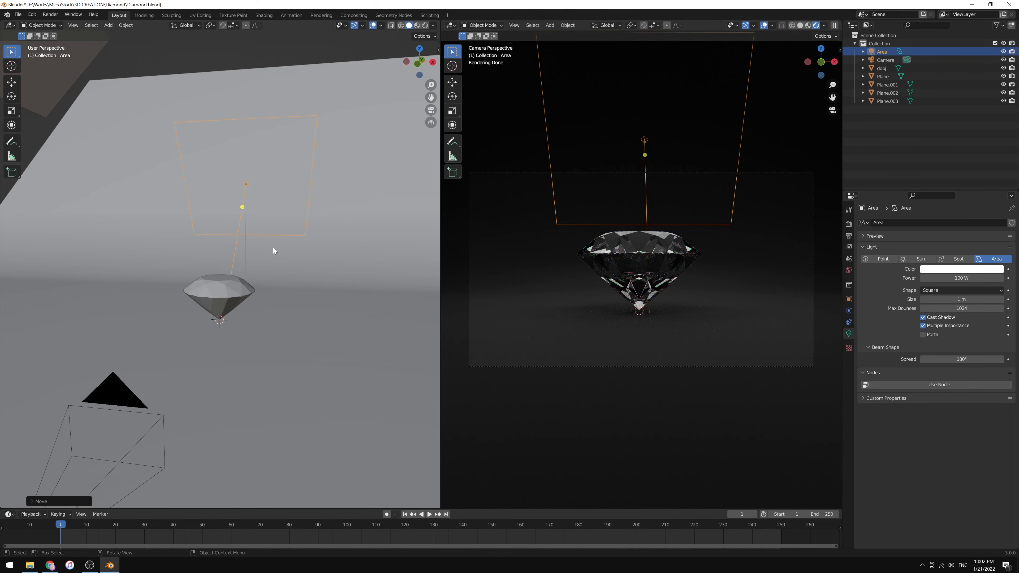
Step: Rotate the area light about -32° around the X axis so it faces nearly horizontally
middle_click_drag(273, 247, 220, 252)
key("r")
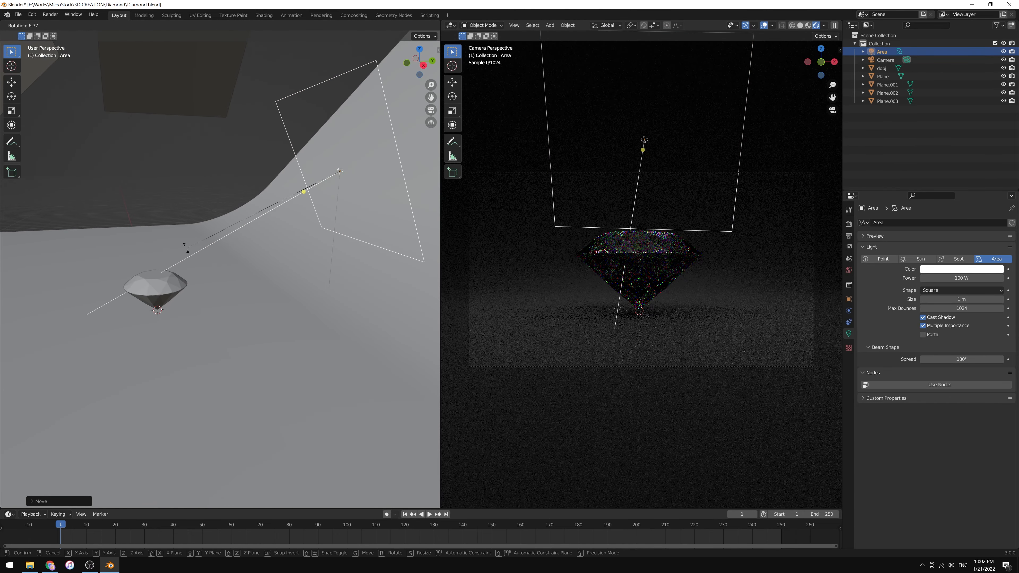
key("x")
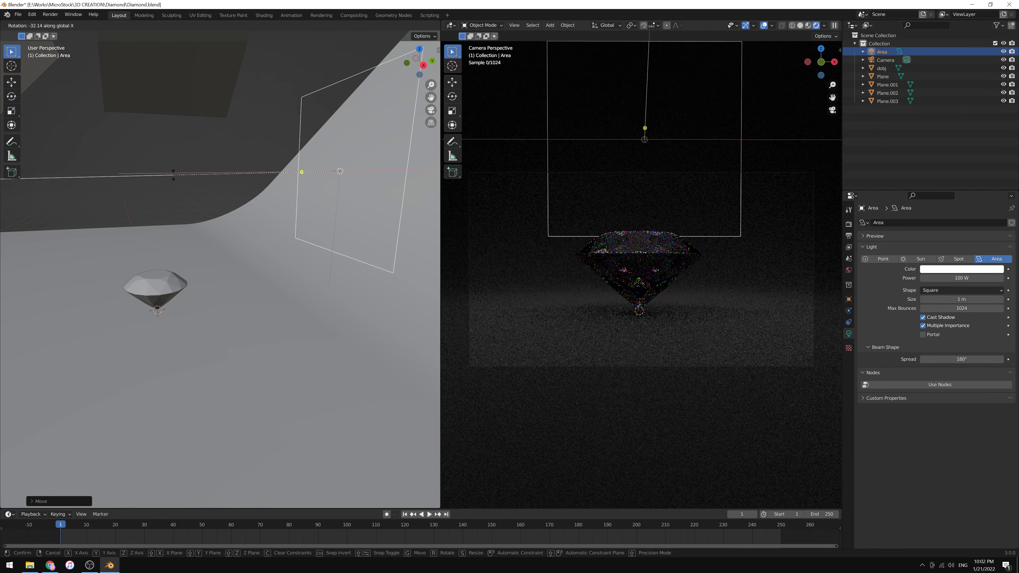
left_click(173, 175)
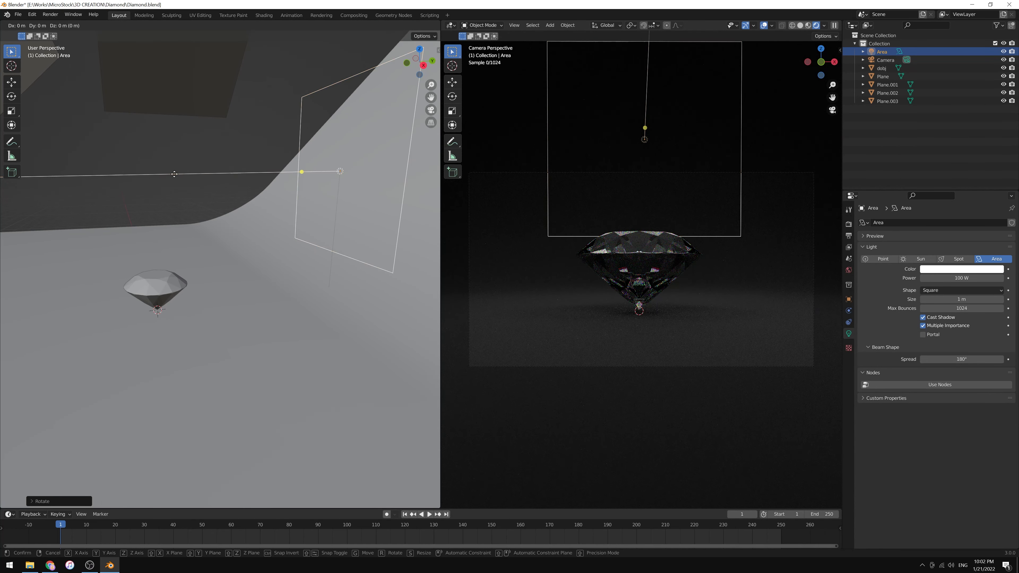
Step: Lower the area light about 3.5 m along Z to the diamond's level and scale it down
key("g")
key("z")
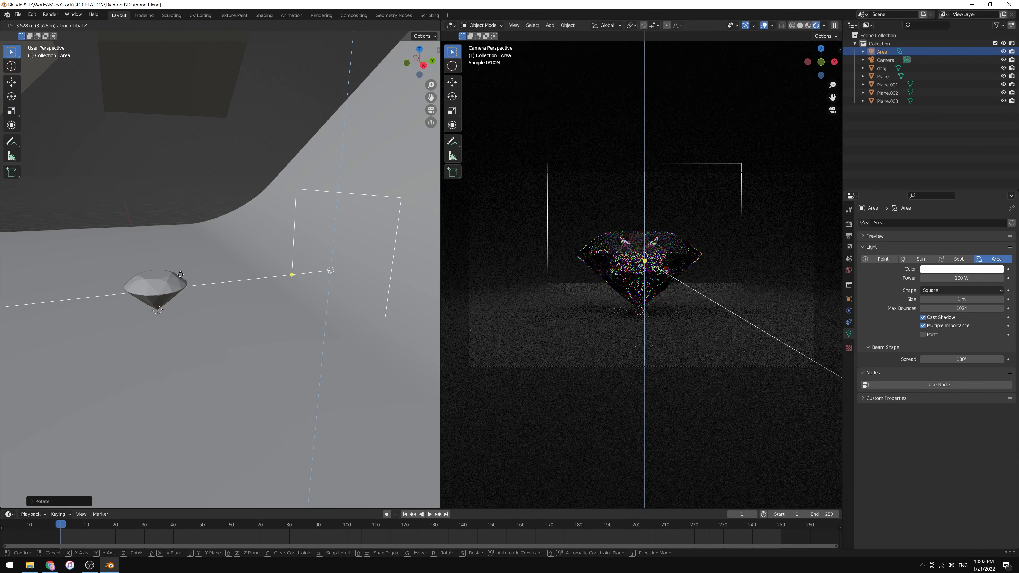
left_click(180, 274)
key("s")
left_click(223, 287)
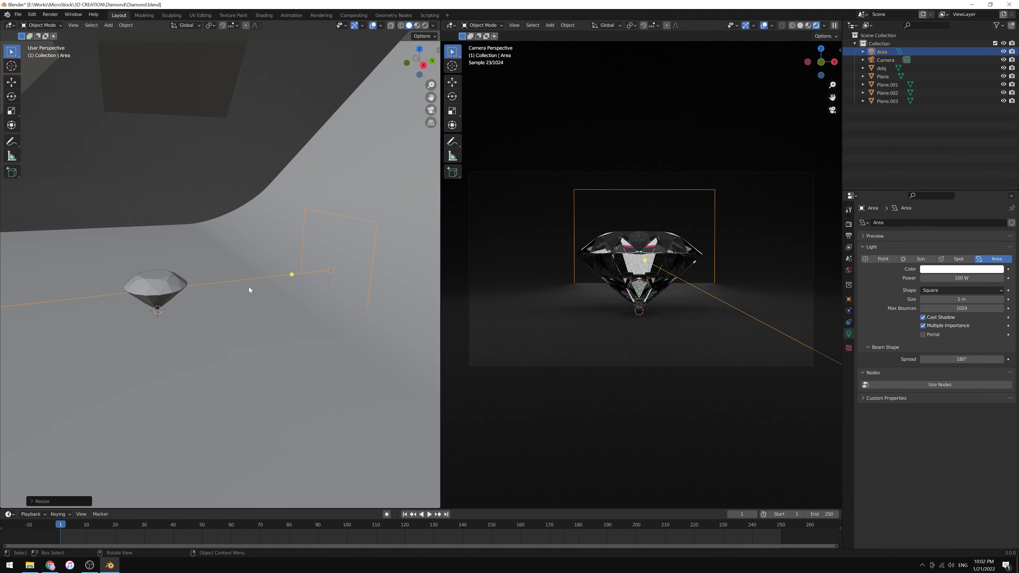
Step: Raise the area light along the Z axis and fine-tune its height behind the diamond's upper half
key("g")
key("z")
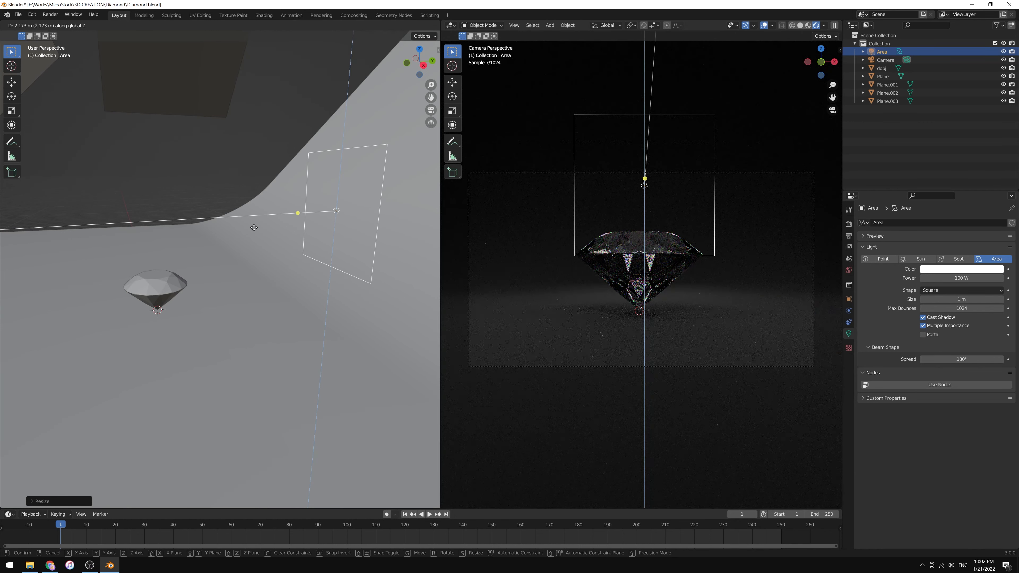
left_click(254, 233)
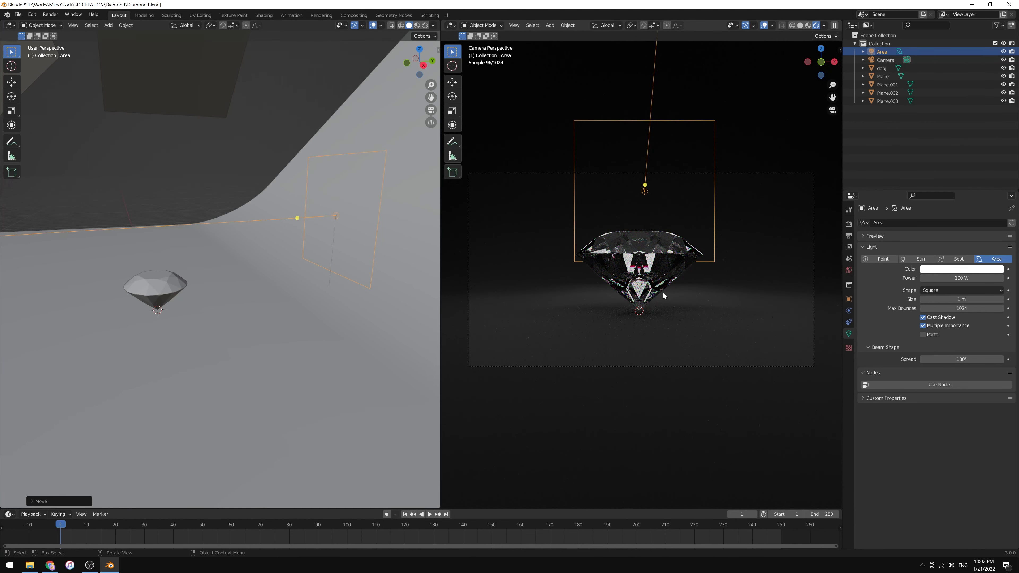
key("g")
key("z")
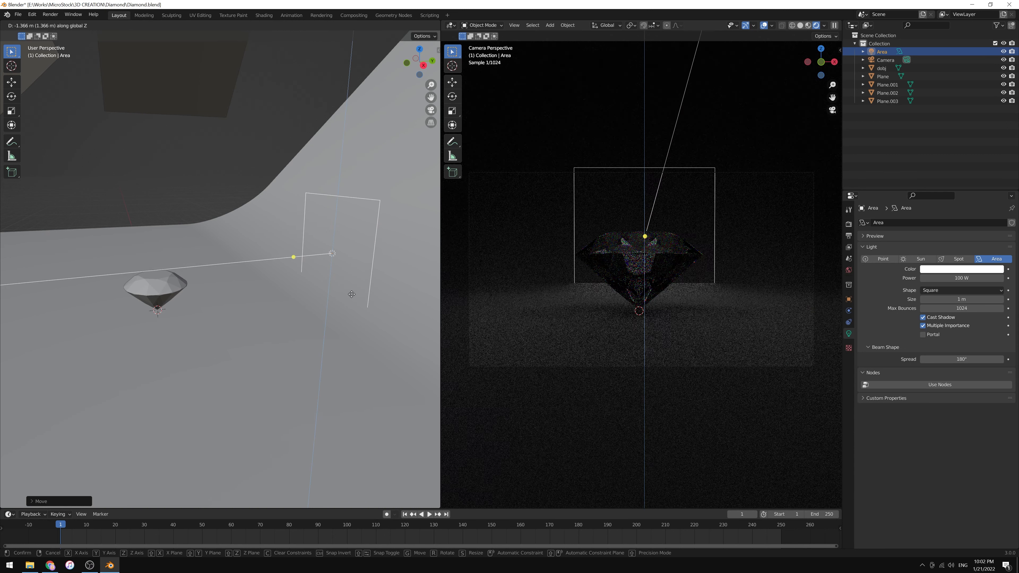
left_click(345, 290)
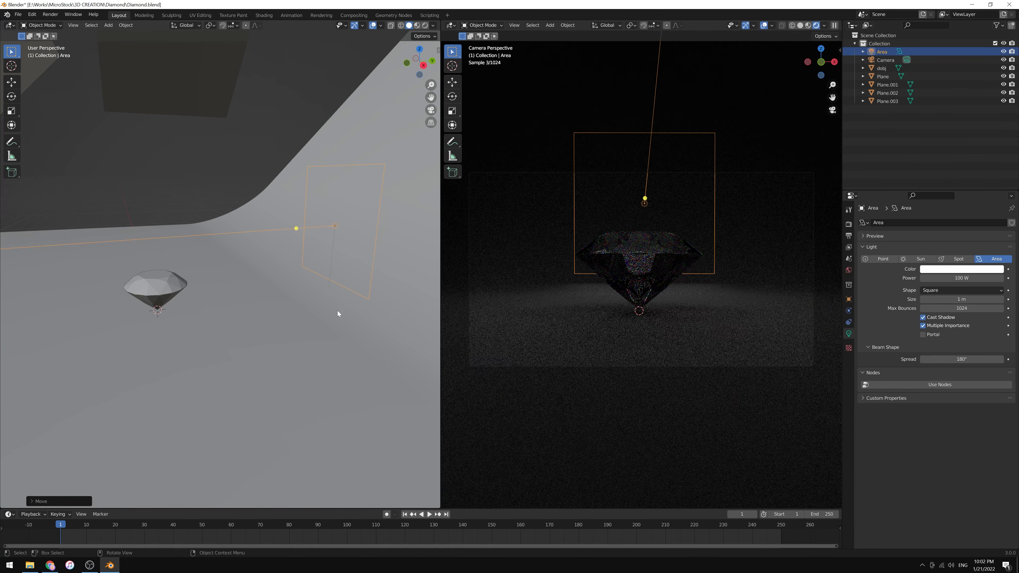
Step: Select the diamond, go to frame 0 and show its transform values
middle_click_drag(282, 296, 338, 296)
left_click(227, 300)
left_click(69, 529)
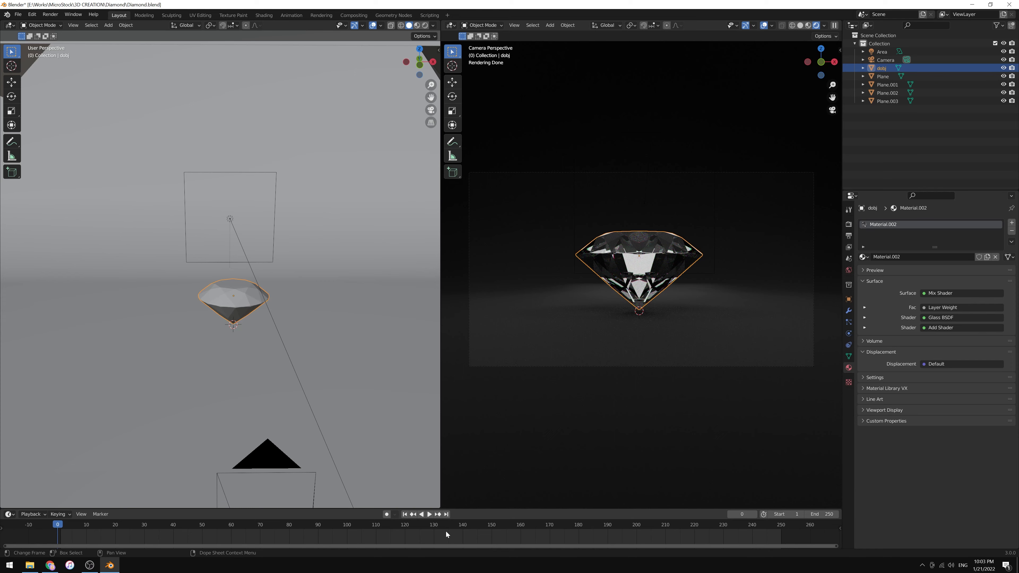
key("n")
Step: Try rotating the diamond about its Z axis and undo the rotation
right_click(365, 73)
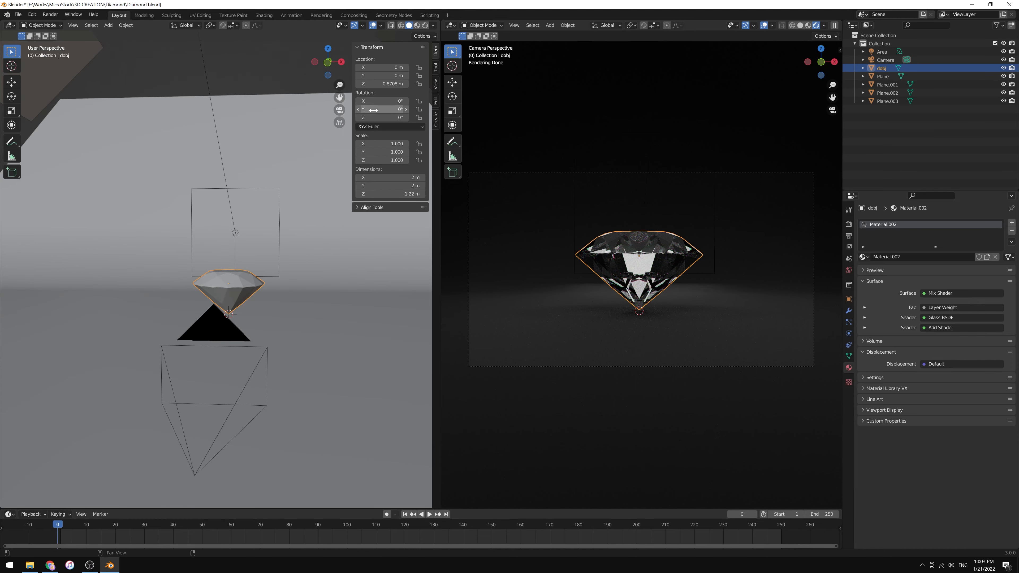
left_click_drag(379, 109, 433, 117)
key("ctrl+z")
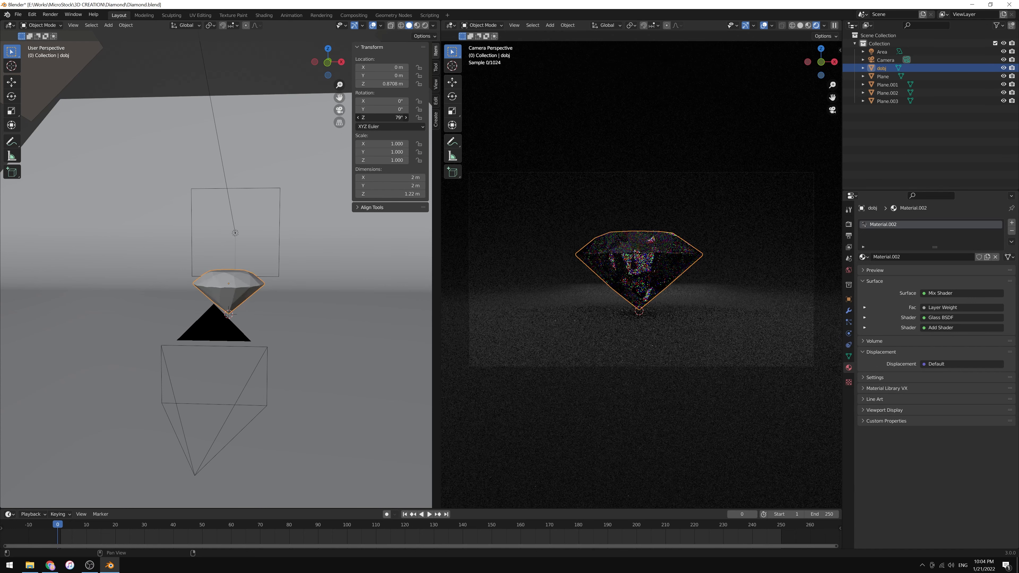
key("ctrl+z")
Step: Keyframe the diamond's rotation at frame 0, and at frame 120 with the Z rotation set to 360°
right_click(363, 117)
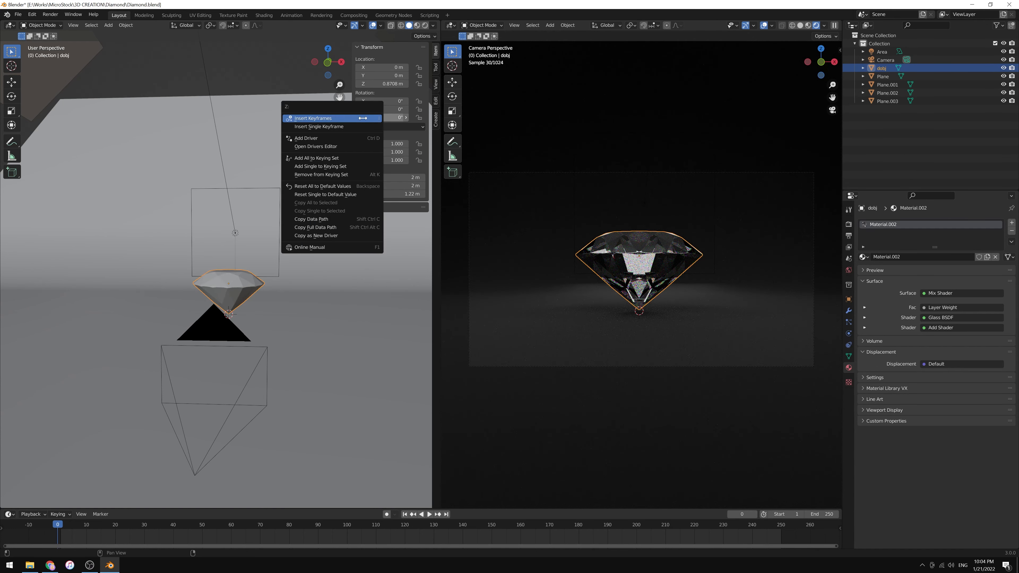
left_click(352, 119)
left_click_drag(58, 525, 582, 530)
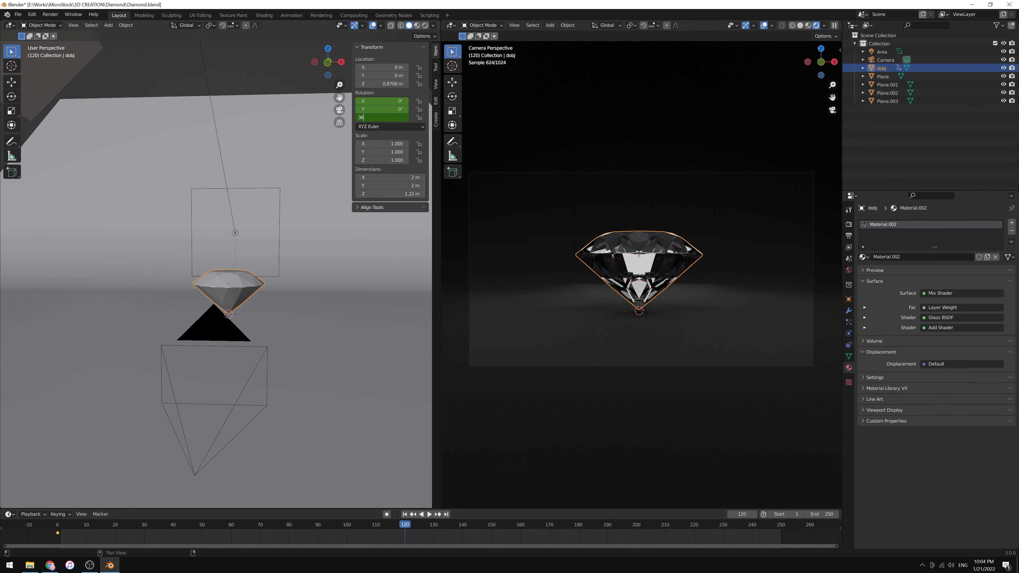
right_click(361, 117)
left_click(358, 119)
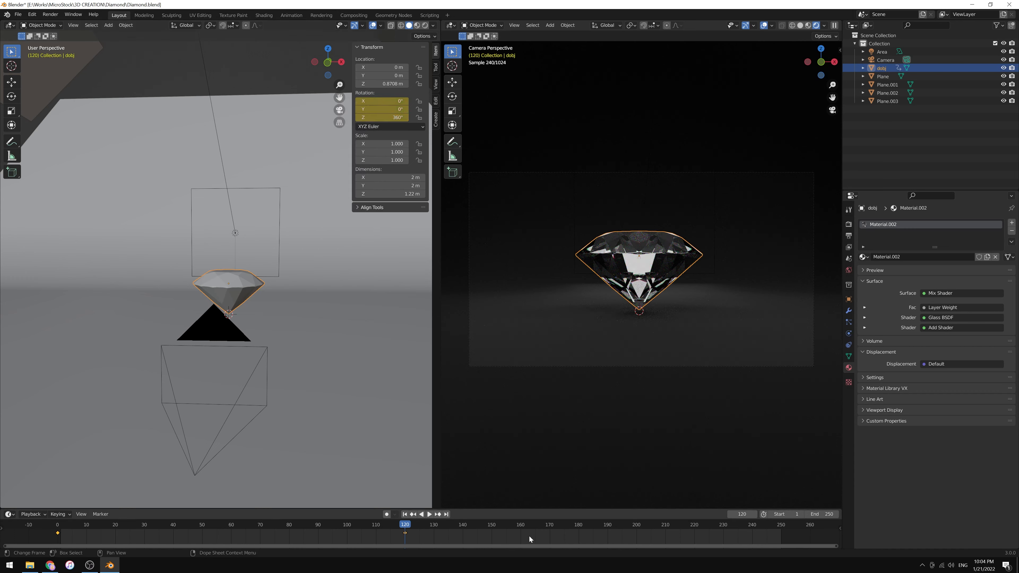
Step: Set the animation's end frame to 120 and play the diamond's rotation
double_click(815, 516)
type("120")
key("Return")
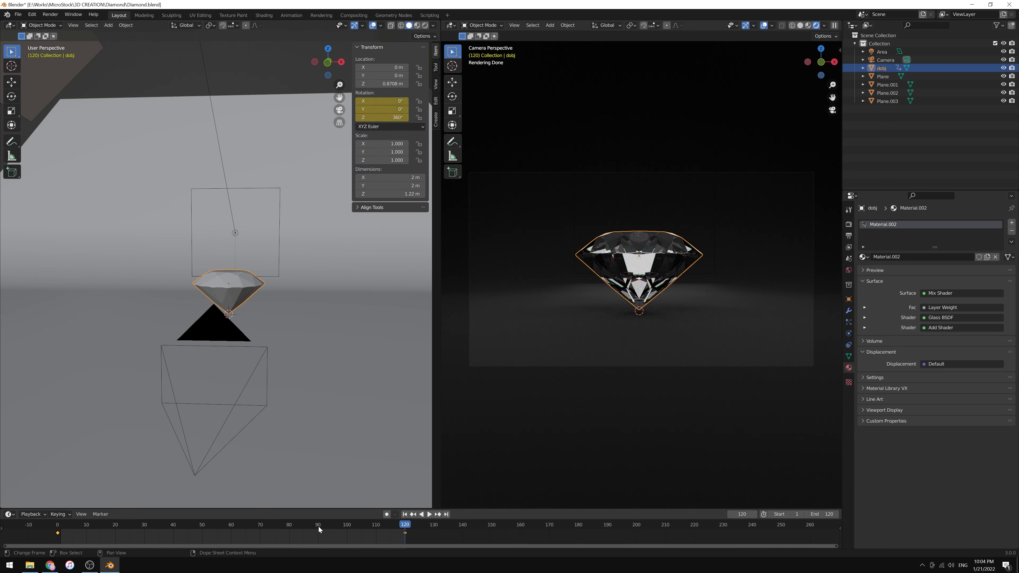
key("space")
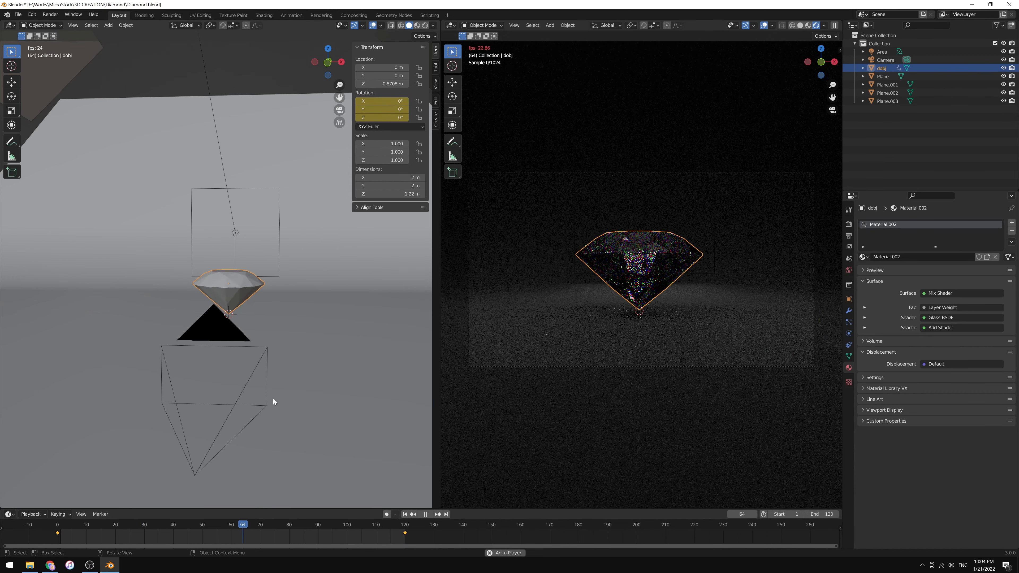
key("space")
Step: Set the interpolation mode of the diamond's rotation keyframes to Linear
left_click_drag(411, 531, 52, 539)
right_click(51, 539)
mouse_move(62, 481)
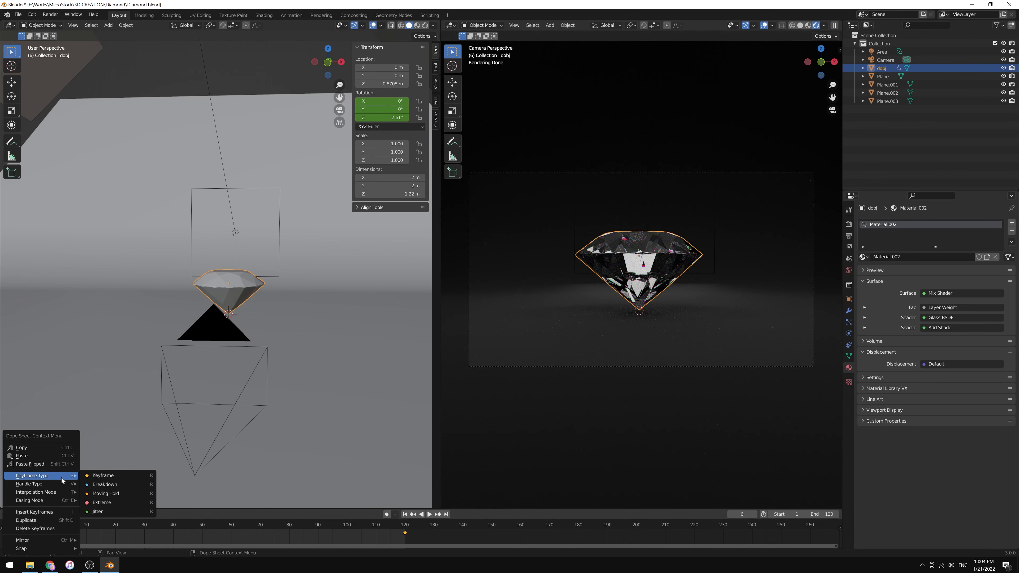
left_click(103, 448)
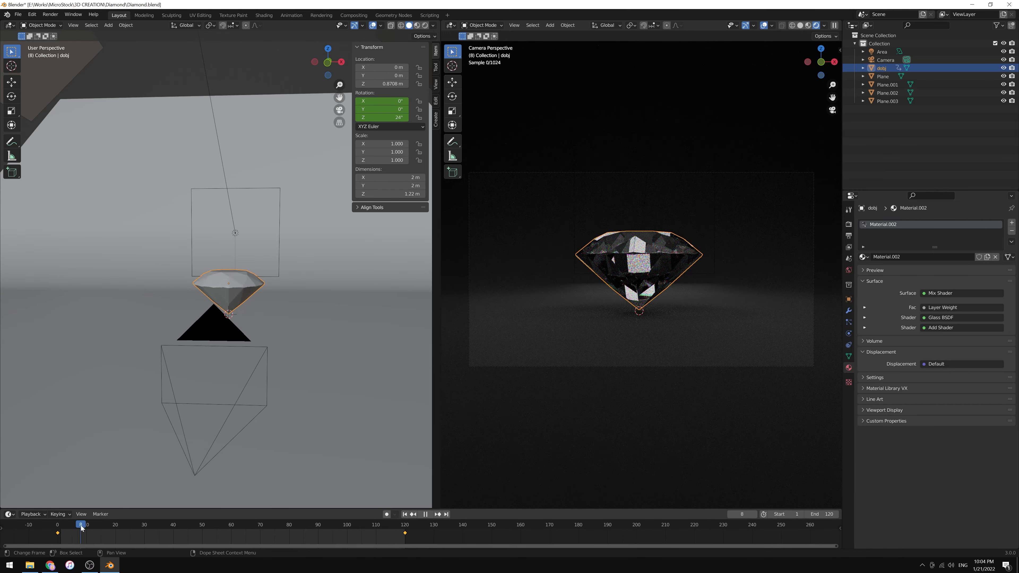
Step: Play the diamond's rotation from frame 0 to check its speed
left_click_drag(81, 528, 57, 527)
key("space")
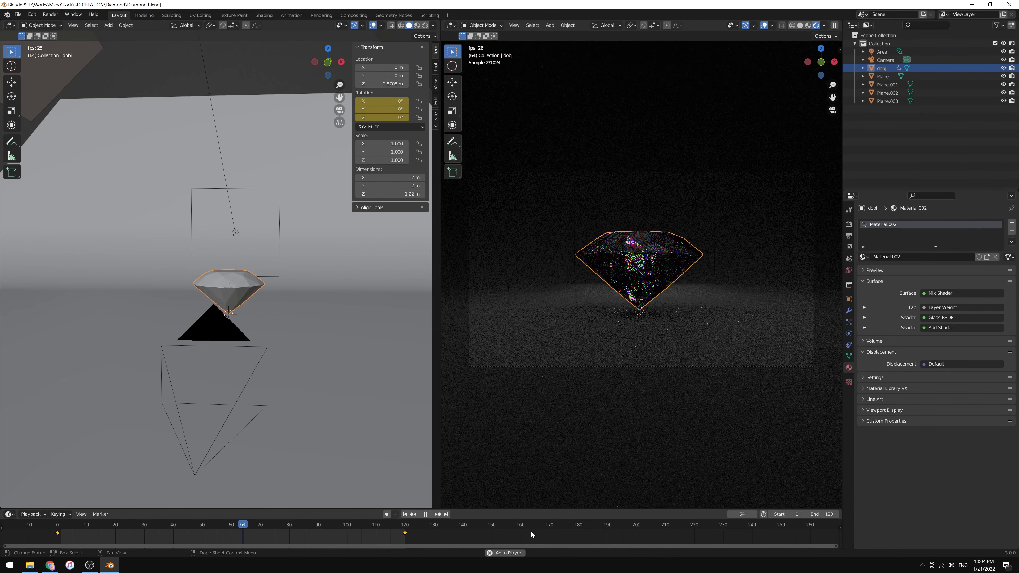
key("space")
Step: Switch the camera view to Material Preview shading and play the animation again from near the start
left_click(808, 27)
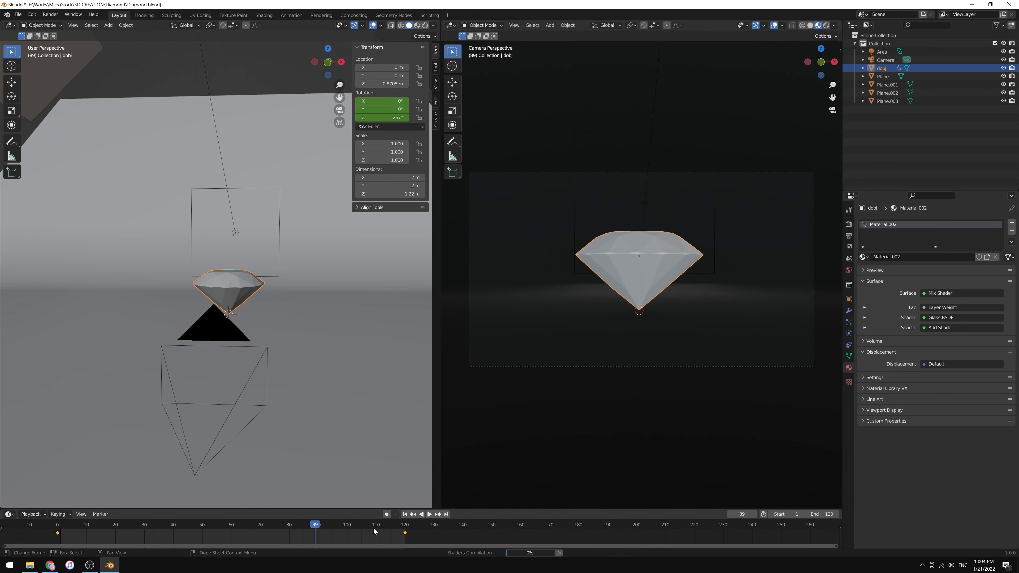
left_click_drag(374, 529, 66, 529)
key("space")
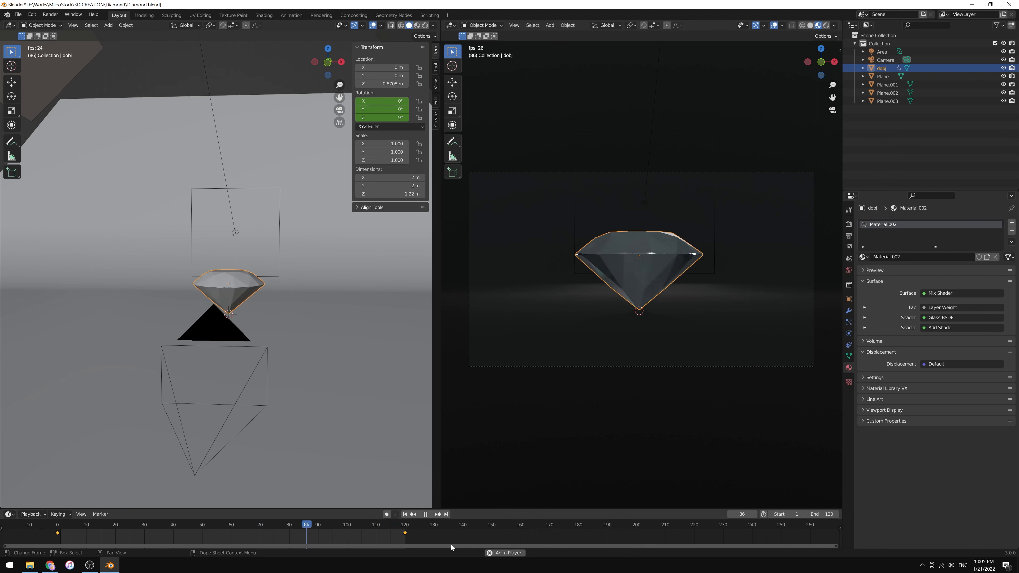
key("space")
Step: Set the animation's end frame to 180 and move the second rotation keyframe from frame 120 to frame 180
left_click(405, 526)
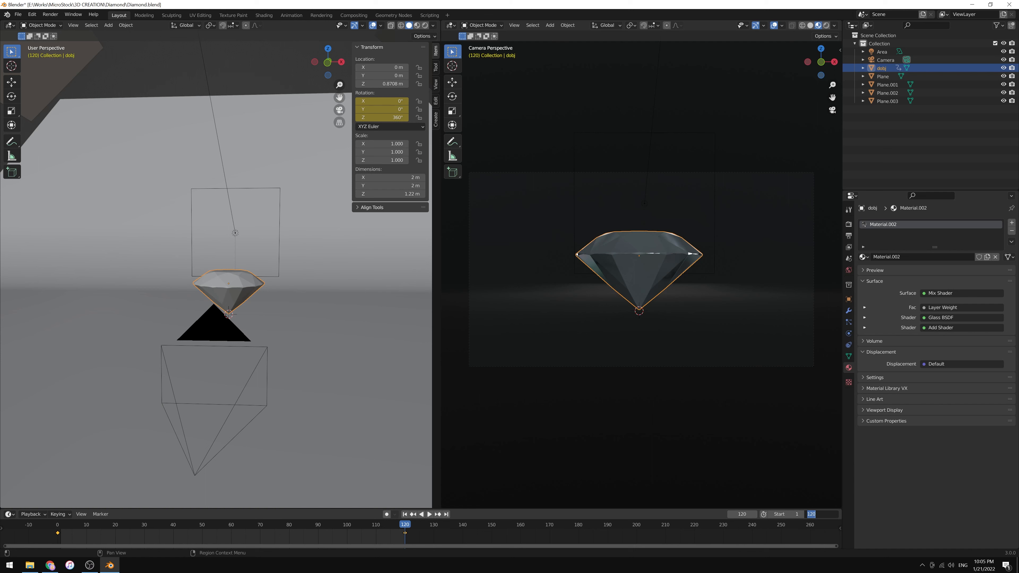
type("180")
key("Return")
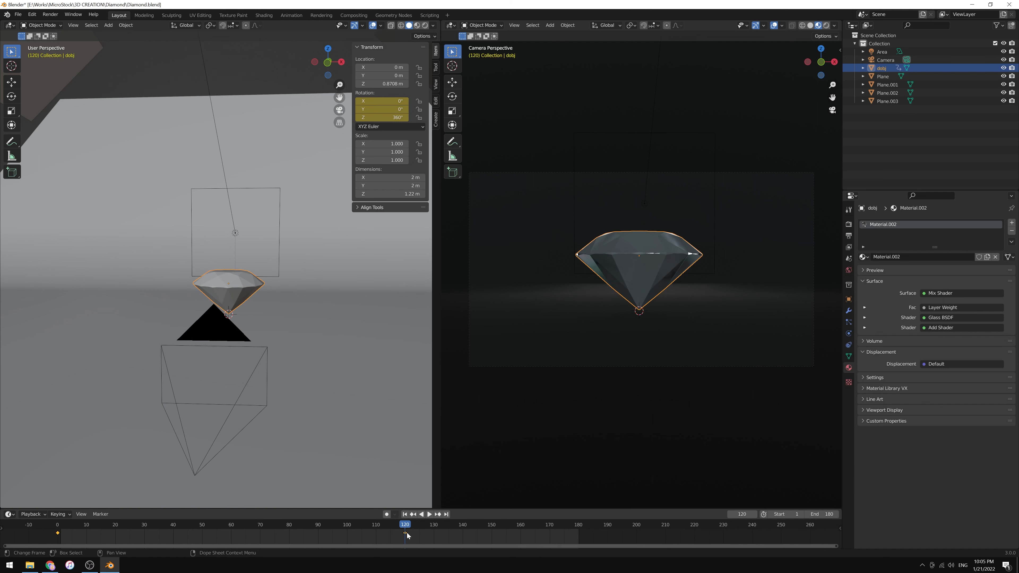
left_click_drag(406, 534, 58, 529)
Step: Play the slower rotation, and return the camera view to Rendered shading to inspect frame 145
key("space")
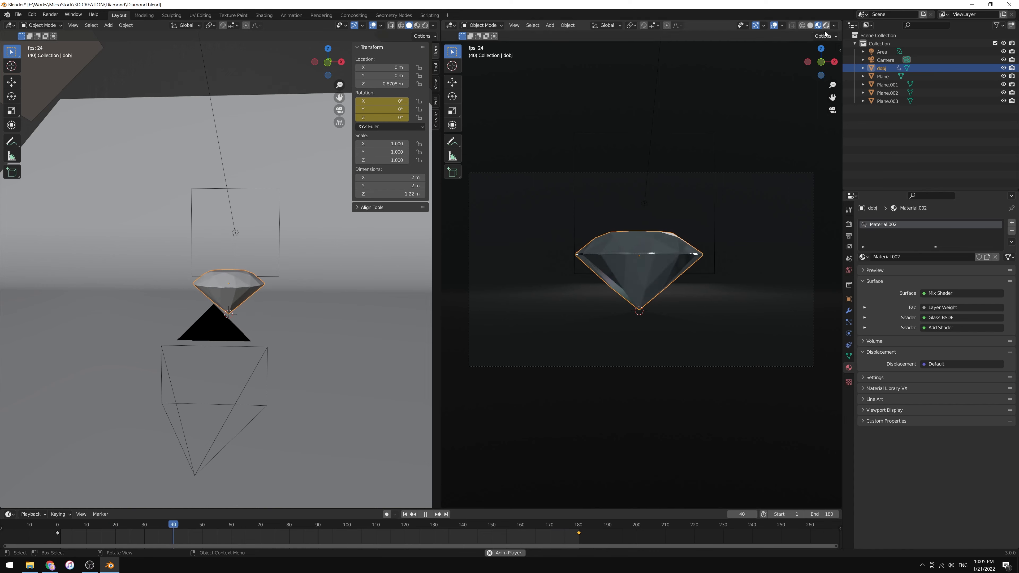
key("space")
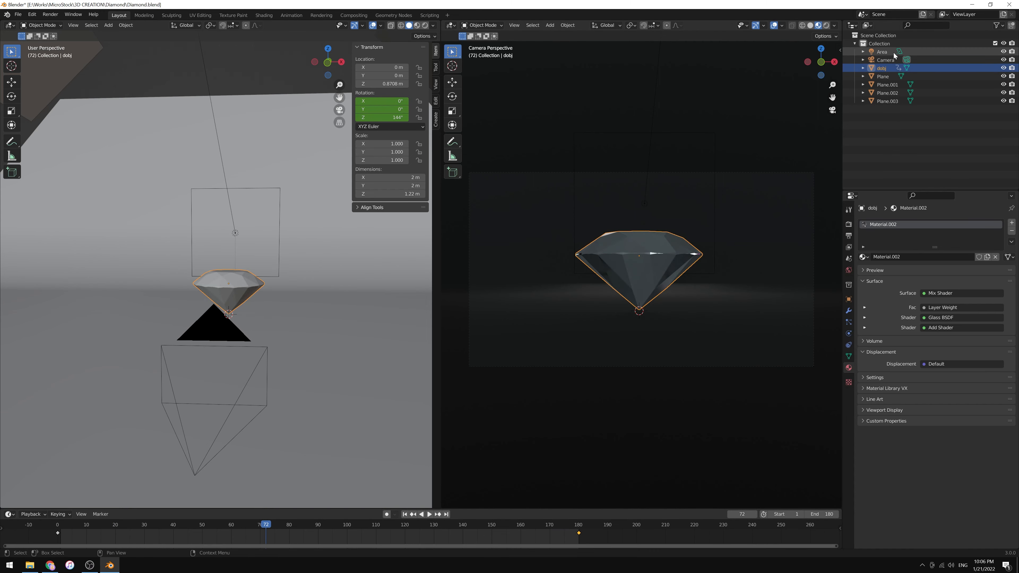
left_click(826, 25)
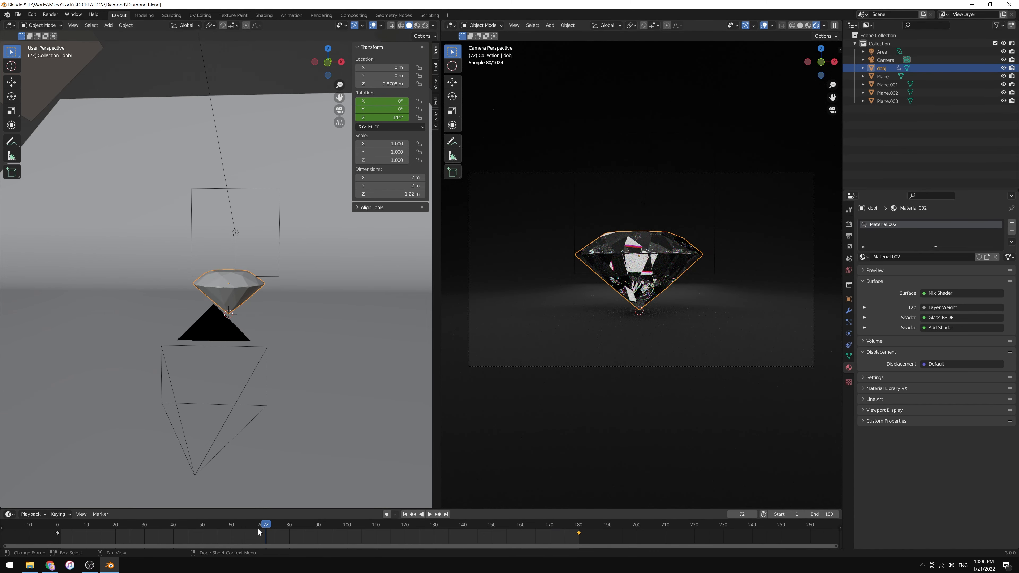
left_click_drag(258, 531, 479, 530)
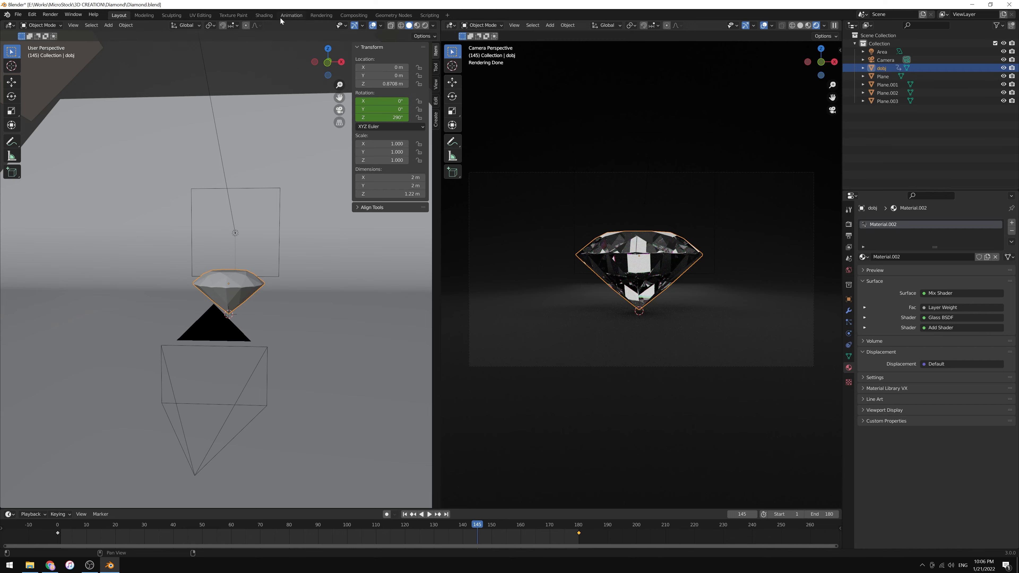
Step: Switch to the Shading workspace and set the diamond material's Layer Weight blend to 0.4
left_click(263, 15)
left_click_drag(495, 358, 501, 360)
type("0.4")
key("Return")
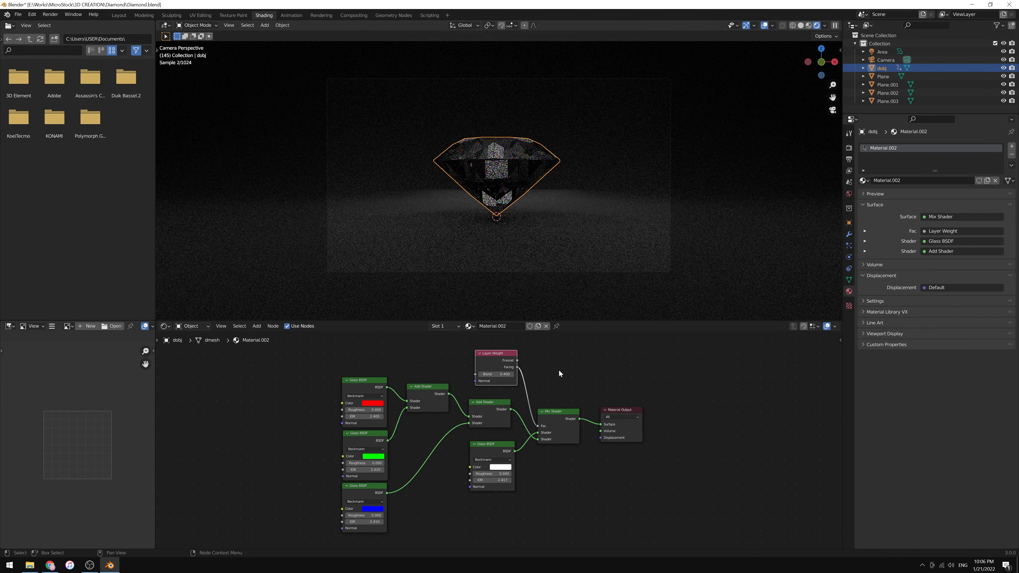
Step: Swap the Add Shader and Glass BSDF inputs of the Mix Shader and set the Layer Weight blend to 0.8
left_click(595, 360)
double_click(496, 374)
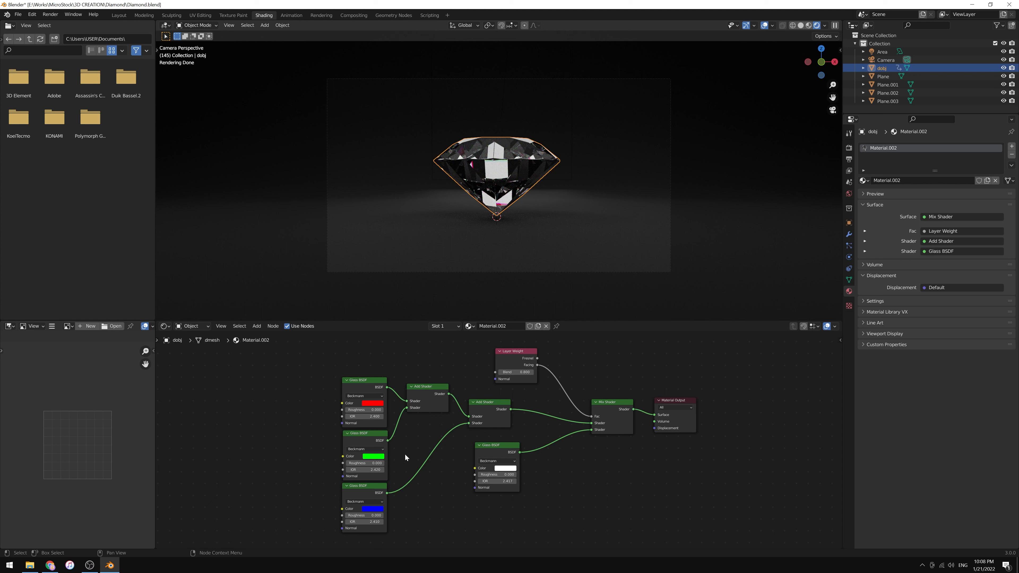
Step: Set the IOR of the red, green and blue Glass BSDF nodes to 2.421, 2.422 and 2.423 respectively
double_click(364, 416)
type("2.421")
key("Return")
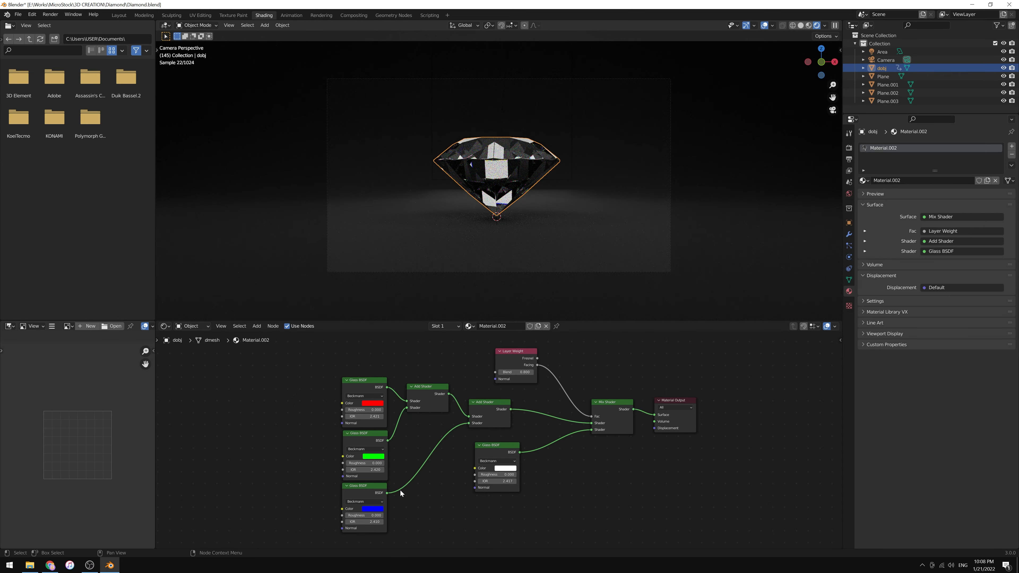
double_click(364, 522)
type("2.42")
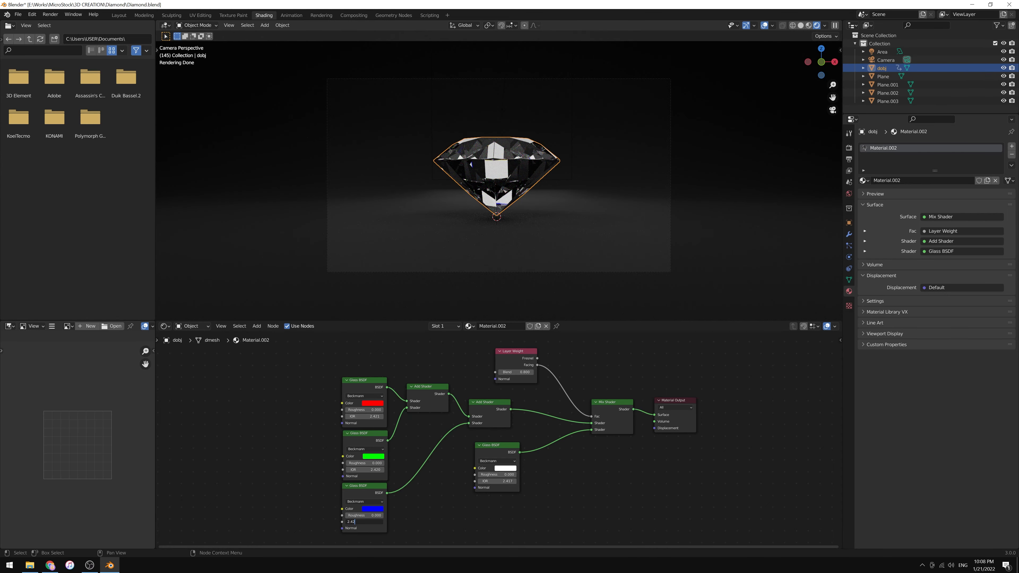
type("3")
key("Return")
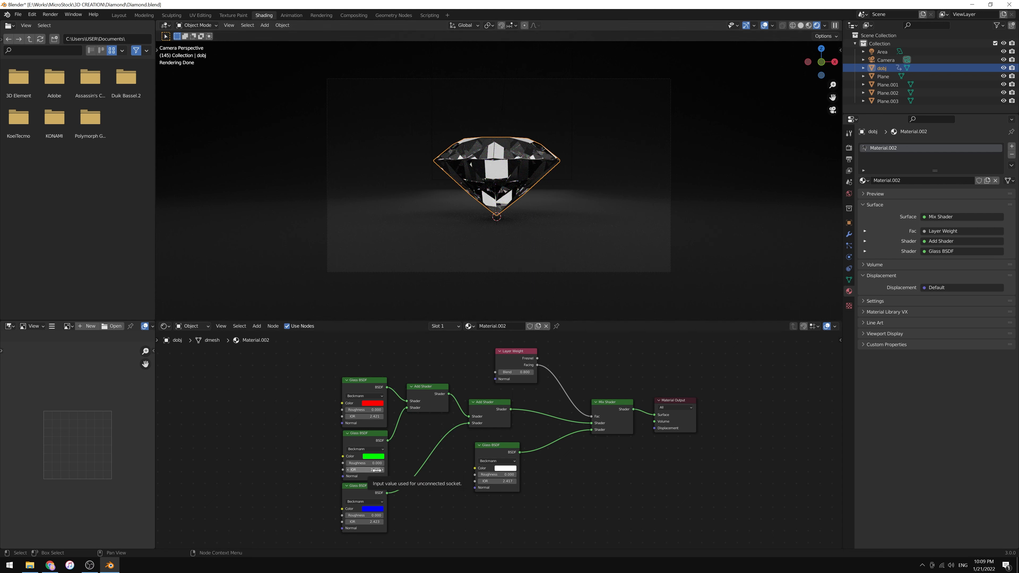
double_click(376, 470)
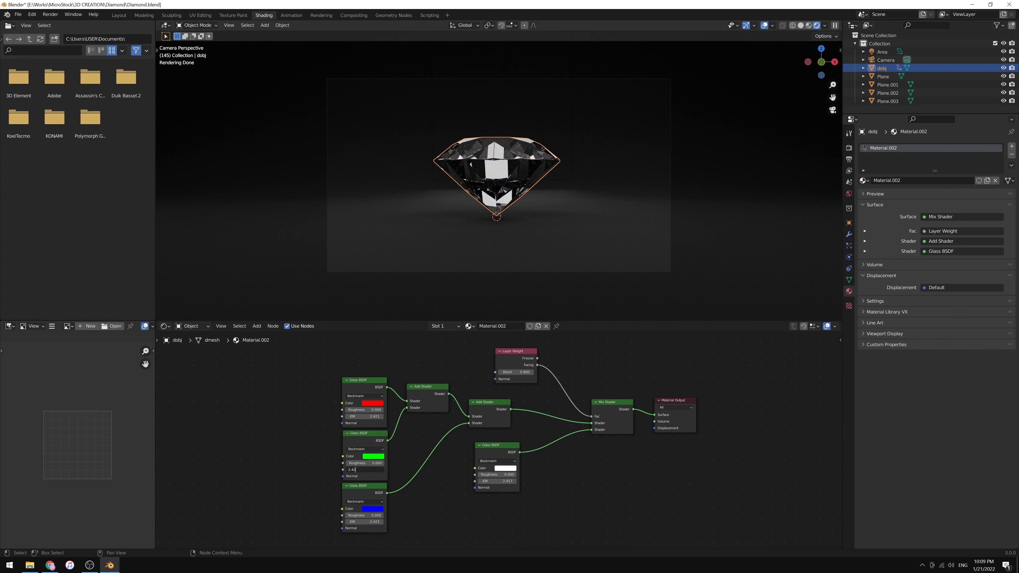
type("2")
key("Return")
Step: Switch to the Layout workspace and move the area light along the X axis to about 6.27 m
left_click(626, 243)
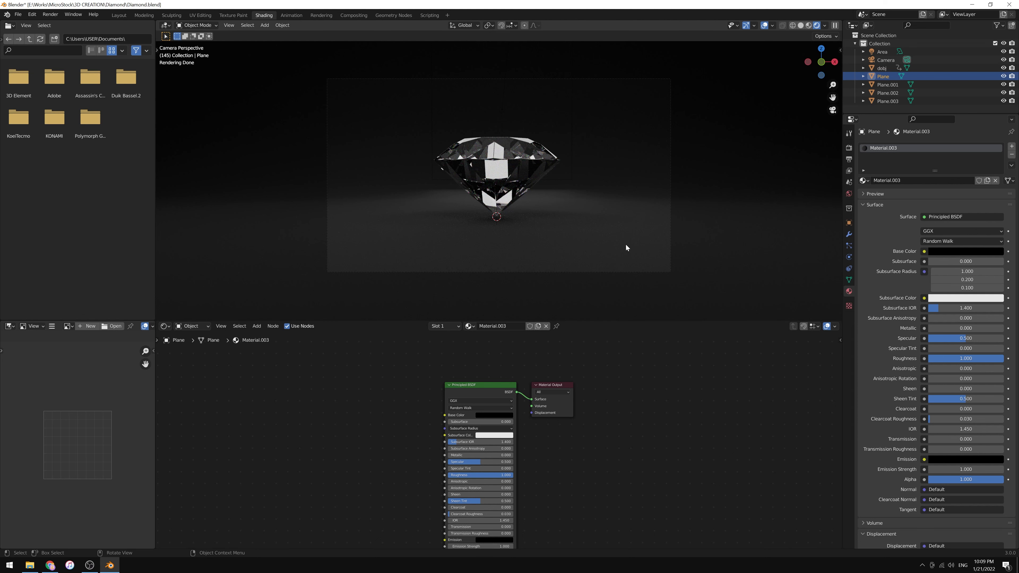
left_click(118, 14)
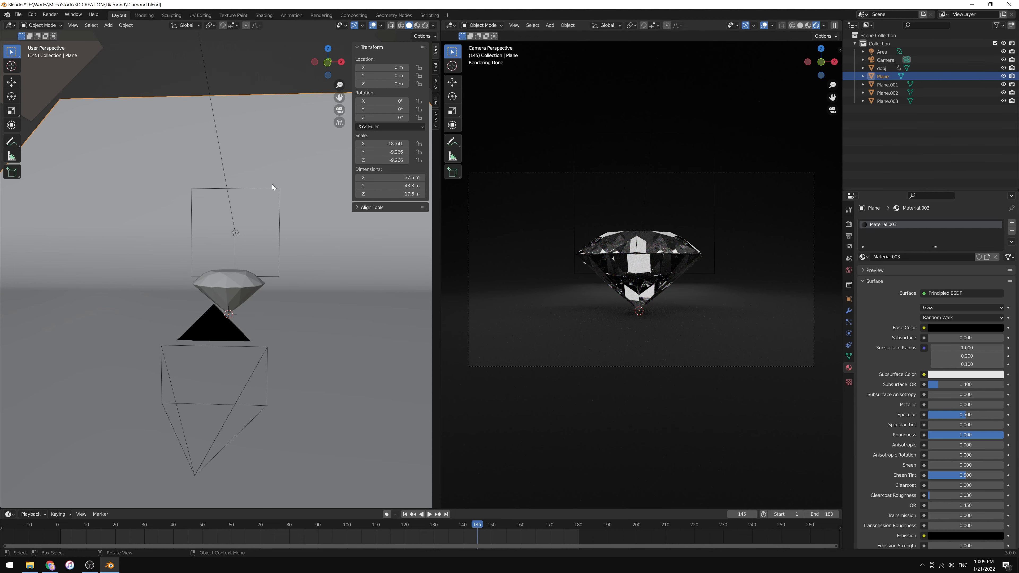
left_click_drag(271, 184, 279, 199)
left_click(235, 233)
scroll(291, 221, "down", 2)
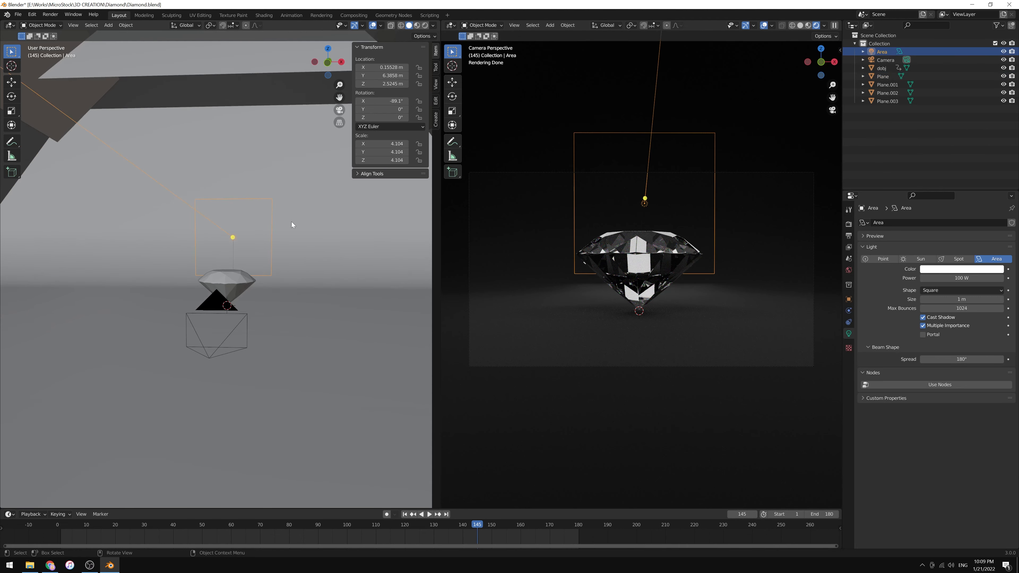
key("g")
key("x")
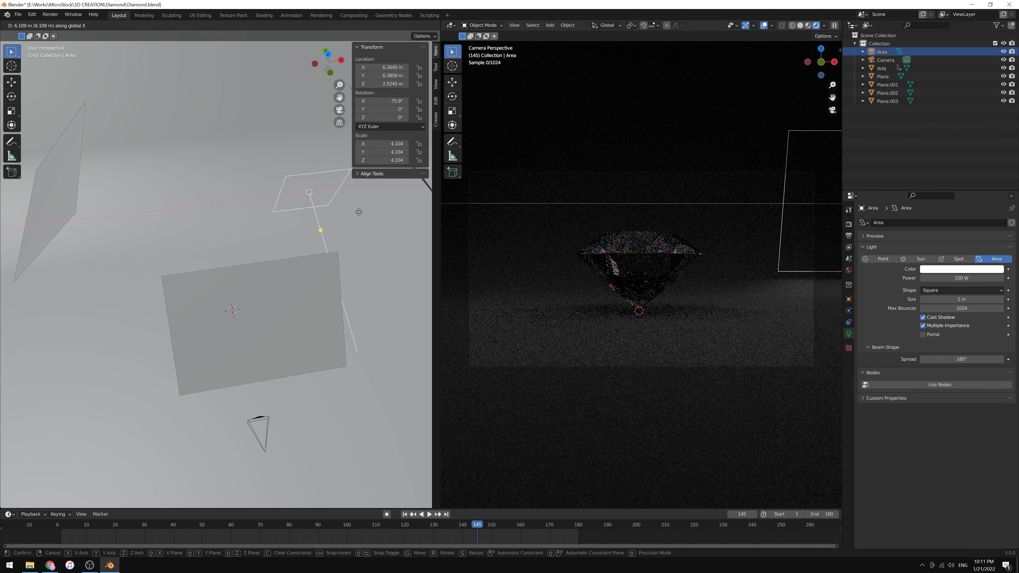
left_click(358, 212)
Step: Try rotating the area light about the global Y axis, and undo the rotation
middle_click_drag(359, 212, 327, 237)
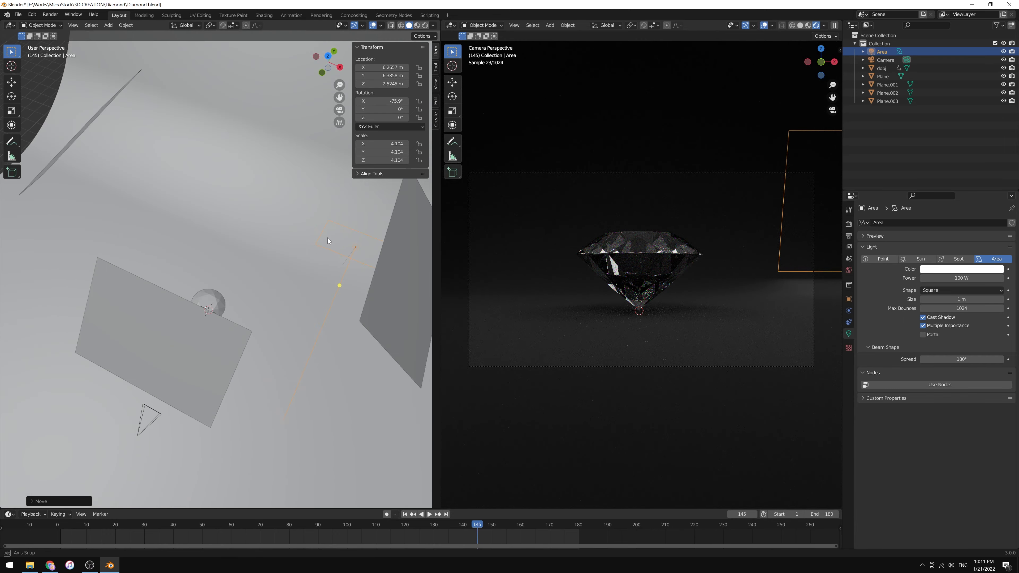
key("r")
key("y")
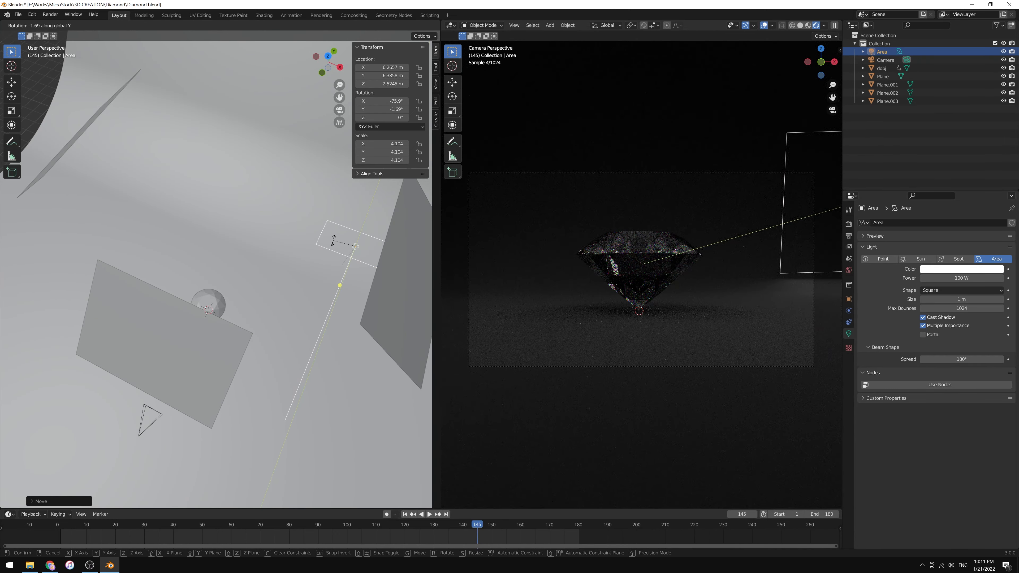
left_click(355, 244)
key("ctrl+z")
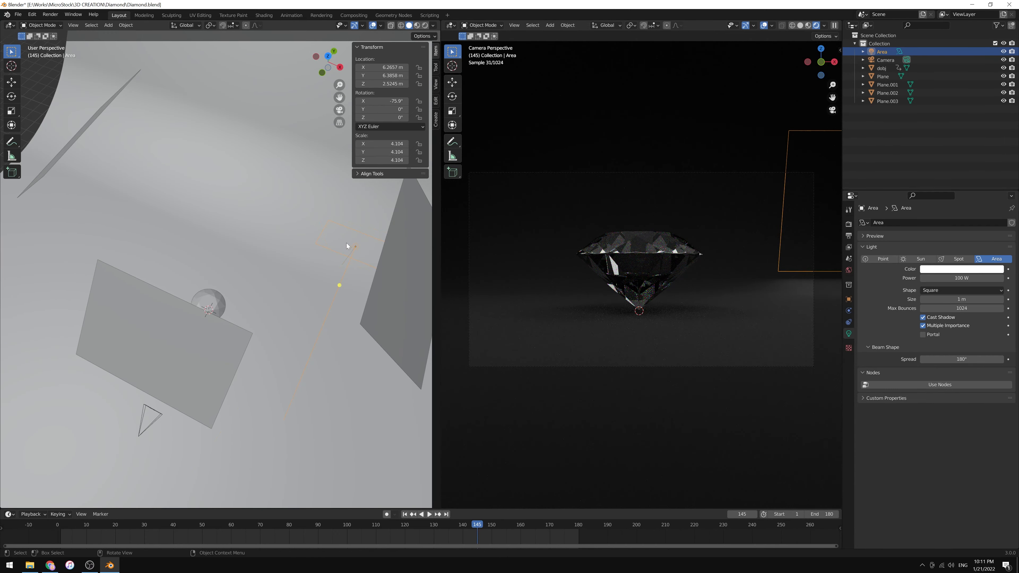
Step: Try rotating the area light about the X axis to about 49.8°, inspect its direction, and undo the rotation
key("r")
key("x")
left_click(354, 246)
key("z")
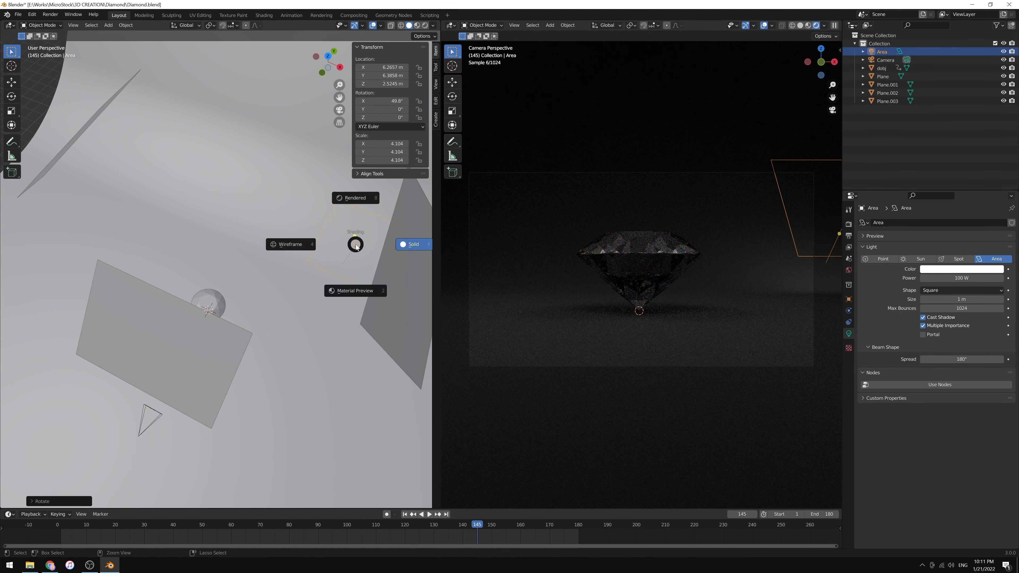
key("Escape")
left_click(262, 224)
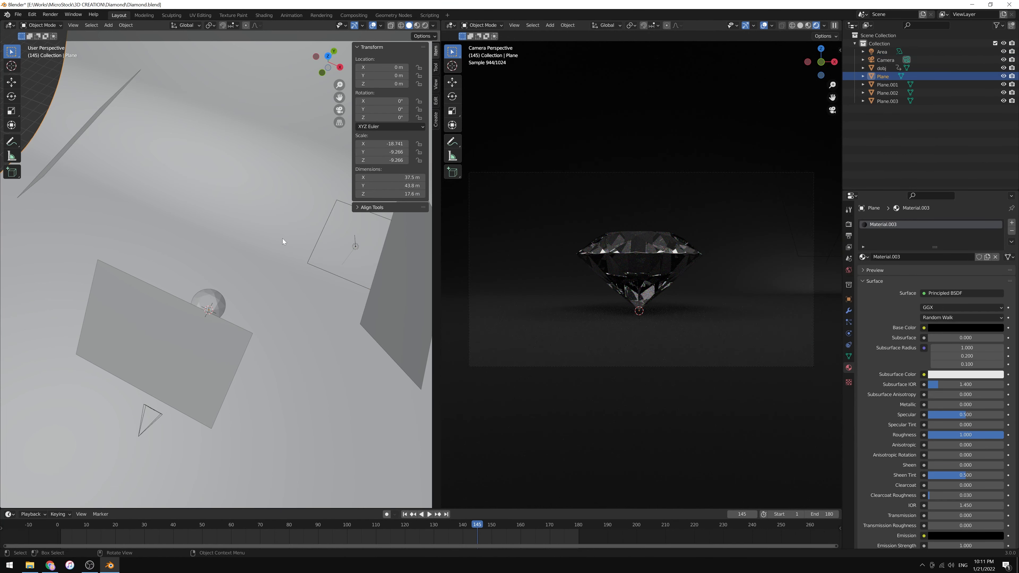
middle_click_drag(279, 234, 312, 218)
left_click(312, 217)
key("z")
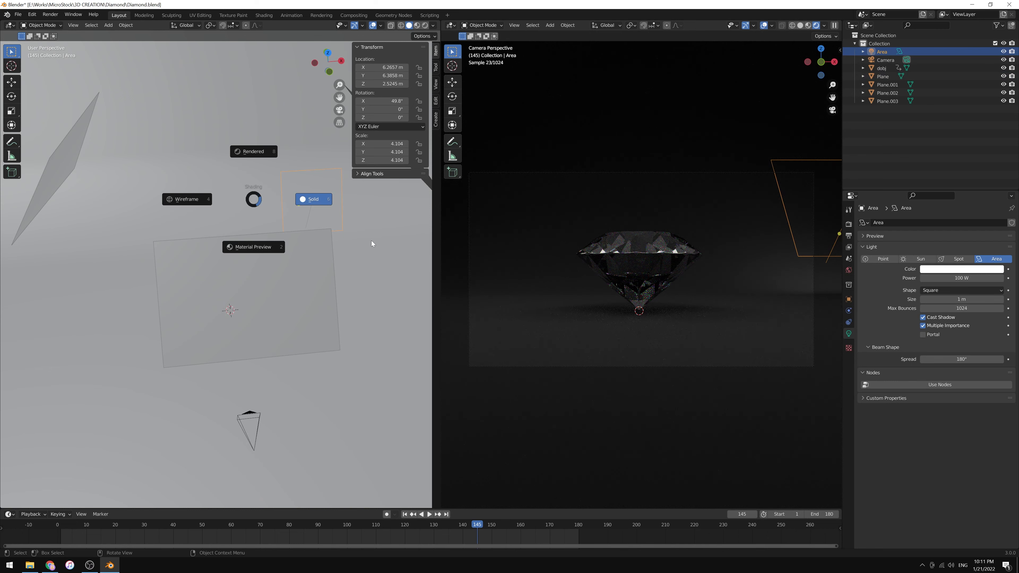
key("Escape")
mouse_move(373, 241)
middle_mouse_down()
mouse_move(329, 254)
mouse_move(346, 260)
middle_mouse_up()
key("ctrl+z")
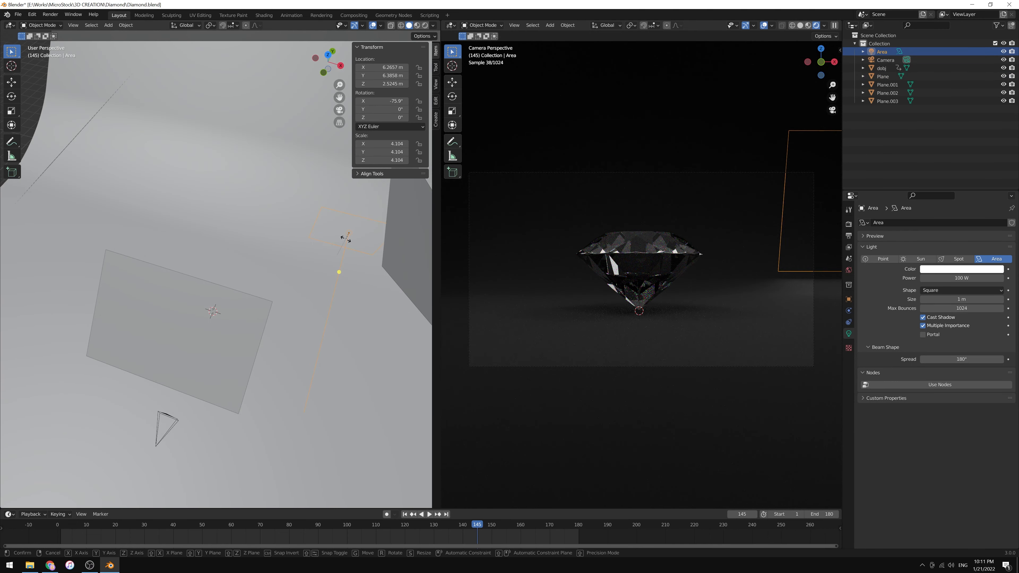
Step: Rotate the area light toward the diamond, to about -74° X, 1.2° Y and -44.4° Z
key("r")
key("z")
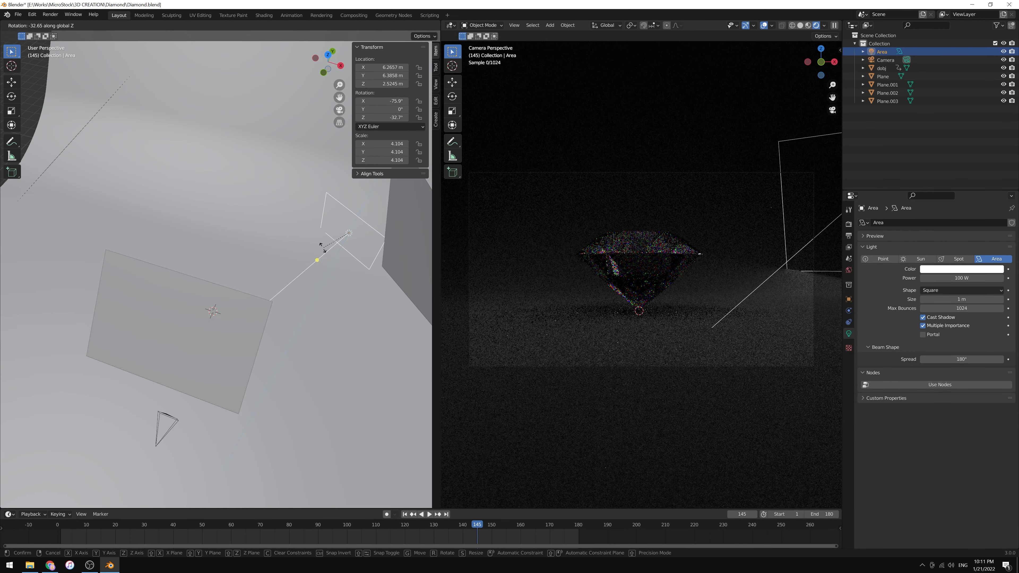
left_click(286, 274)
middle_click_drag(287, 275, 308, 242)
key("r")
left_click(219, 323)
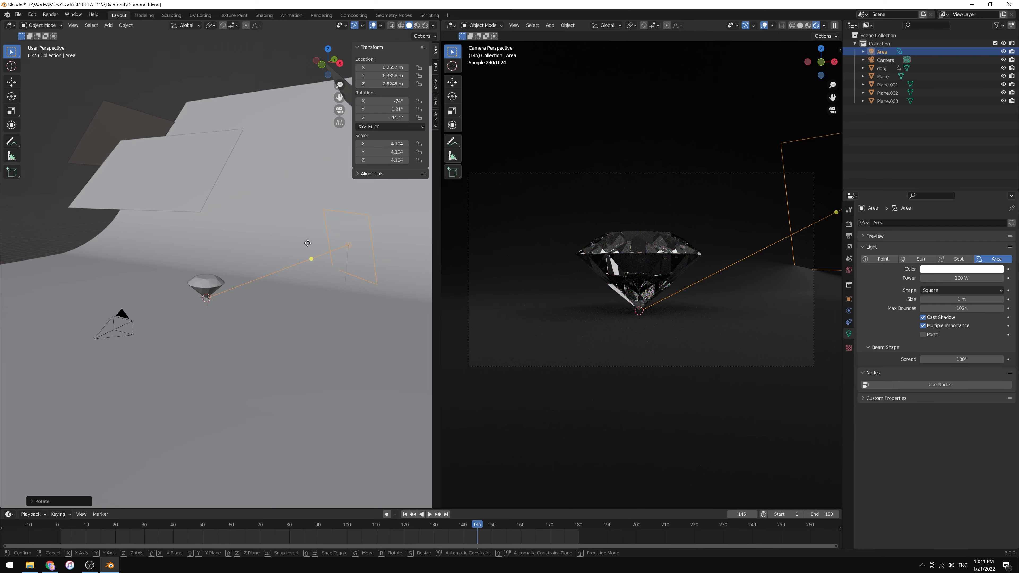
Step: Raise the area light to about 3.48 m on Z and set its power to 250 W
key("g")
key("z")
left_click(300, 288)
middle_click_drag(299, 288, 341, 308)
left_click(980, 278)
type("25")
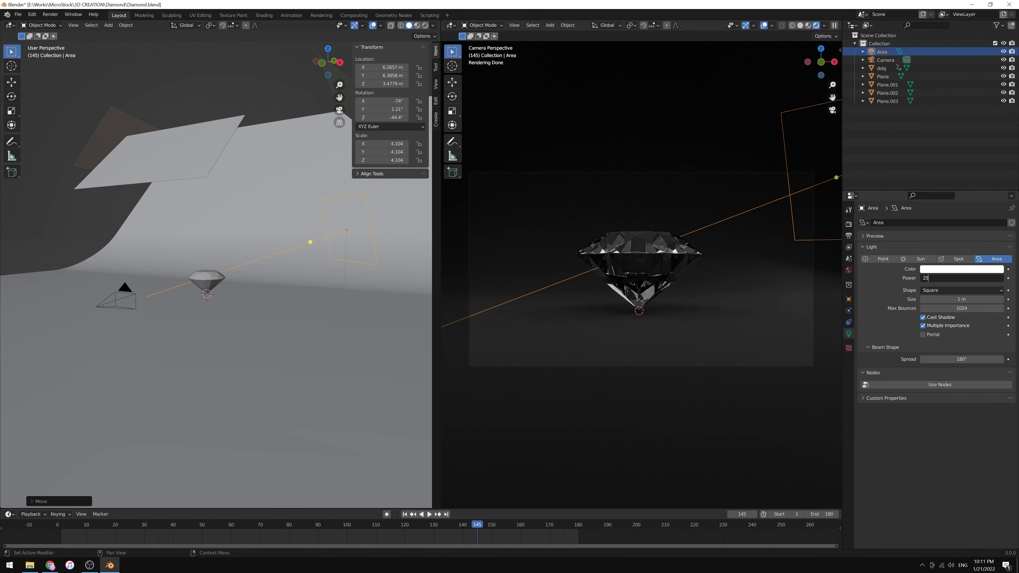
type("0")
key("Return")
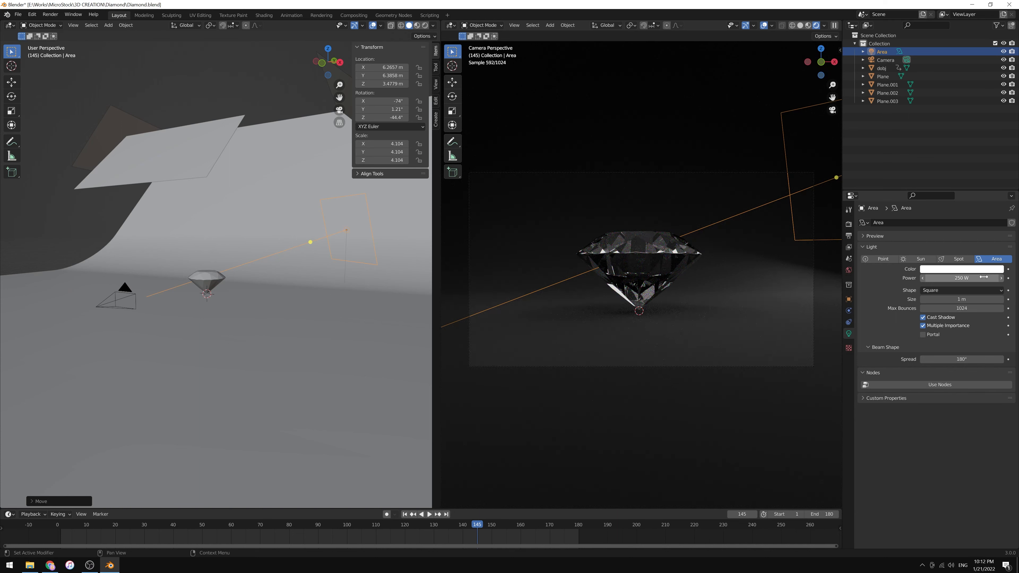
Step: Duplicate the area light to the opposite side and aim it at the diamond, rotated about -68.7° X, -6.6° Y and 55.5° Z
middle_click_drag(309, 239, 331, 263)
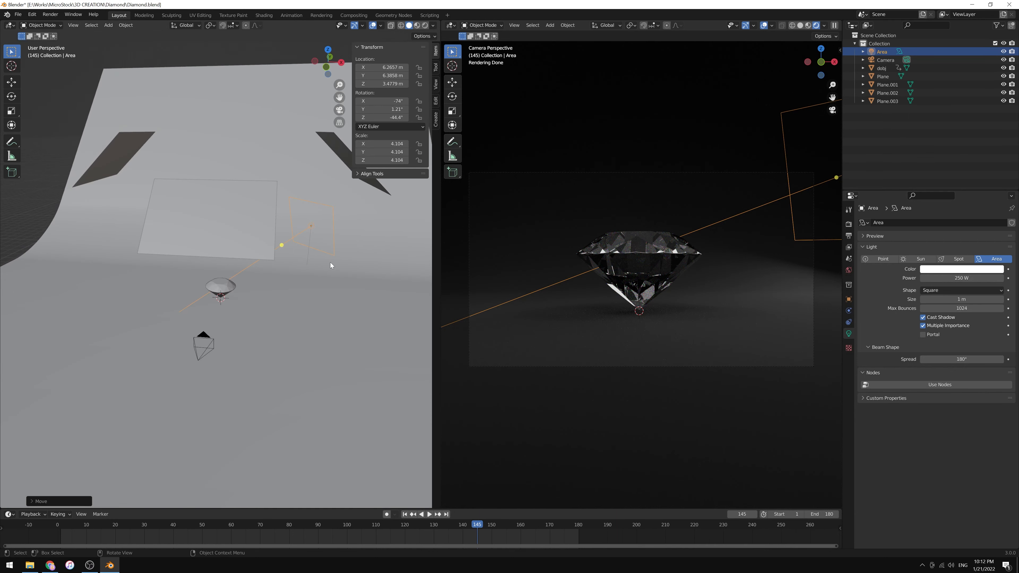
key("shift+d")
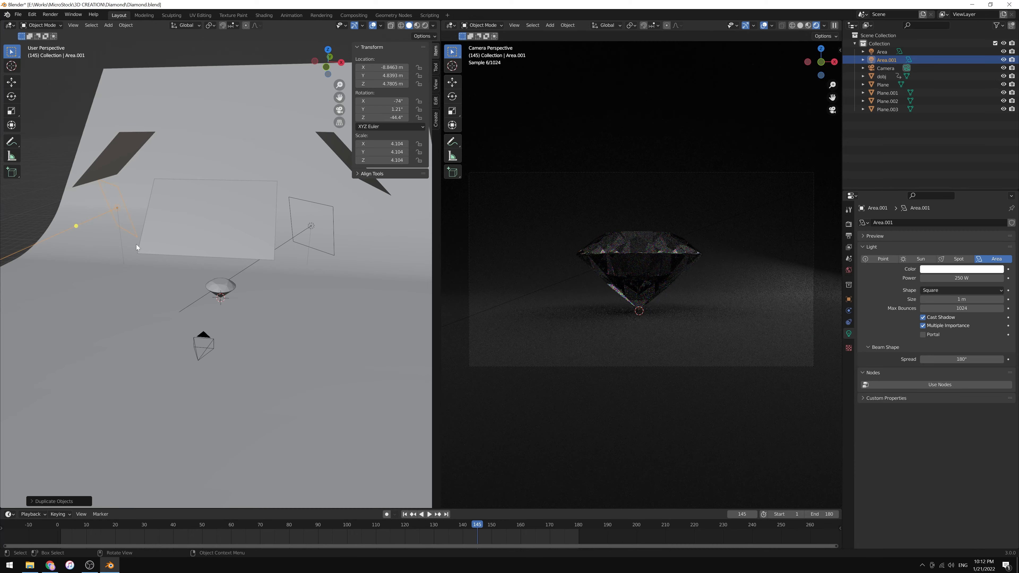
key("r")
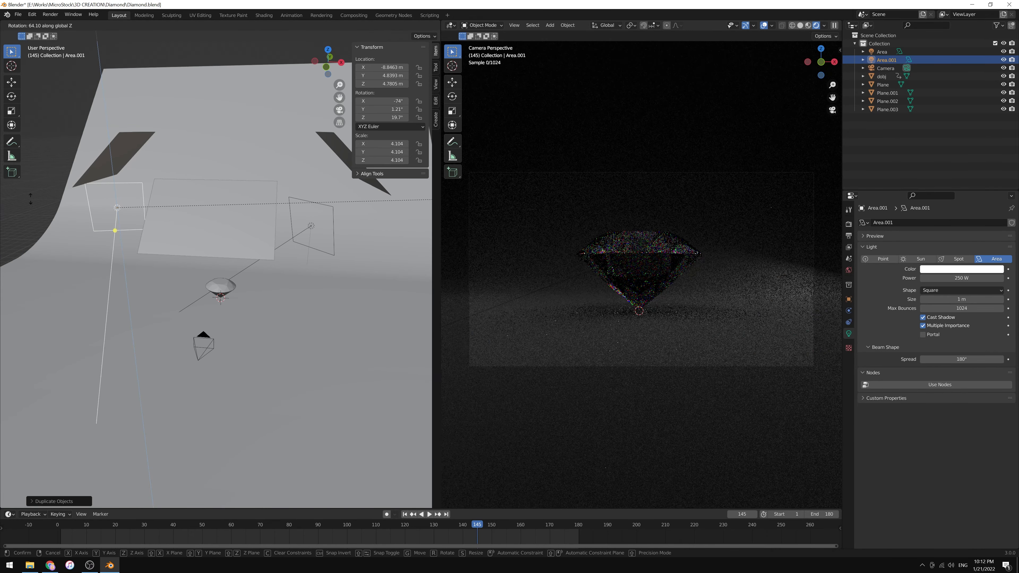
left_click(44, 205)
key("r")
key("z")
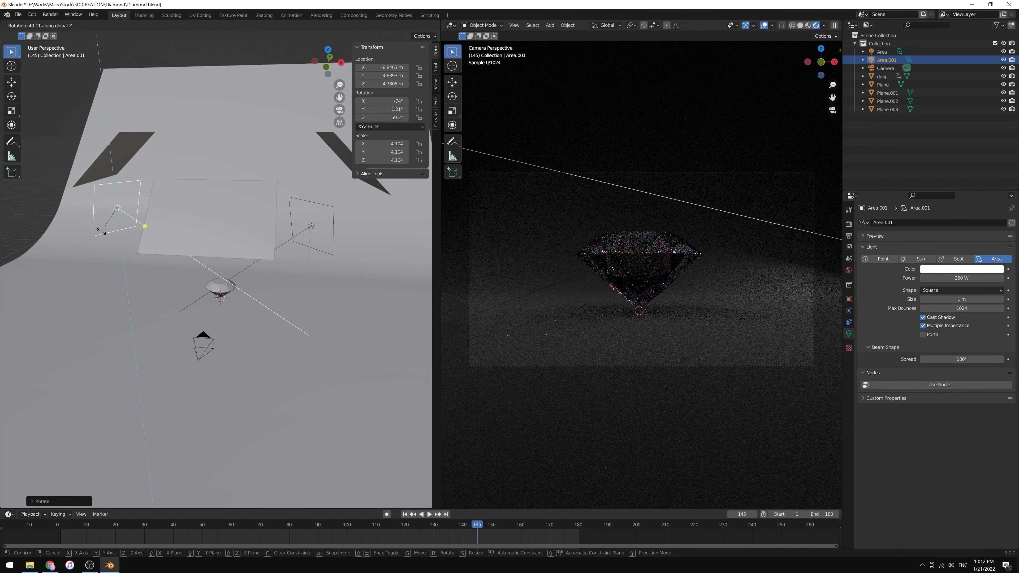
key("x")
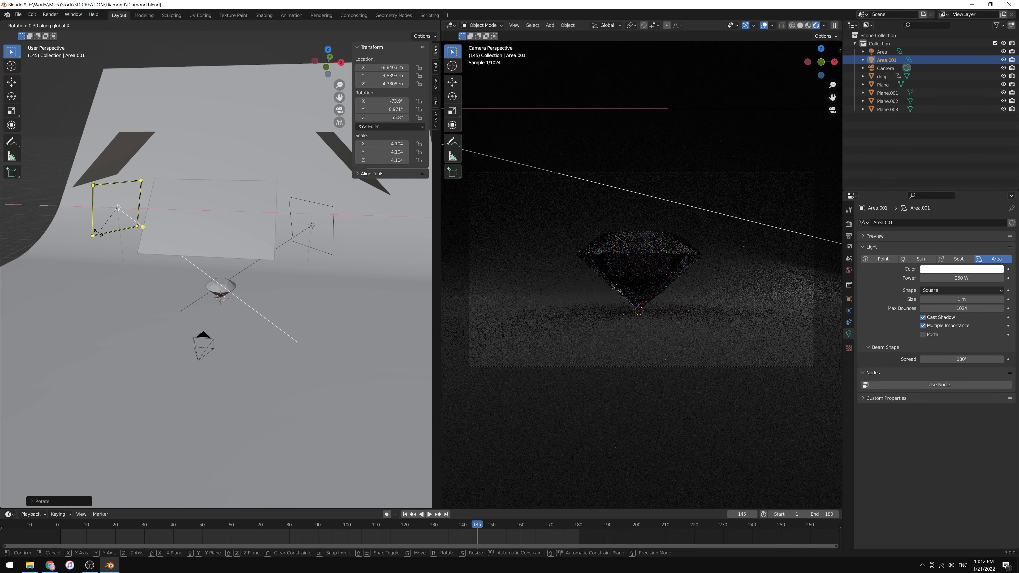
left_click(98, 236)
Step: Set the duplicated area light's power to 300 W and deselect the light
middle_click_drag(98, 236, 280, 289)
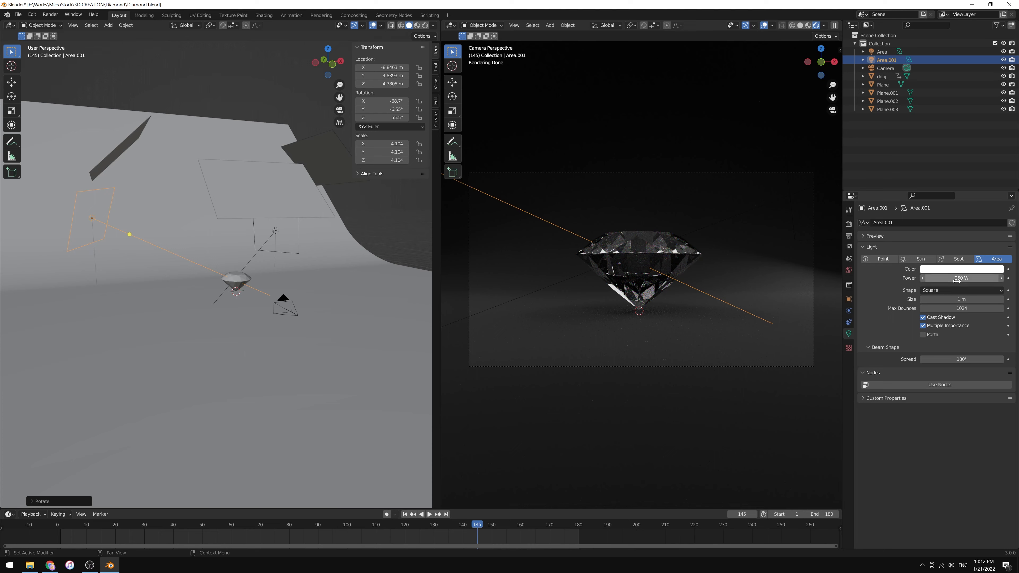
left_click(961, 278)
key("Return")
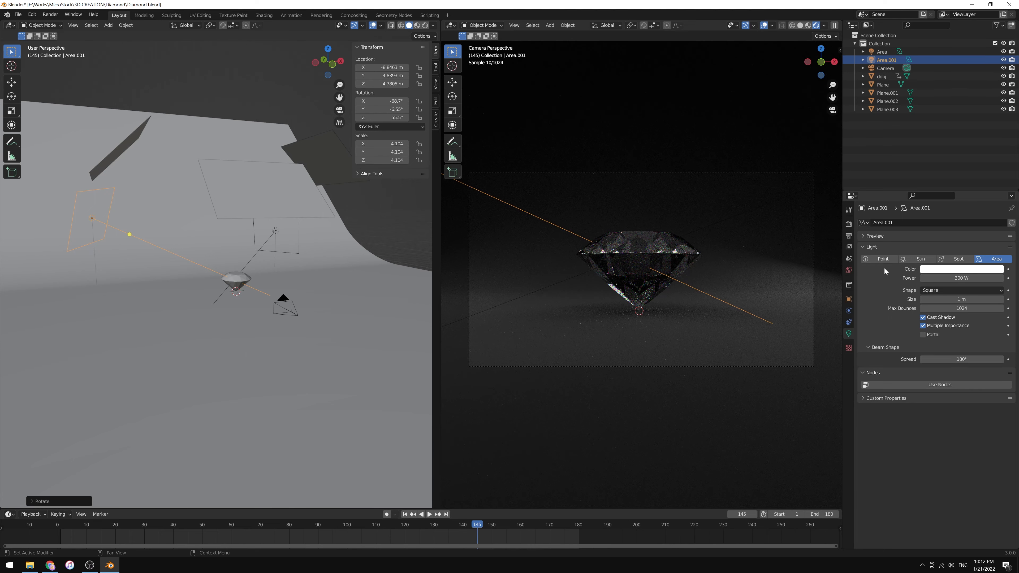
left_click(228, 215)
middle_click_drag(279, 250, 268, 269)
key("ctrl+z")
left_click(275, 246)
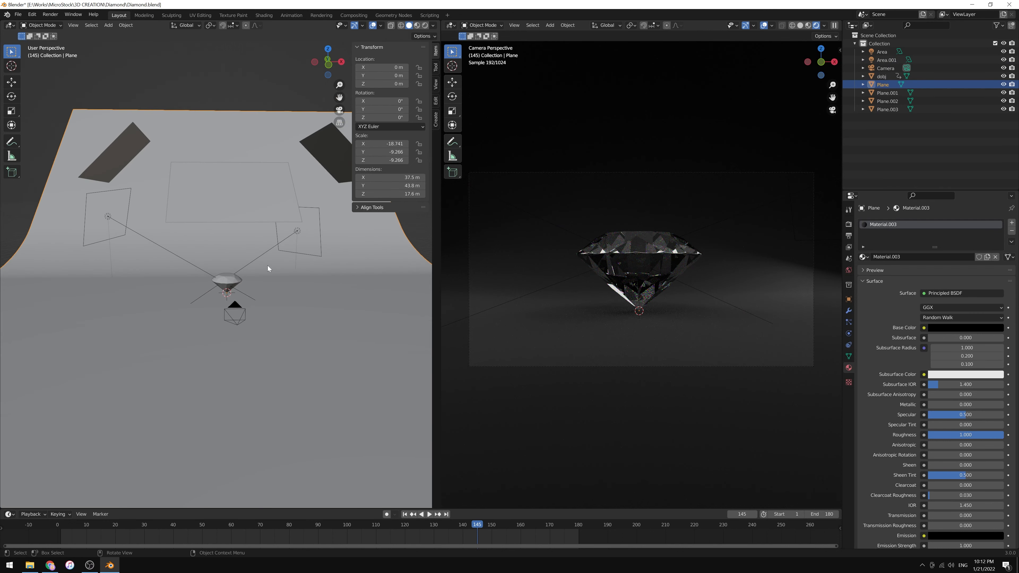
Step: Raise the diamond along the Z axis to about 1.29 m so it floats above the floor
left_click(239, 280)
scroll(253, 277, "up", 4)
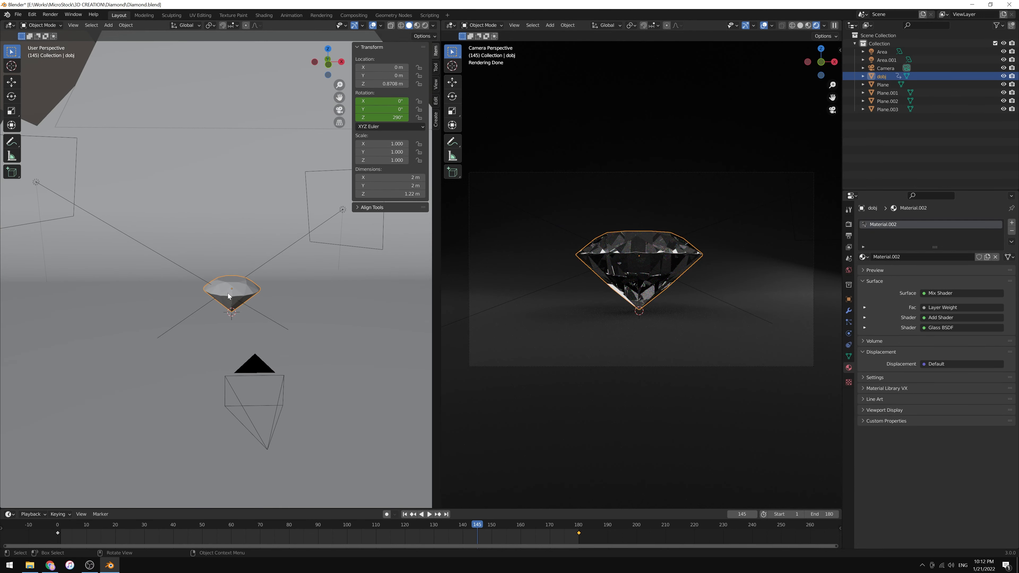
key("g")
key("z")
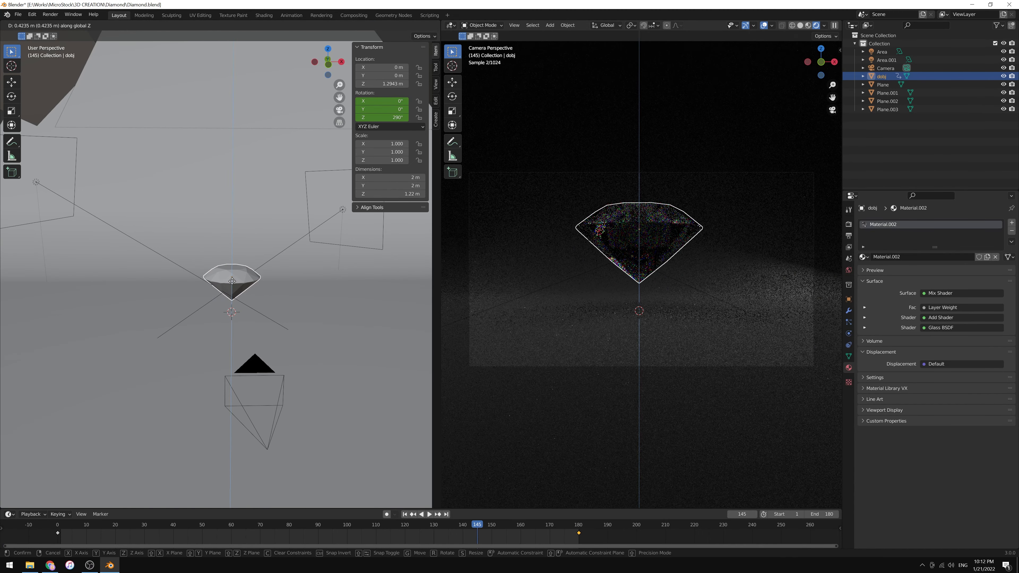
left_click(232, 281)
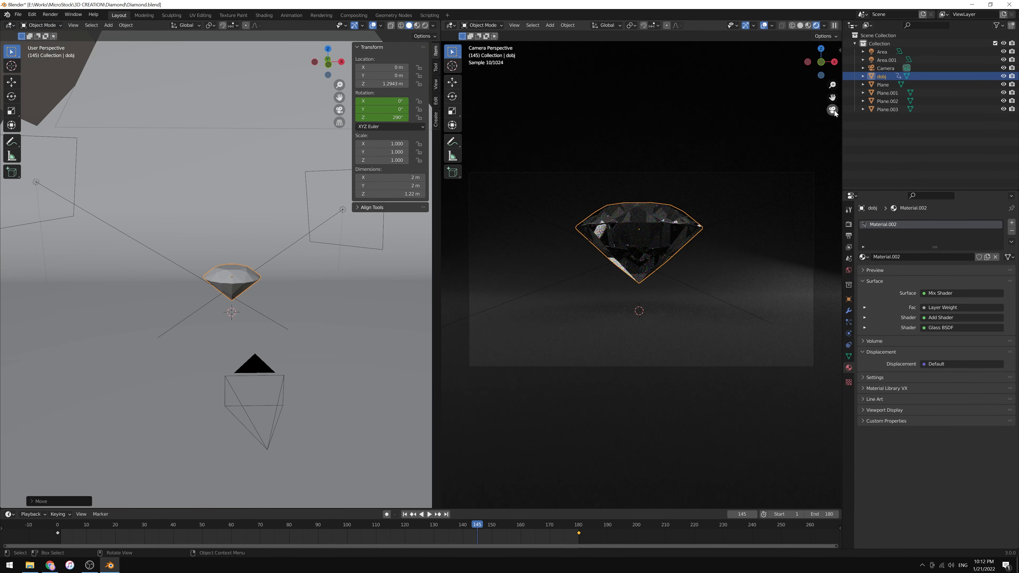
Step: Lock the camera to the view and reframe the shot from a slightly higher angle with the floating diamond nearer the center
key("n")
left_click(797, 149)
key("n")
middle_click_drag(722, 248, 698, 295)
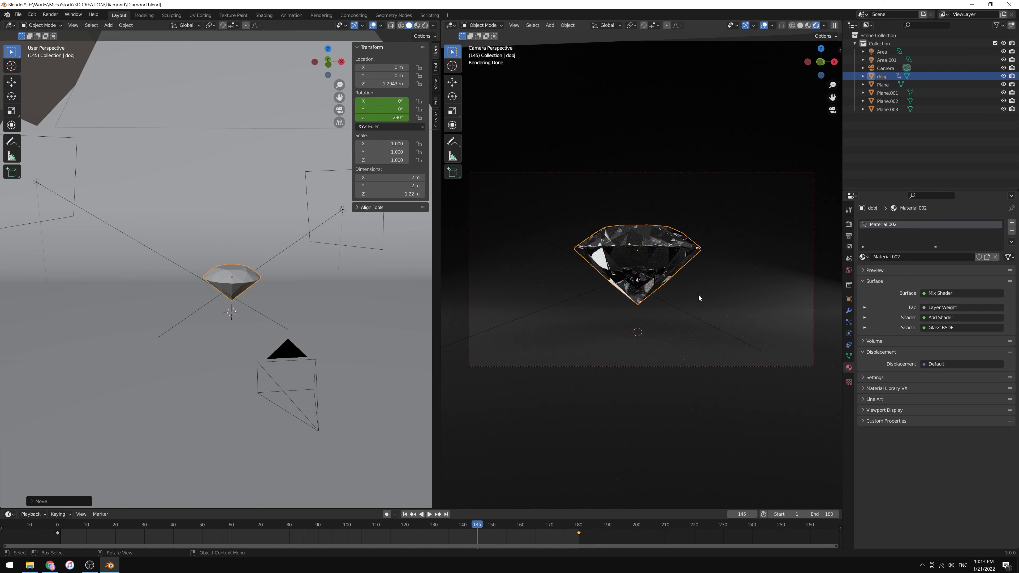
left_click(811, 244)
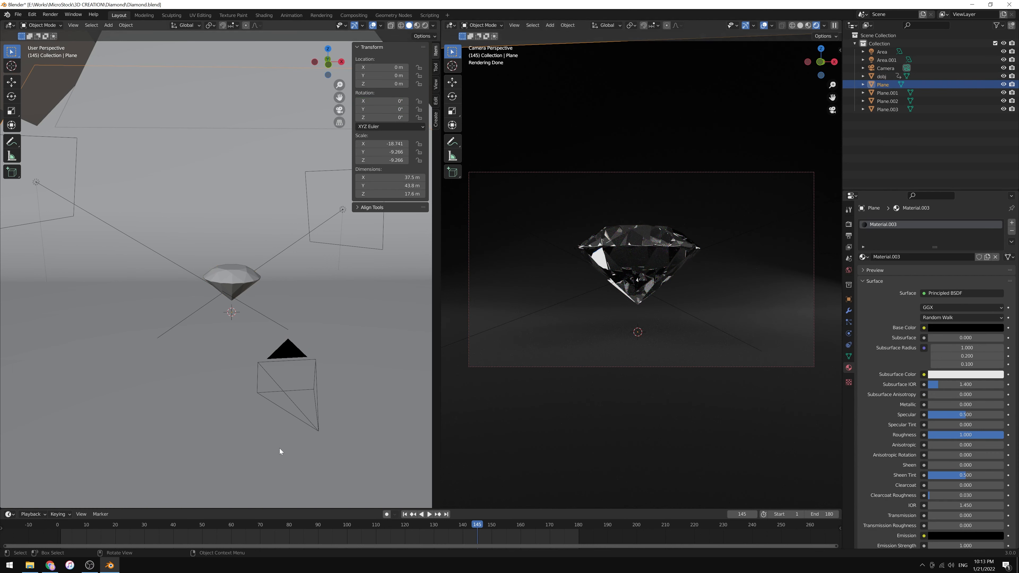
Step: Play the animation and scrub the timeline back to frame 0 to check the new lighting
key("space")
left_click(52, 539)
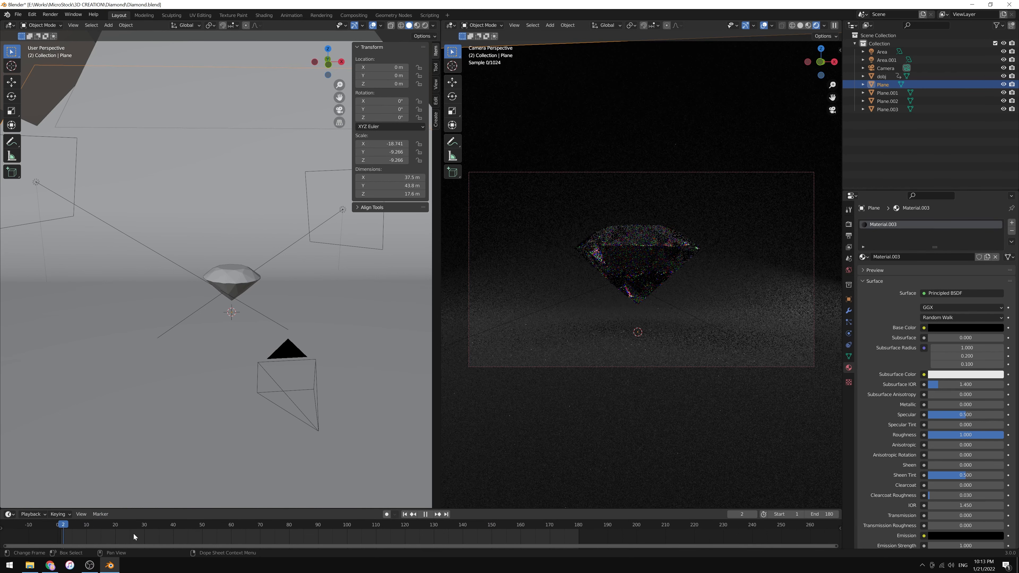
left_click_drag(133, 534, 48, 534)
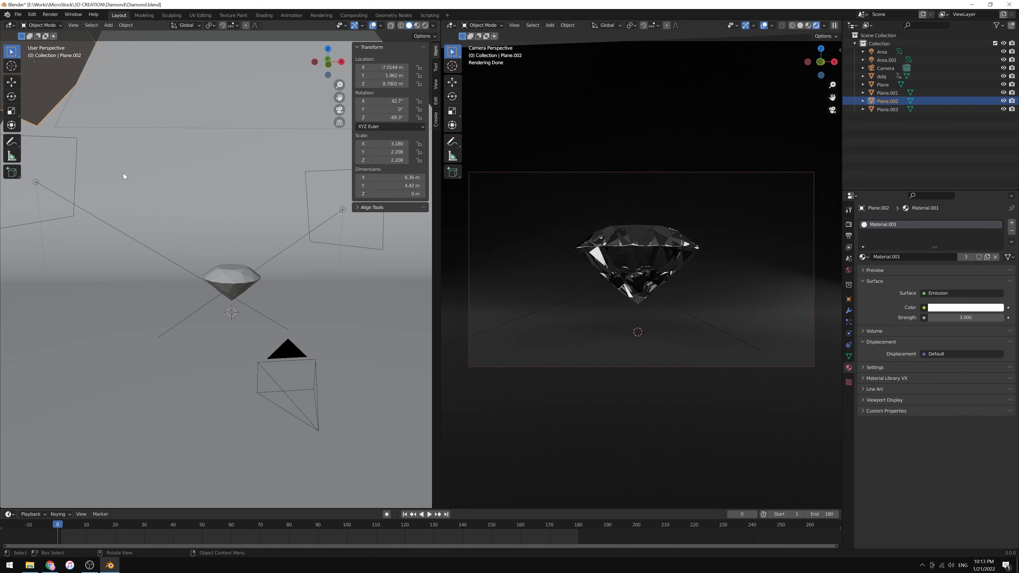
Step: Hide the curved backdrop plane in the viewport
left_click(1003, 85)
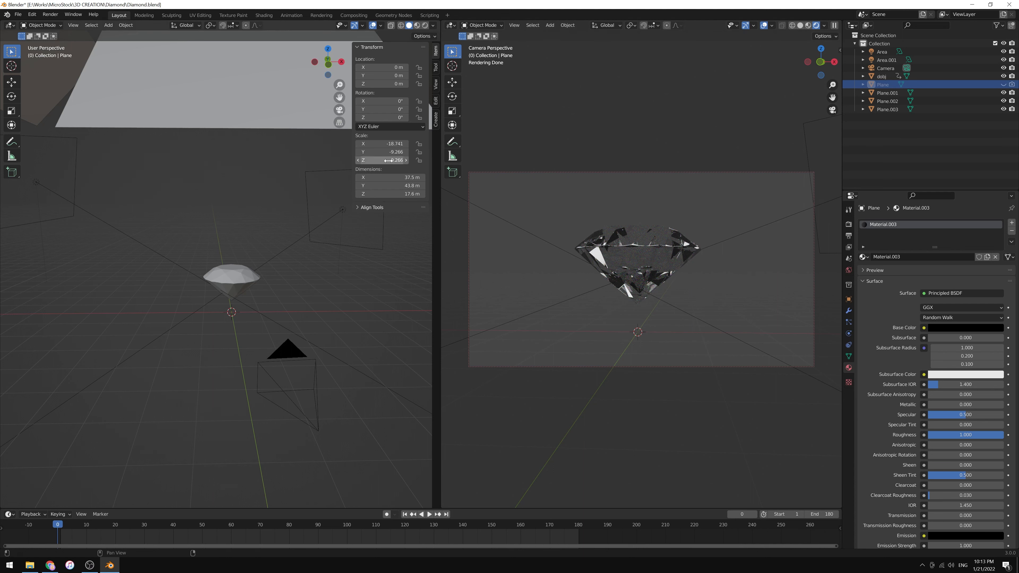
Step: Render a still image of the diamond at frame 0 to check its look and close the render result
left_click(50, 14)
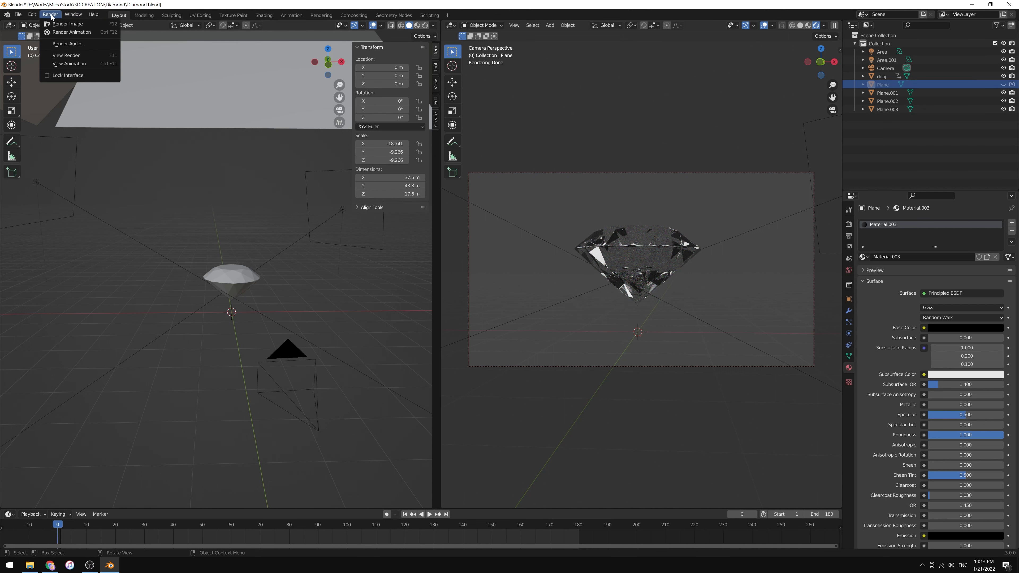
left_click(60, 22)
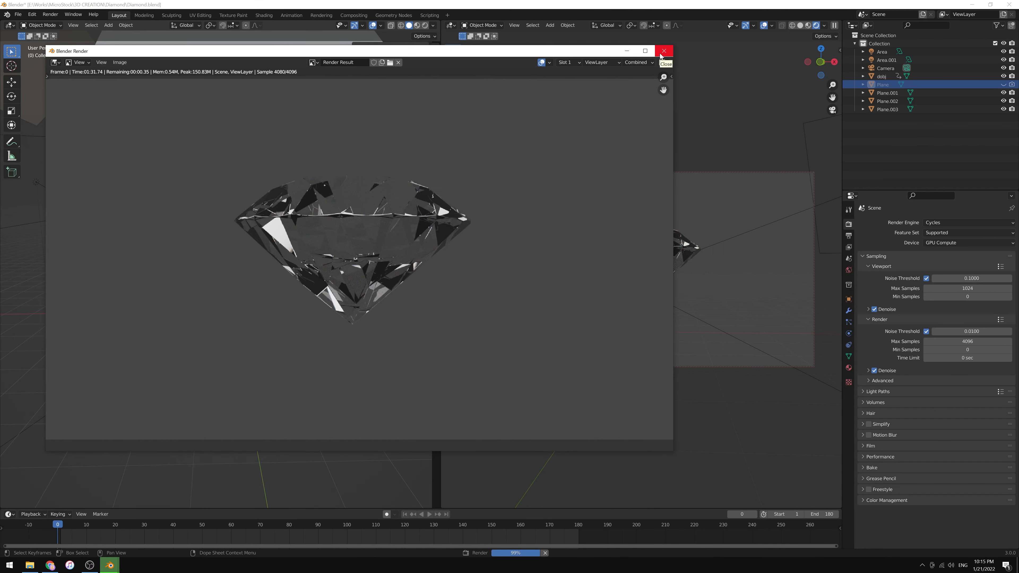
left_click(664, 51)
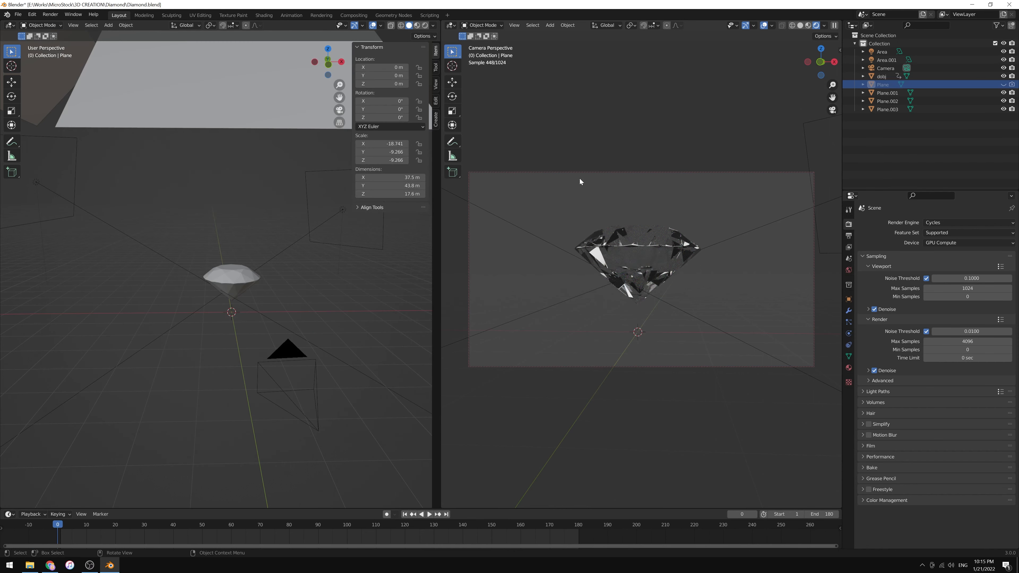
Step: Apply the 4K UHDTV 2160p preset (3840 x 2160 px) to the scene output and set the frame rate to 30 fps
left_click(848, 236)
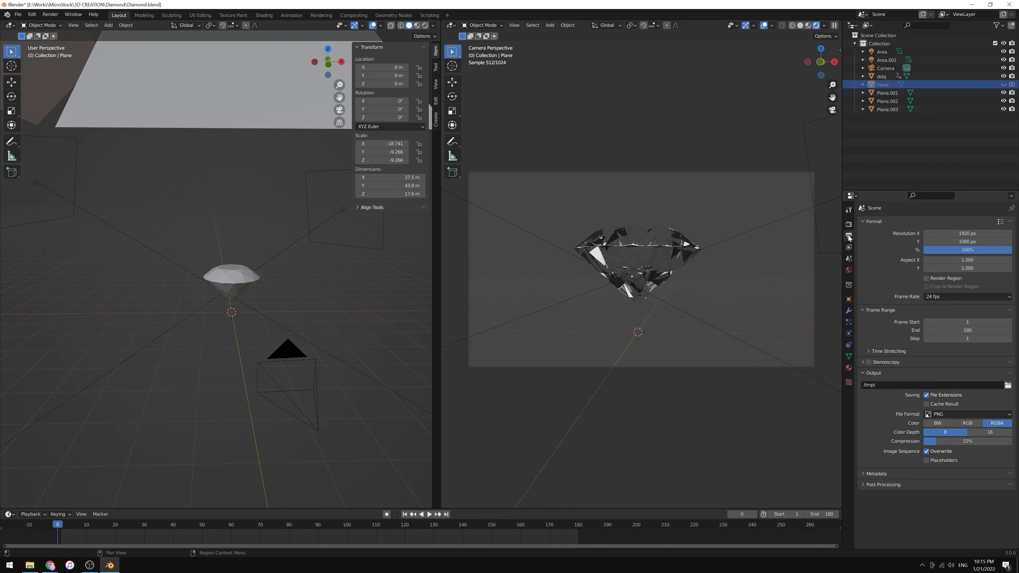
left_click(1000, 221)
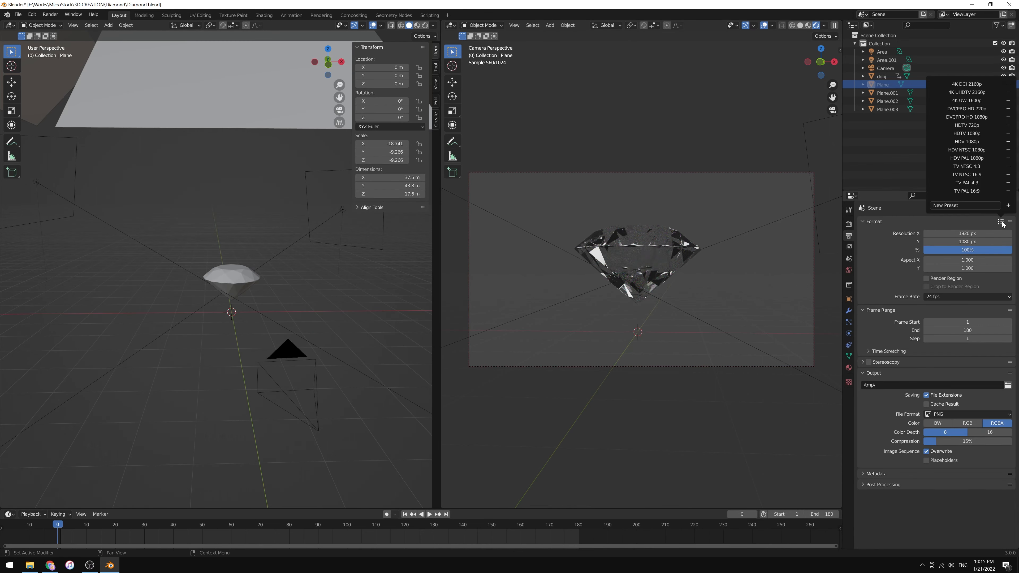
left_click(983, 92)
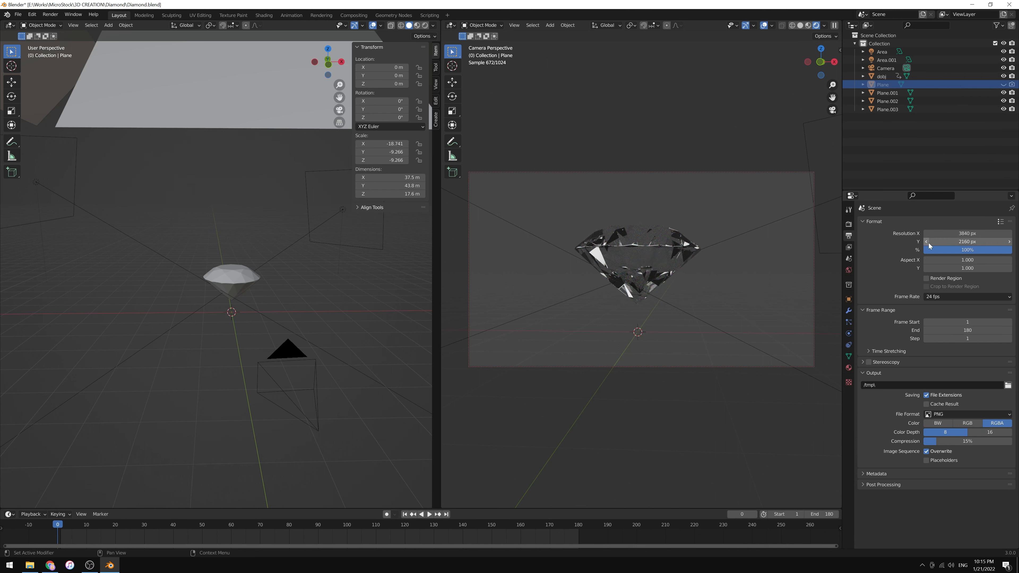
left_click(941, 297)
left_click(944, 334)
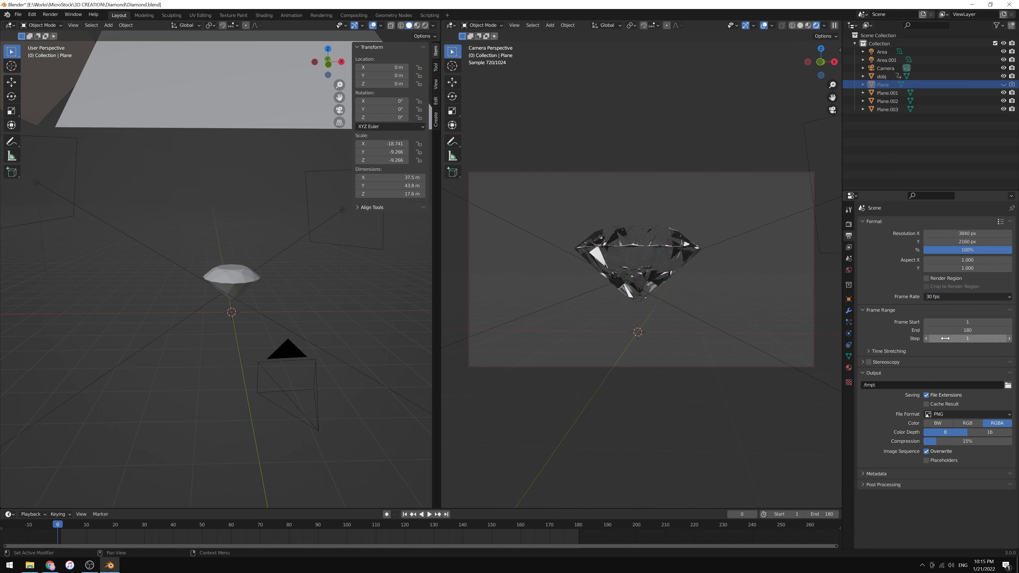